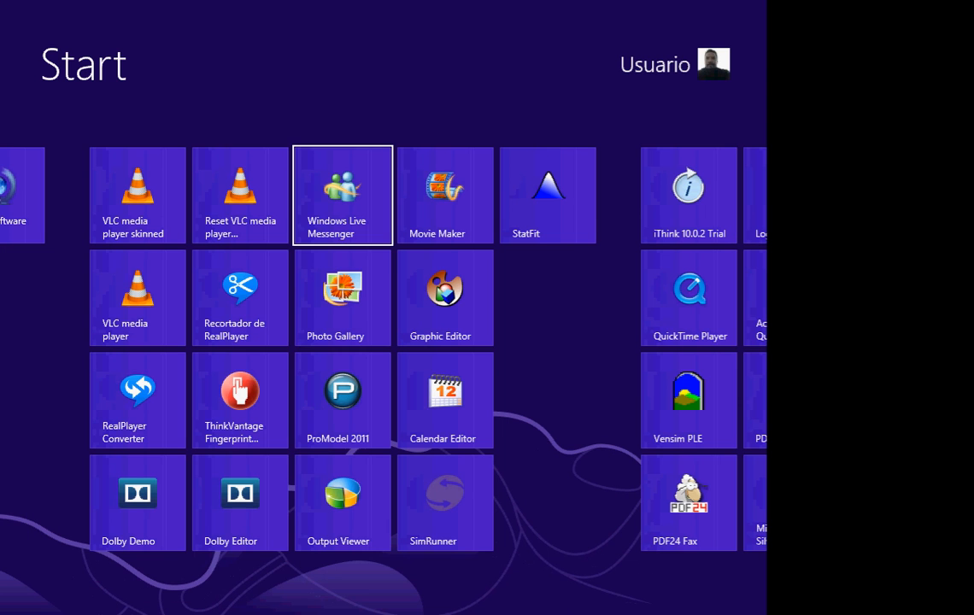
Launch ProModel 2011 from the Start screen and close its student version notice and Shortcut Panel.
key(Down)
key(Down)
key(Down)
key(Up)
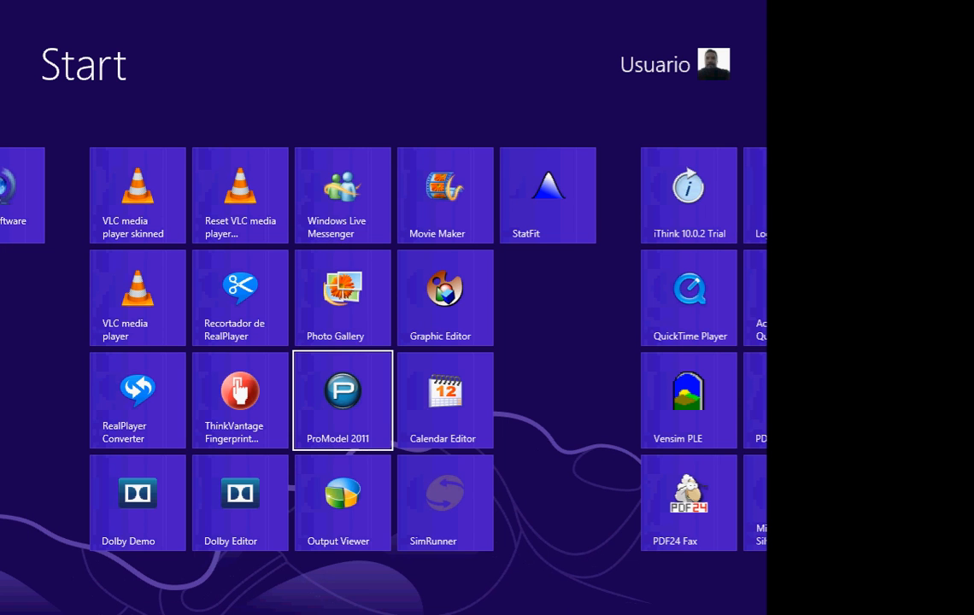
key(Return)
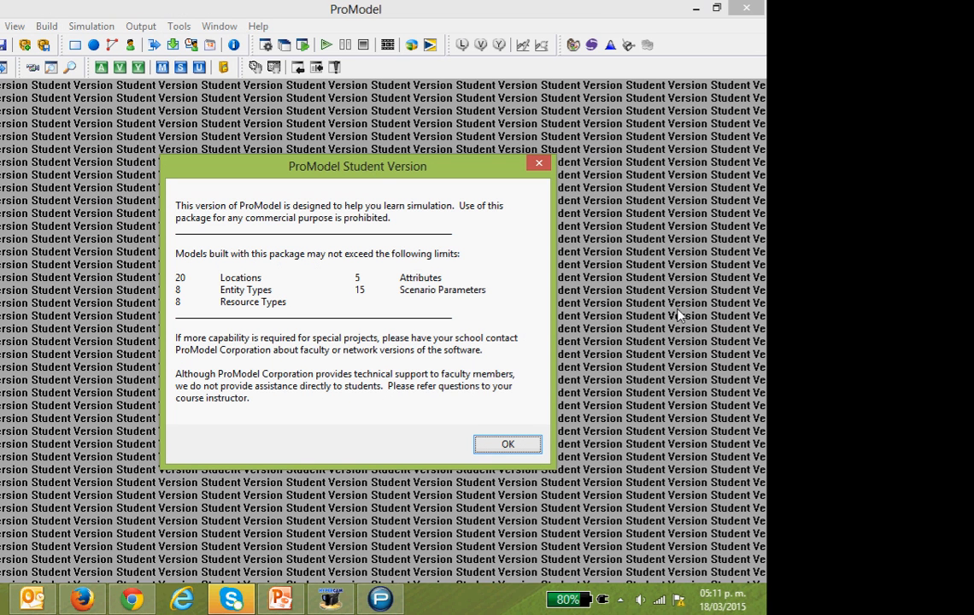
click(503, 445)
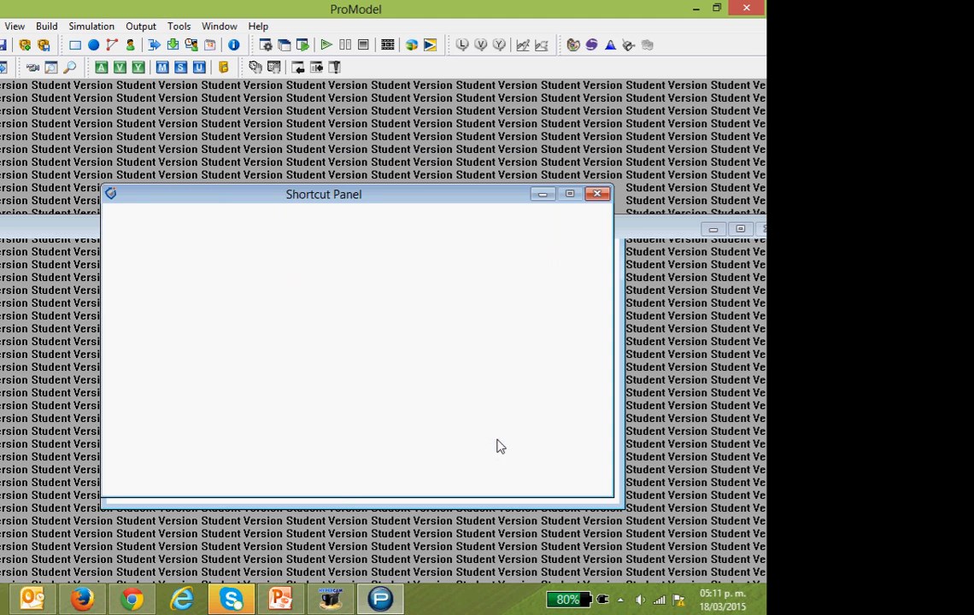
click(596, 194)
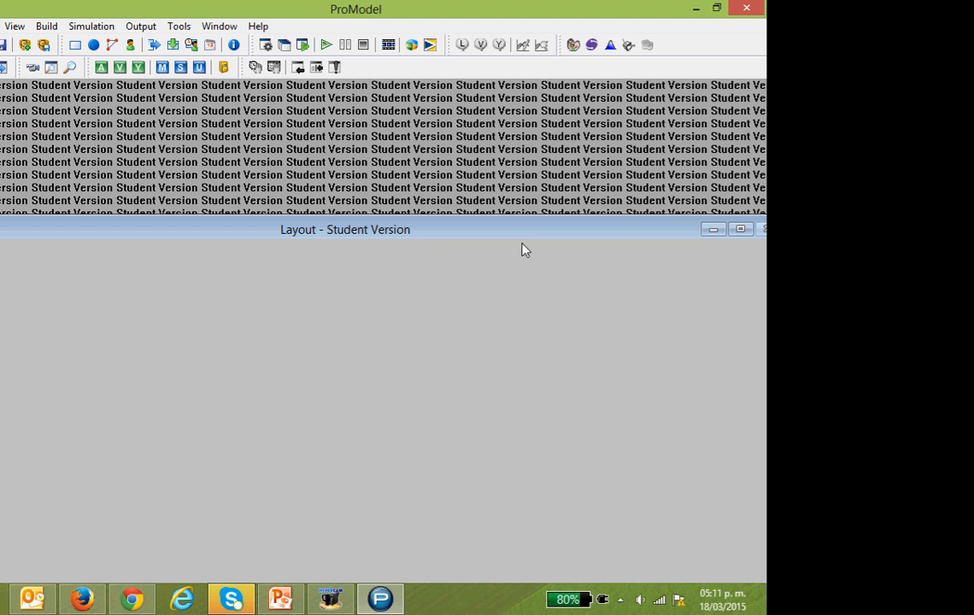
Maximize the Layout window and open the Locations editor for building the model.
drag(509, 232, 499, 113)
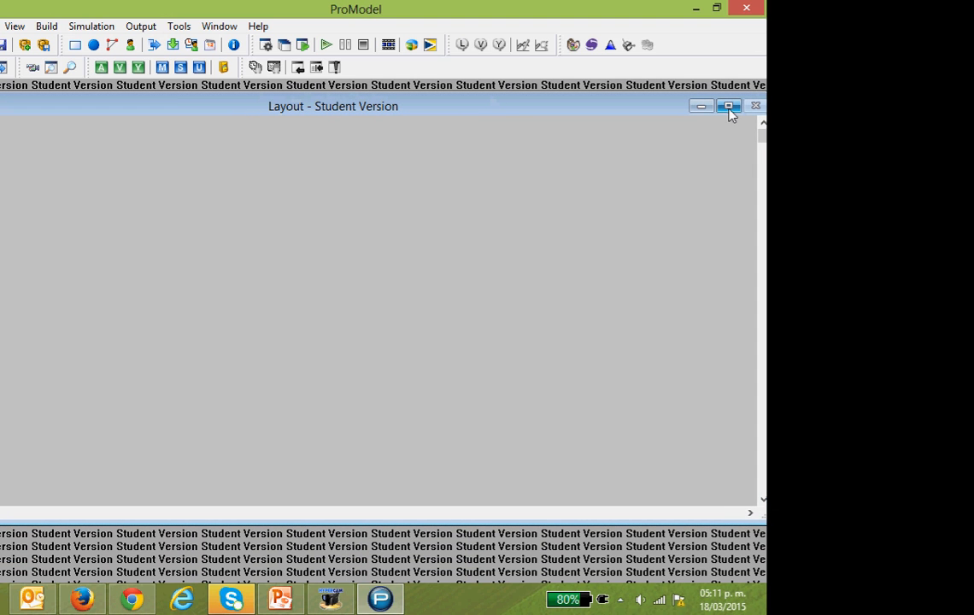
click(729, 106)
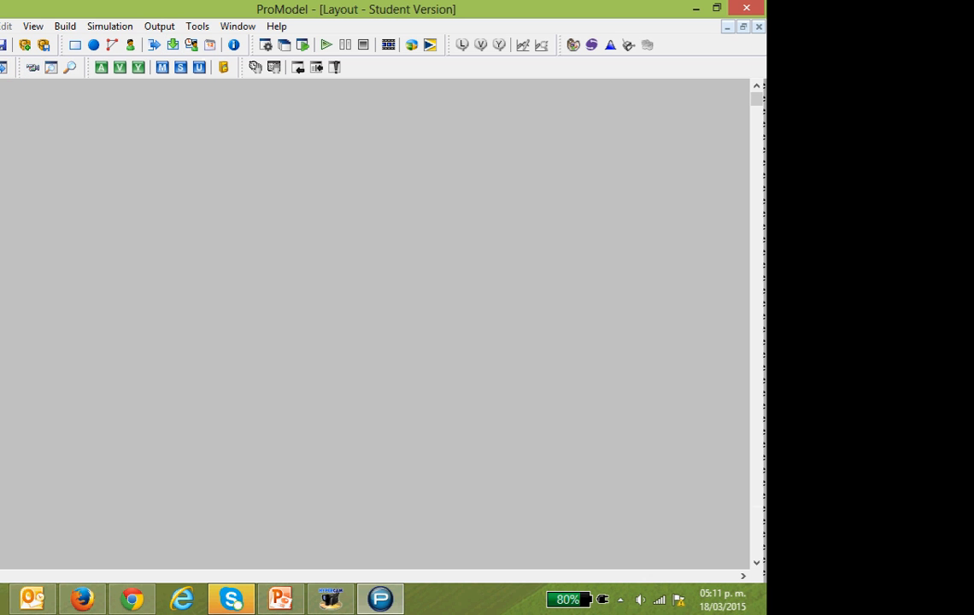
key(alt+f)
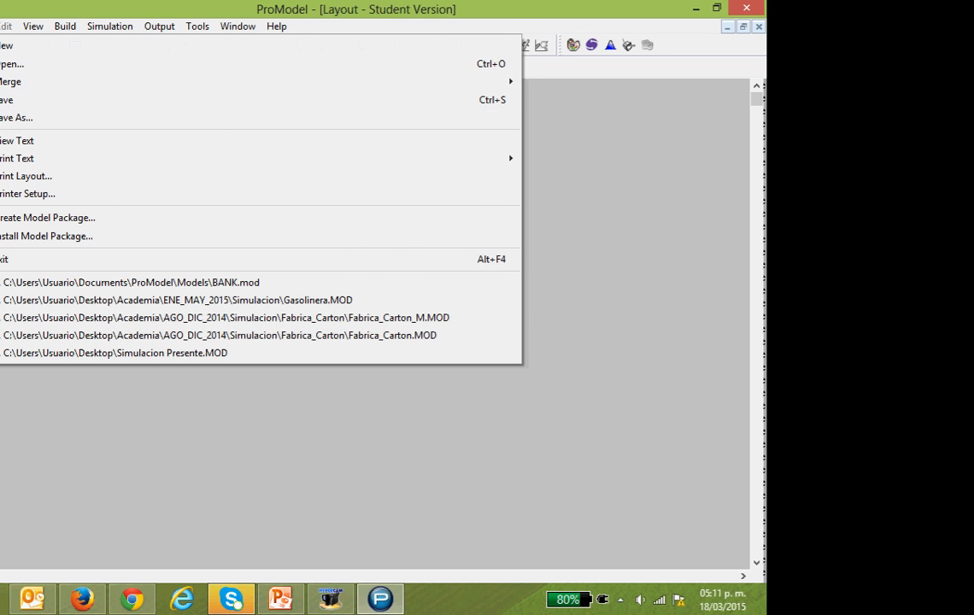
click(64, 27)
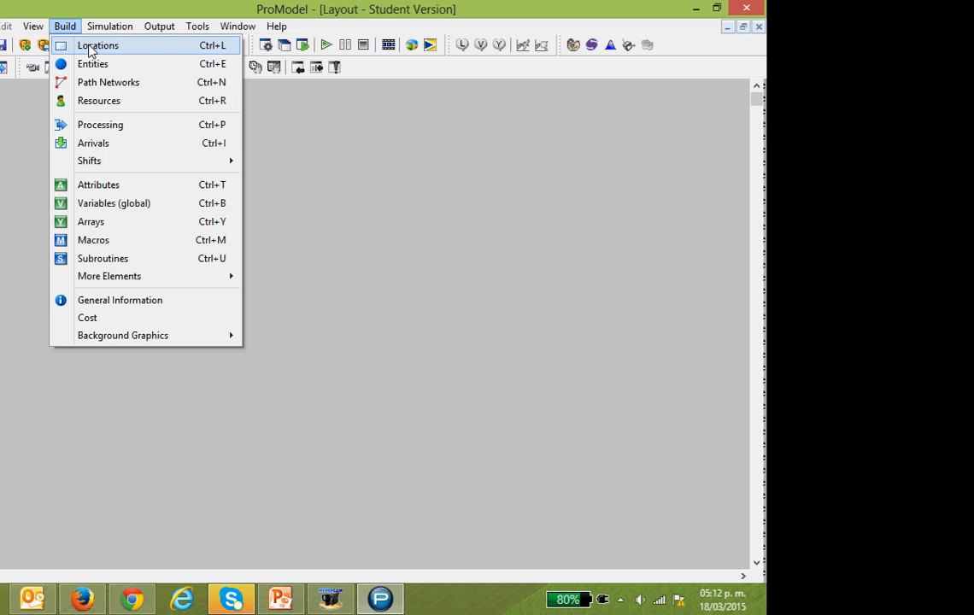
click(96, 45)
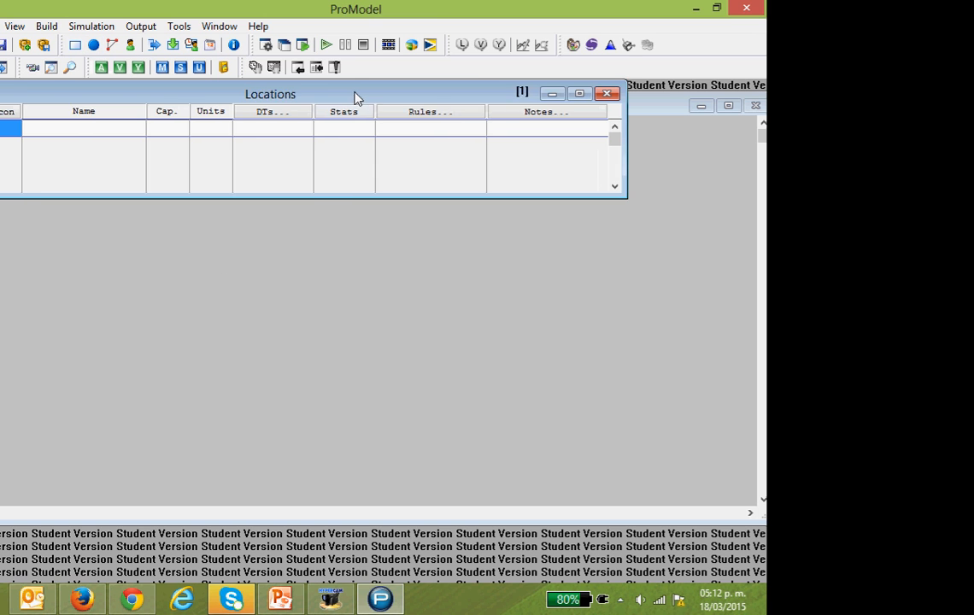
Rearrange the Locations, Graphics and Layout windows so the table, icon library and drawing area are all reachable.
drag(354, 97, 423, 174)
drag(173, 116, 218, 106)
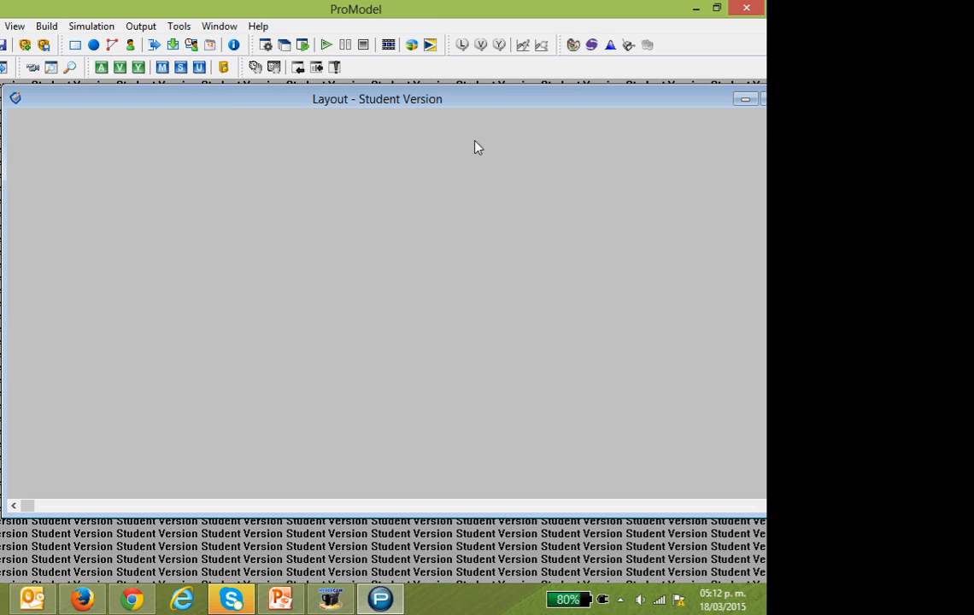
drag(505, 100, 365, 184)
drag(658, 104, 502, 114)
drag(322, 189, 499, 298)
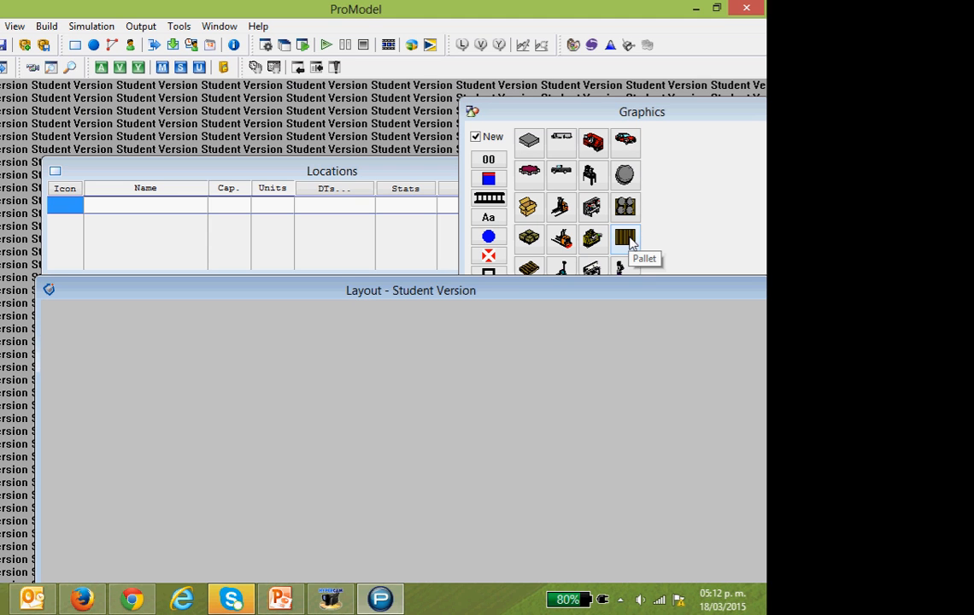
Place a first location in the layout using the Pallet graphic.
click(630, 243)
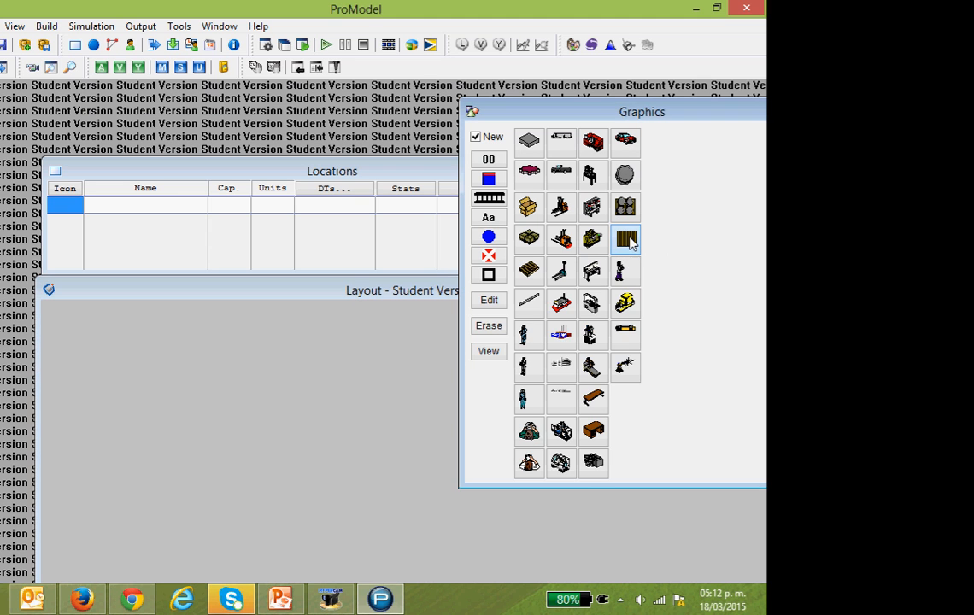
click(176, 369)
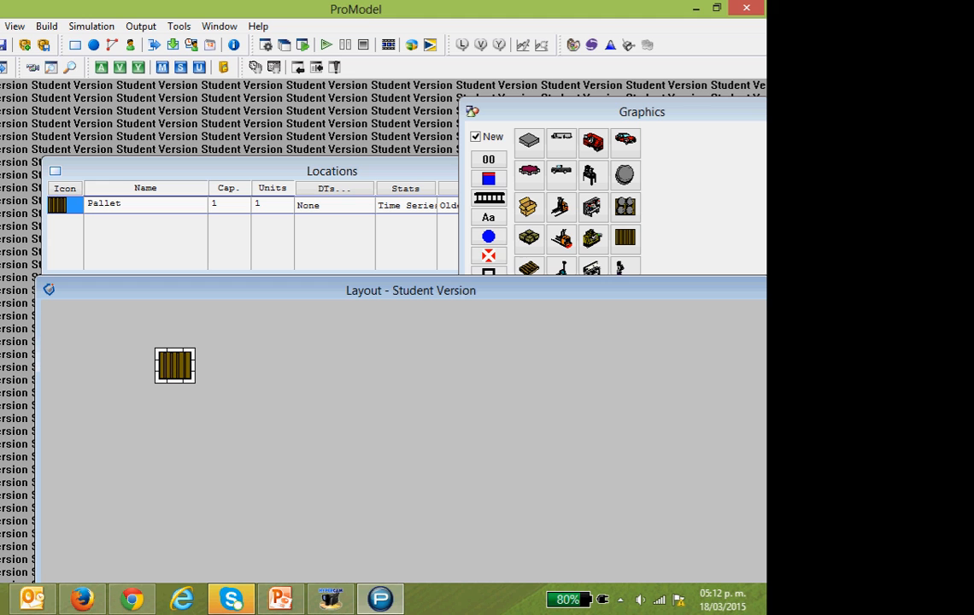
click(47, 26)
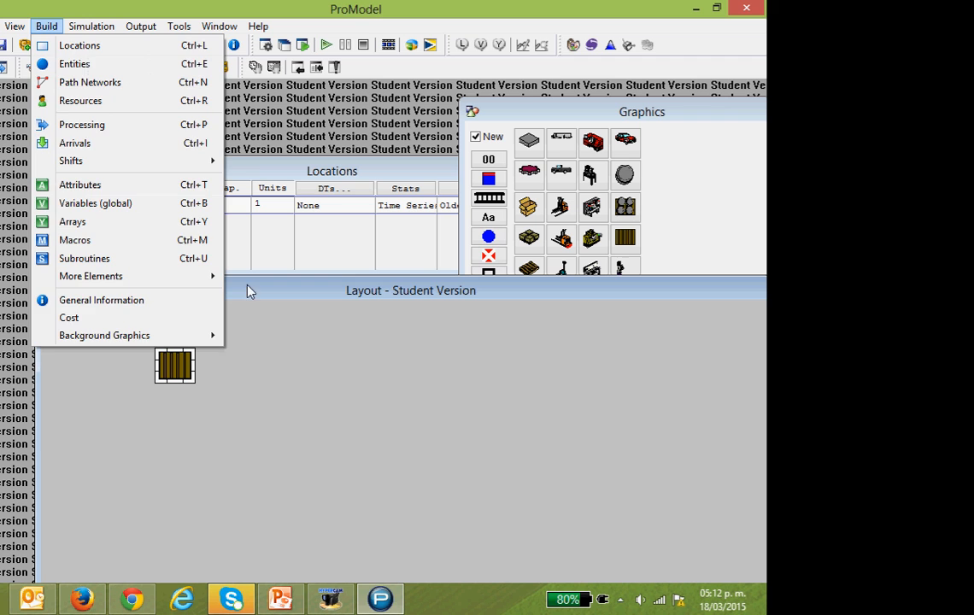
click(324, 442)
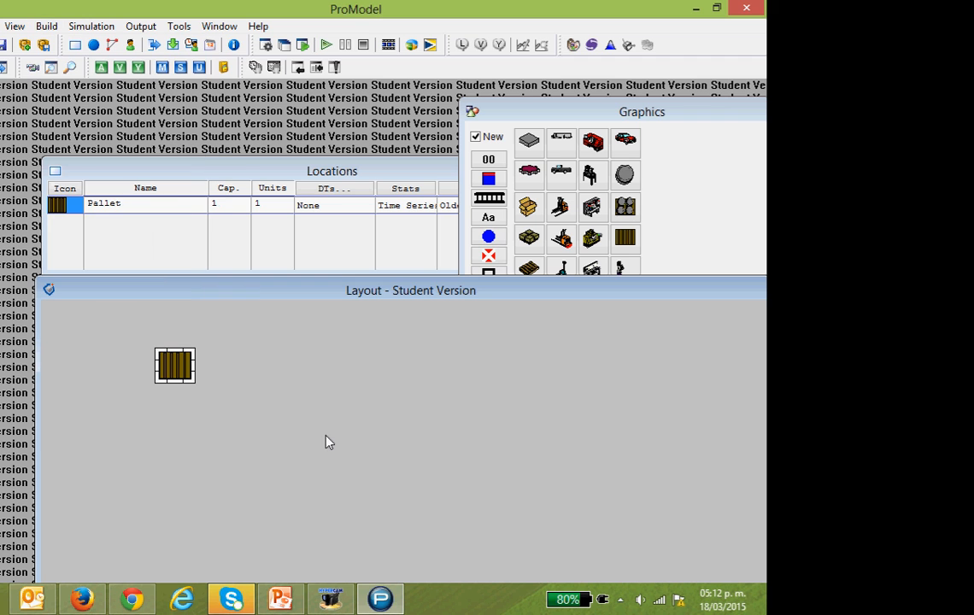
Rename the first pallet location Pallet70 and set its capacity to 30.
click(157, 206)
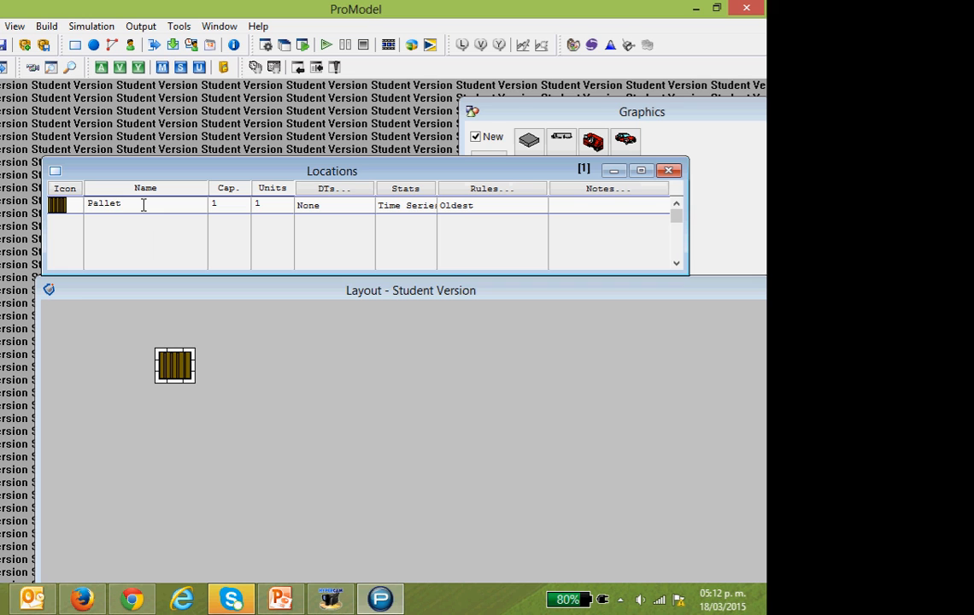
text(70)
key(BackSpace)
text(30)
click(151, 206)
Add a second Pallet location to the layout and align it directly below the first one.
click(724, 111)
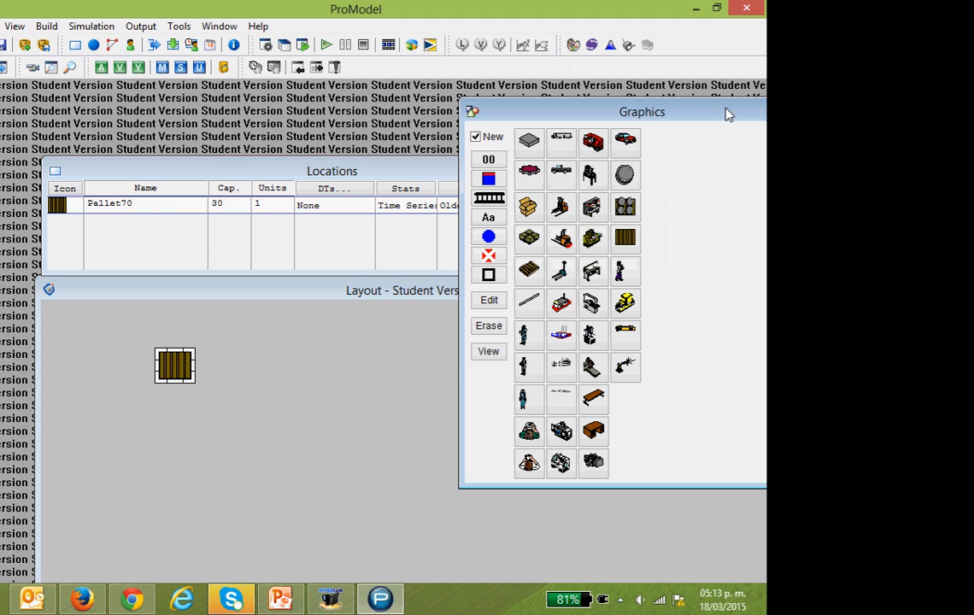
click(631, 246)
click(172, 442)
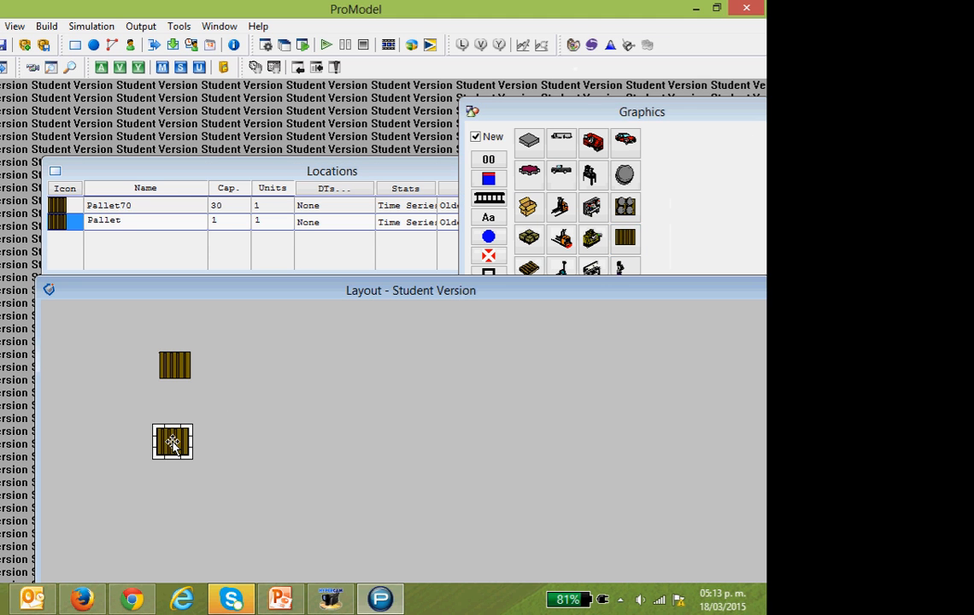
drag(173, 441, 179, 443)
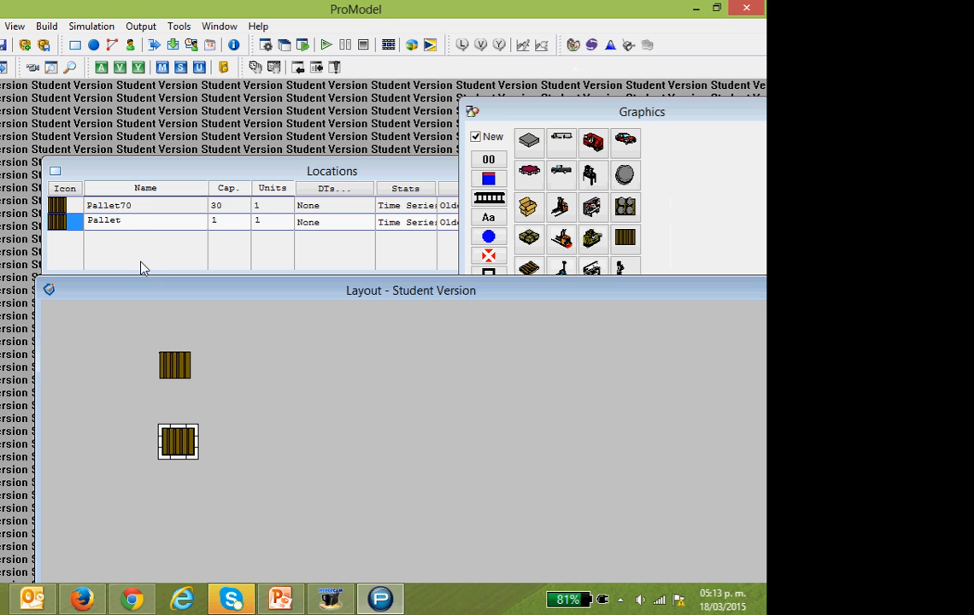
Rename the second pallet location Pallet30 and set its capacity to 10.
click(137, 222)
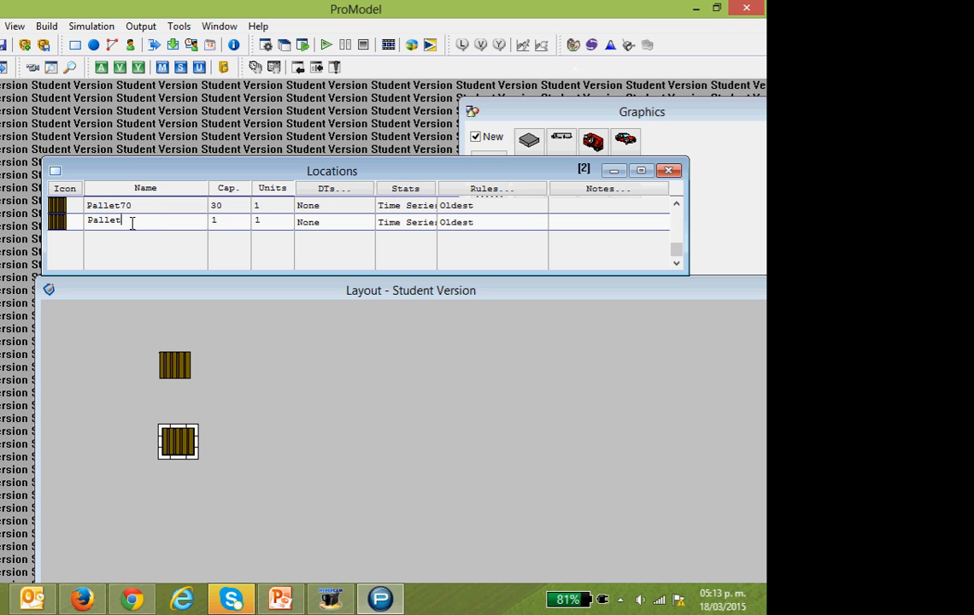
text(30)
click(220, 220)
text(10)
key(BackSpace)
key(BackSpace)
text(0)
Shift both pallets to the right in the layout and place a third Pallet location to their left, vertically between them.
click(341, 408)
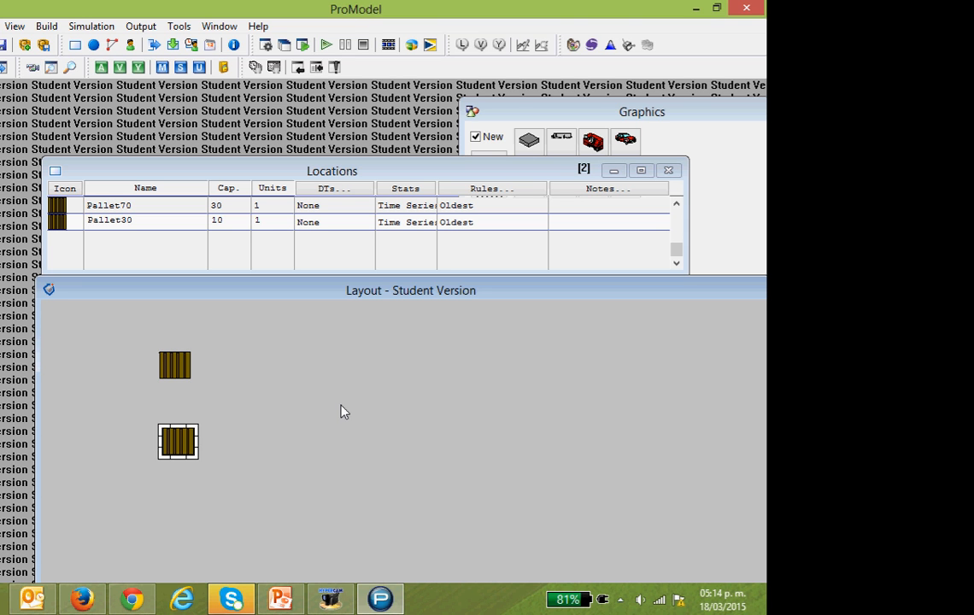
drag(182, 369, 224, 372)
drag(189, 441, 224, 441)
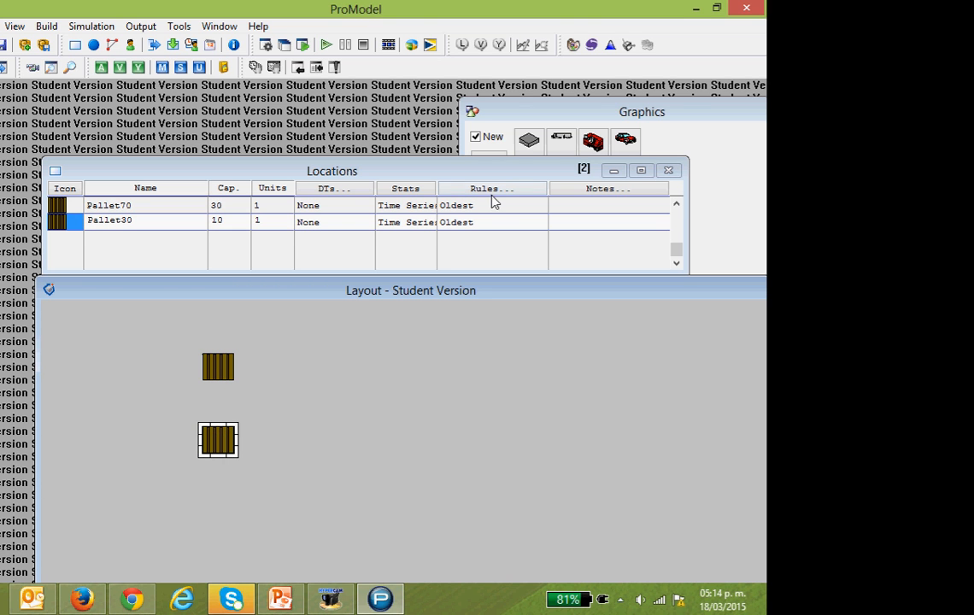
click(717, 120)
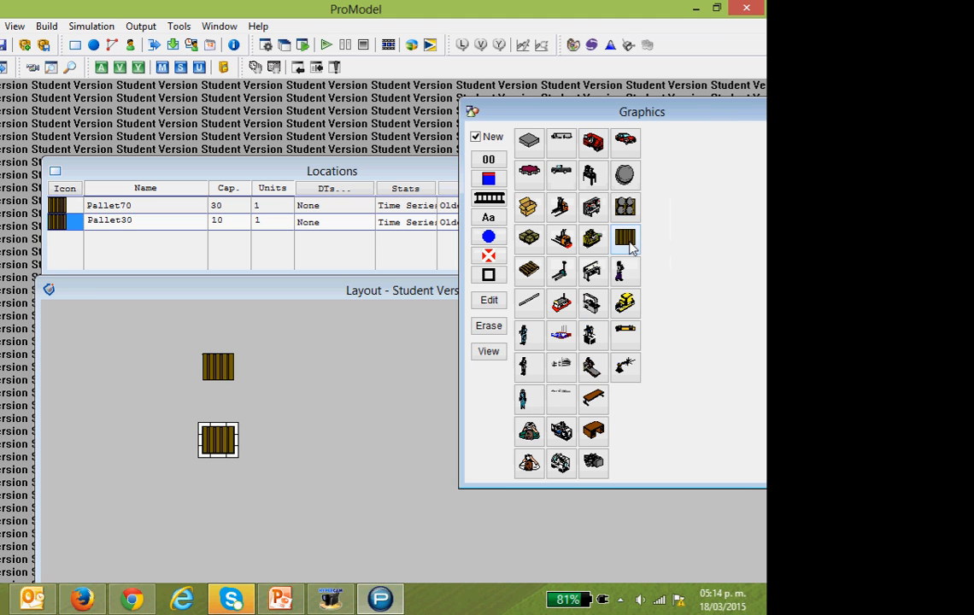
click(118, 407)
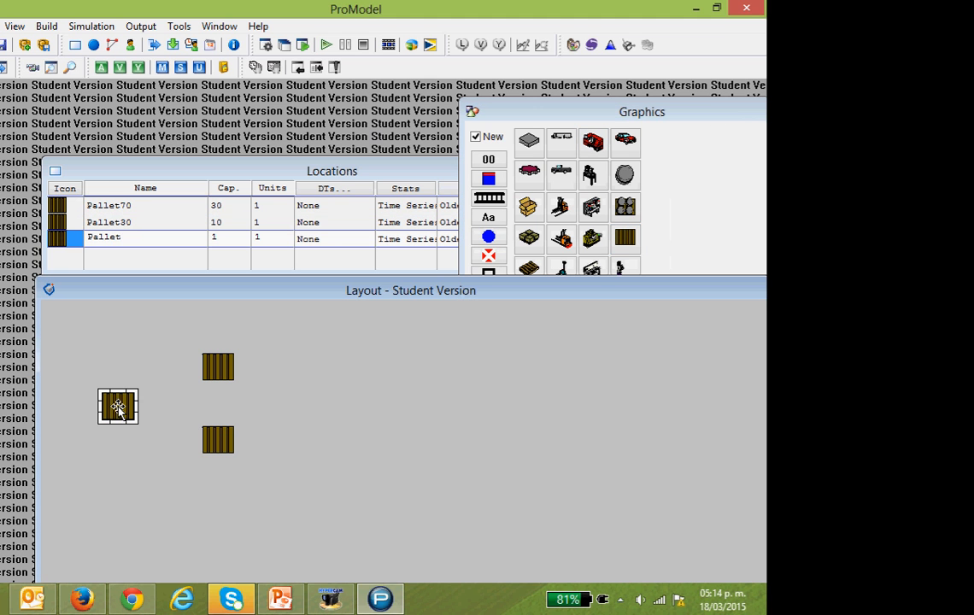
Rename the third pallet location Arrive.
click(132, 238)
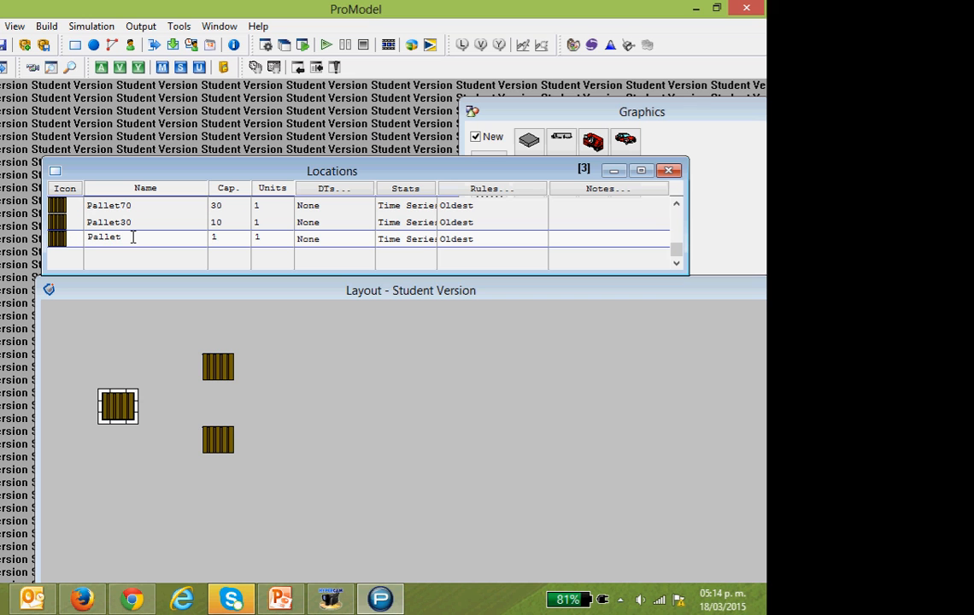
key(BackSpace)
key(BackSpace)
key(BackSpace)
key(BackSpace)
key(BackSpace)
key(BackSpace)
text(aRRI)
key(BackSpace)
key(BackSpace)
key(BackSpace)
key(BackSpace)
text(Arrive)
click(237, 242)
Place a location with the red Lathe graphic to the right of Pallet70 in the layout.
click(696, 113)
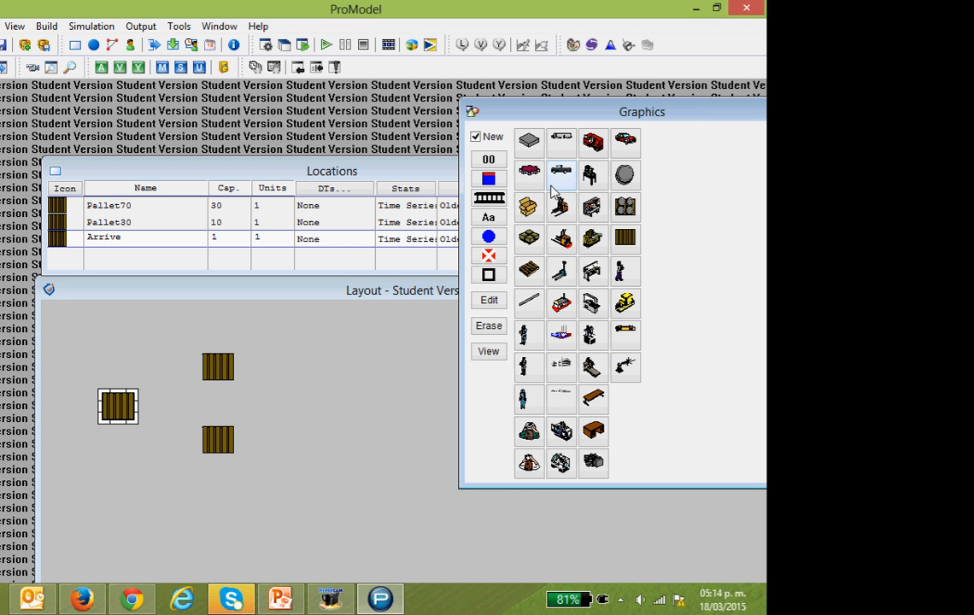
click(595, 150)
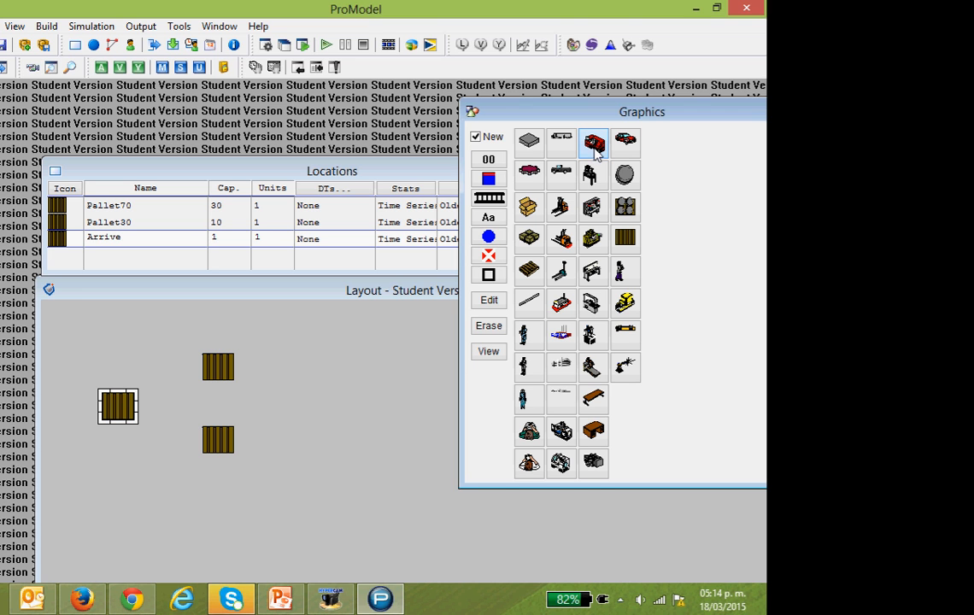
click(309, 361)
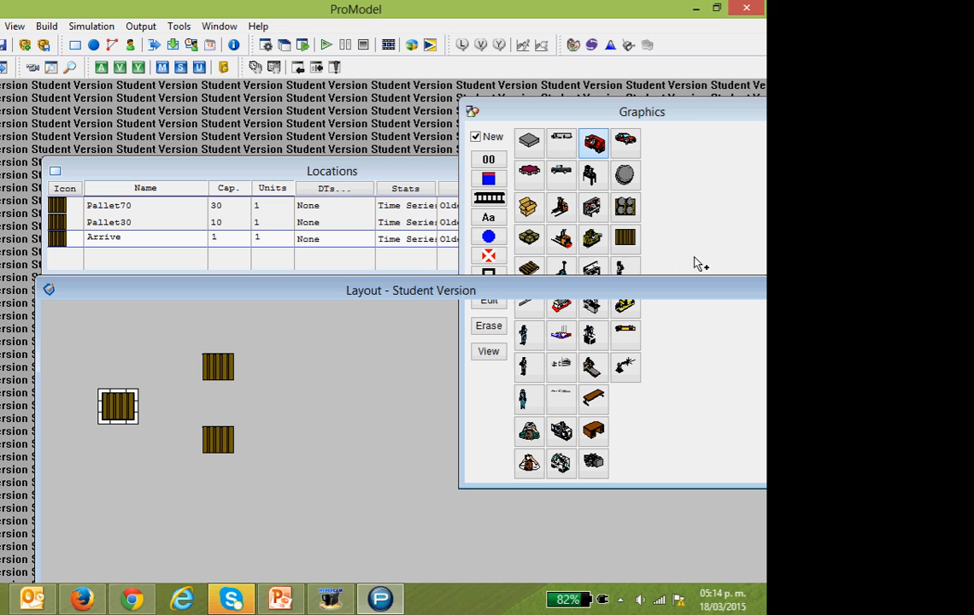
click(303, 296)
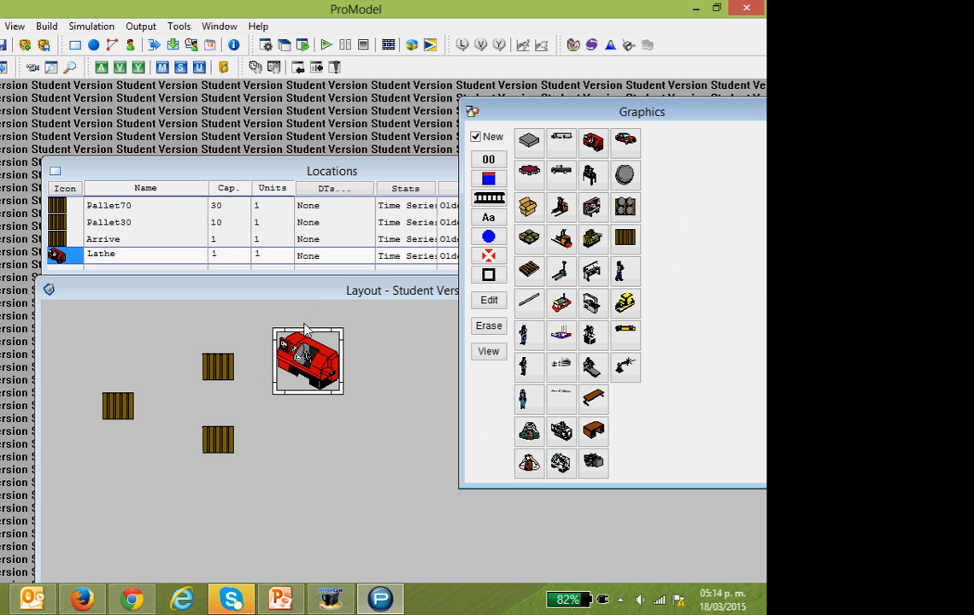
Rename the lathe location Server3 and set its capacity to 3.
click(133, 255)
key(BackSpace)
key(BackSpace)
key(BackSpace)
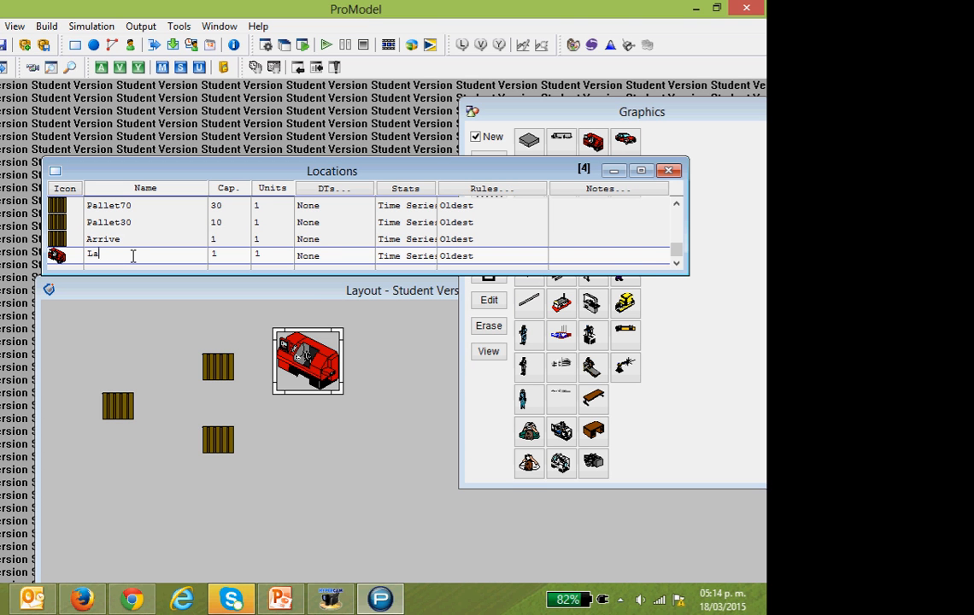
key(BackSpace)
key(BackSpace)
text(Server3)
text(3)
Place a second location with the Lathe graphic below Server3, beside Pallet30.
click(526, 131)
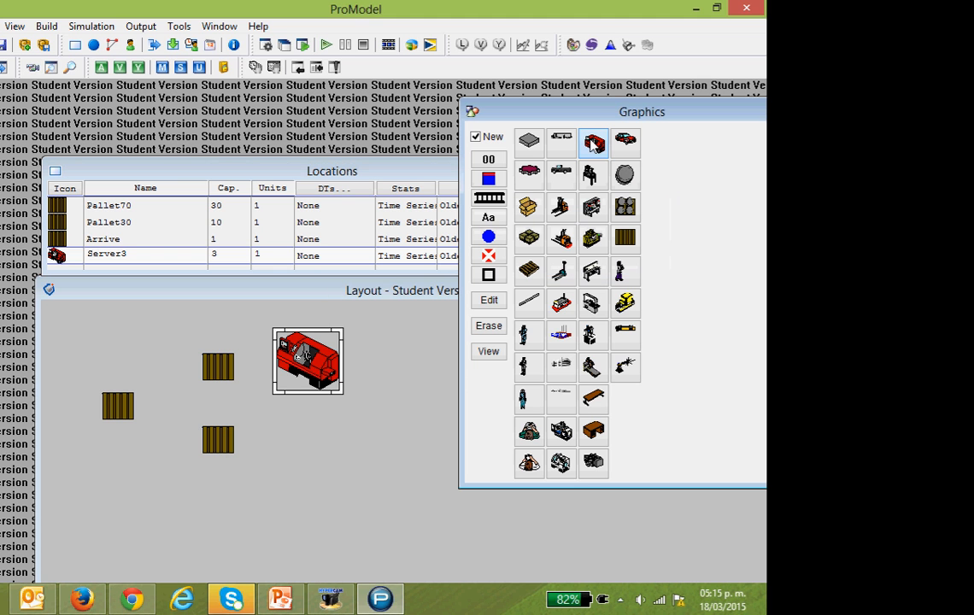
click(301, 422)
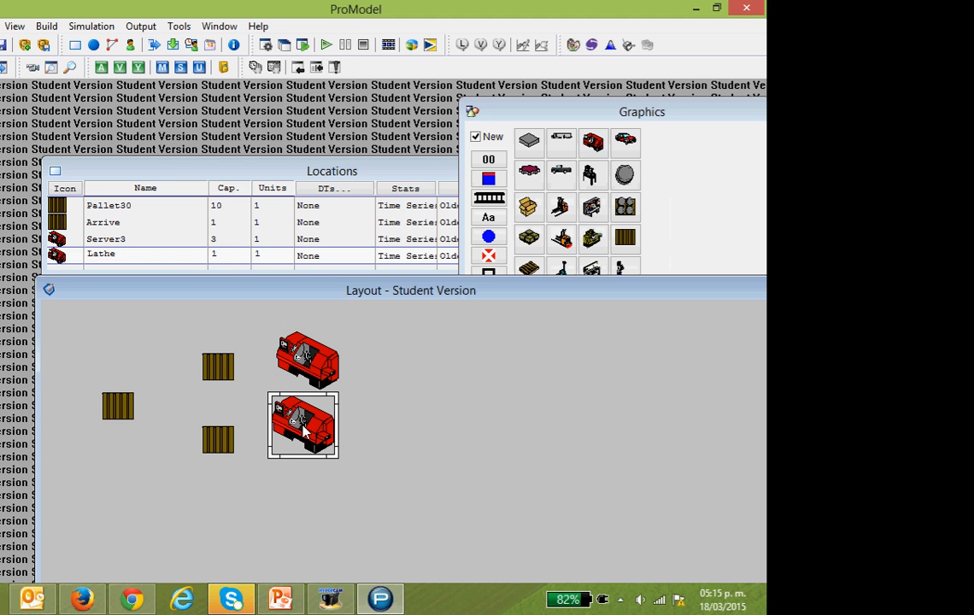
click(228, 254)
click(229, 253)
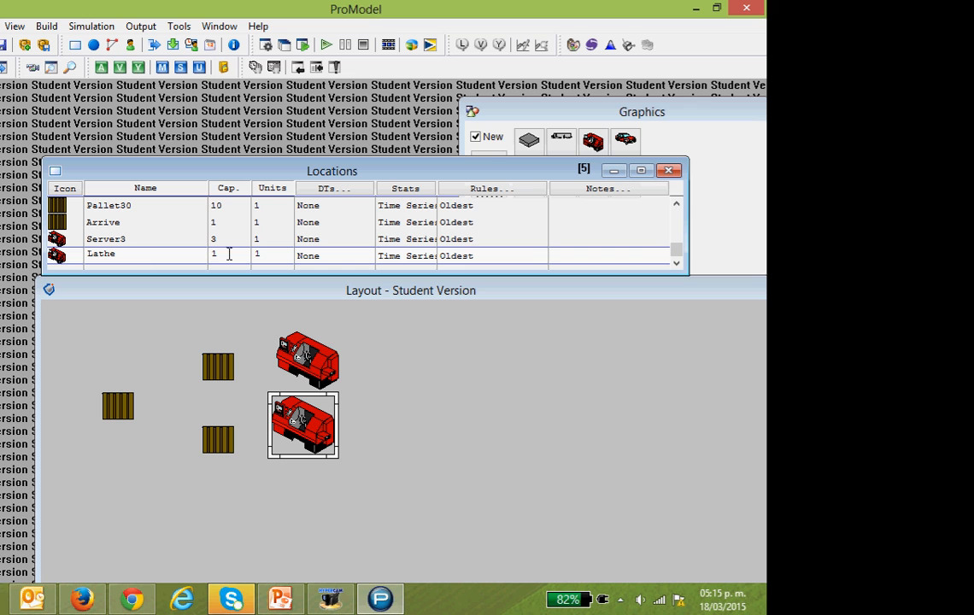
Rename the second lathe location Server.
click(132, 255)
key(BackSpace)
key(BackSpace)
key(BackSpace)
key(BackSpace)
key(BackSpace)
text(Server)
key(super+c)
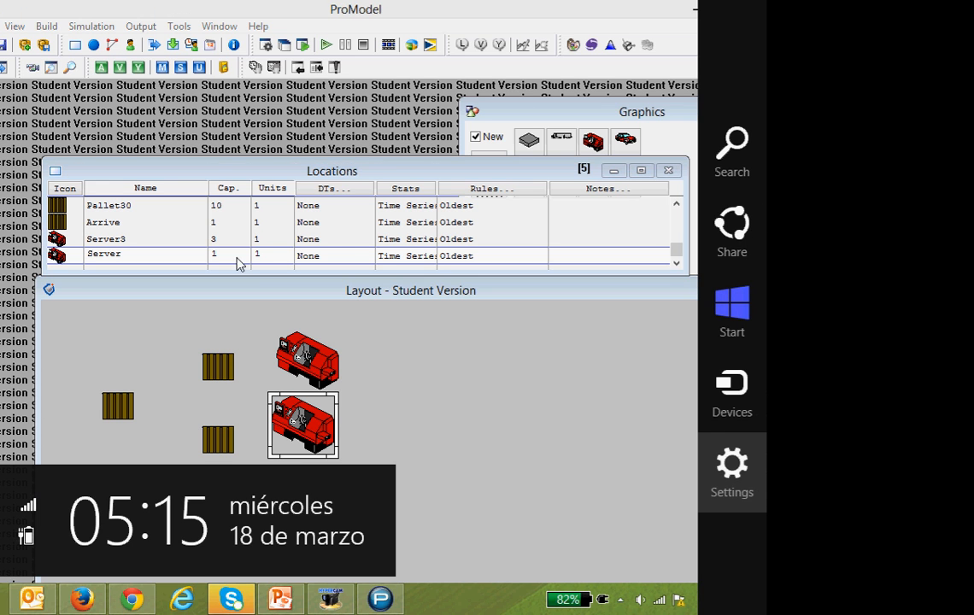
click(492, 356)
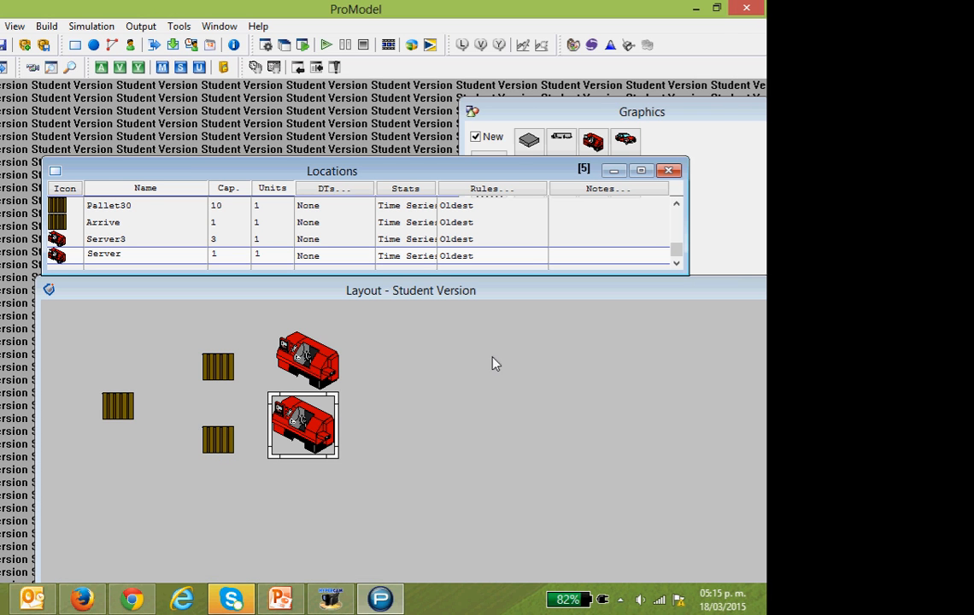
Save the model in the Models folder under the file name bank_2.
click(0, 26)
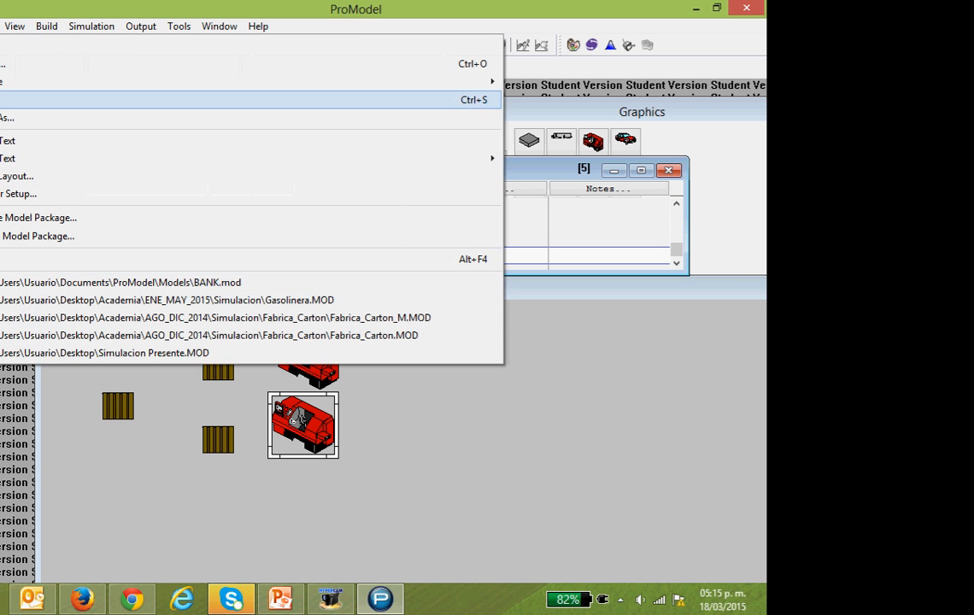
click(11, 118)
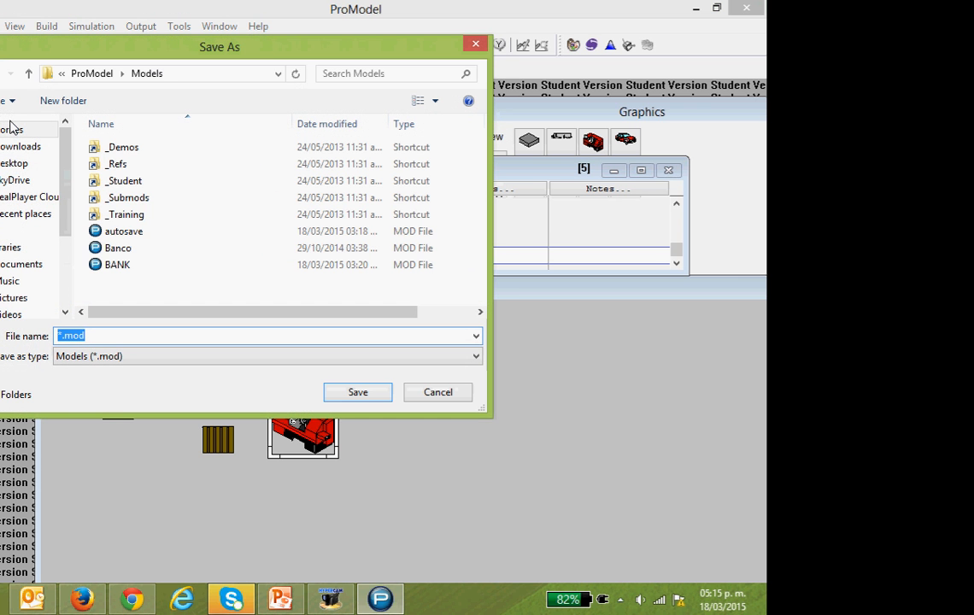
click(54, 336)
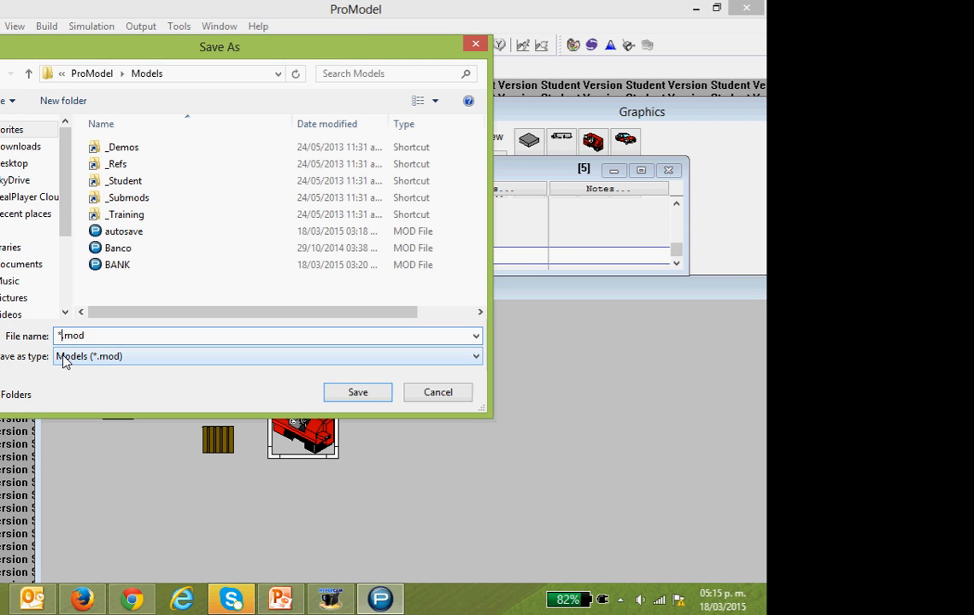
key(Delete)
text(bank_")
key(BackSpace)
text(2)
click(338, 392)
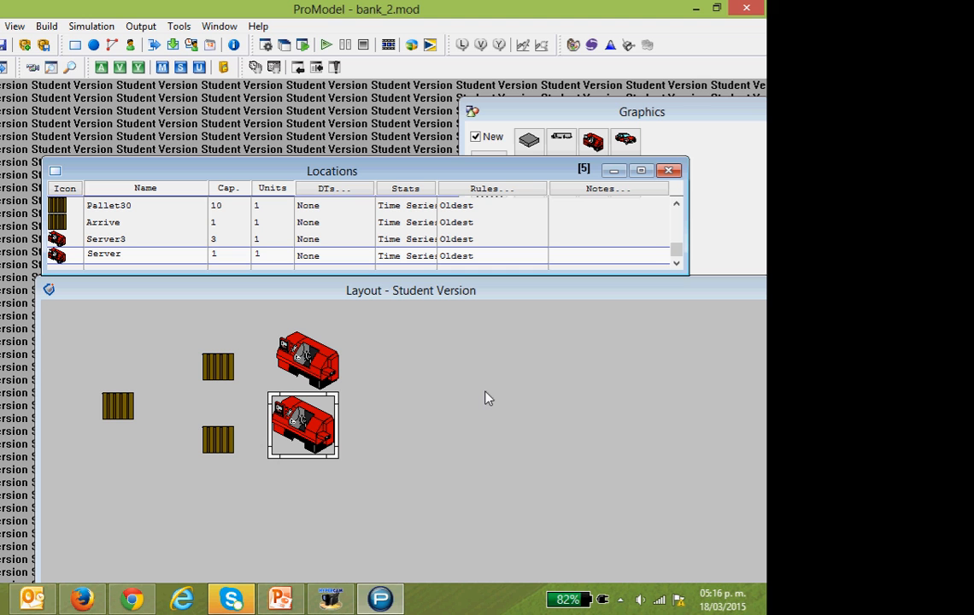
Add a new entity to the model using the standing Operator graphic.
click(47, 27)
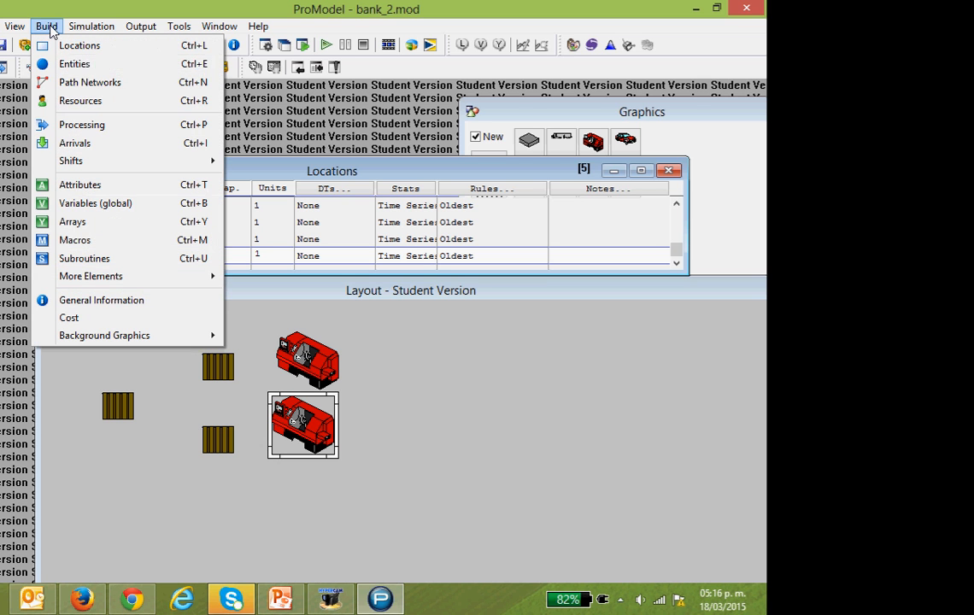
click(97, 65)
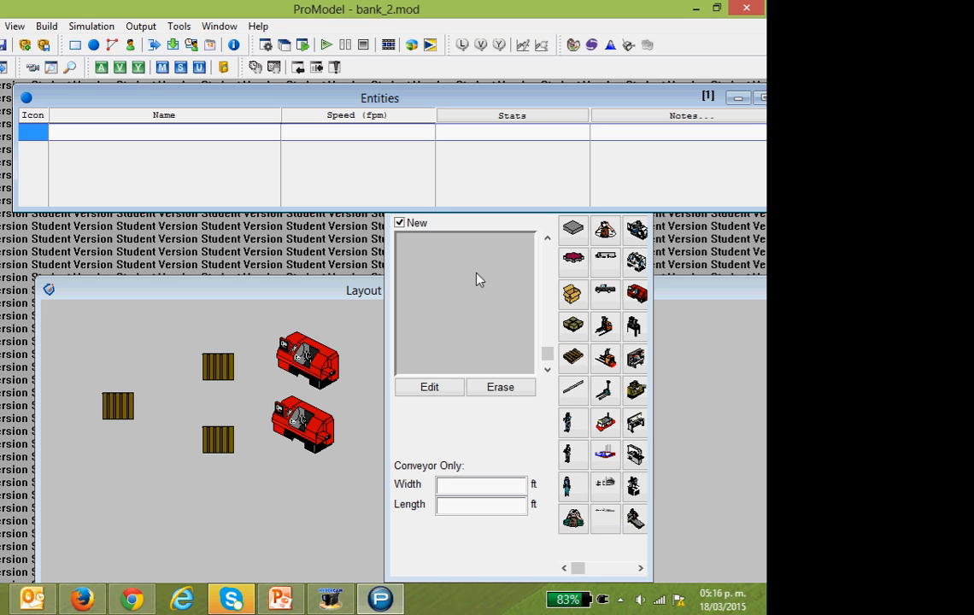
click(571, 455)
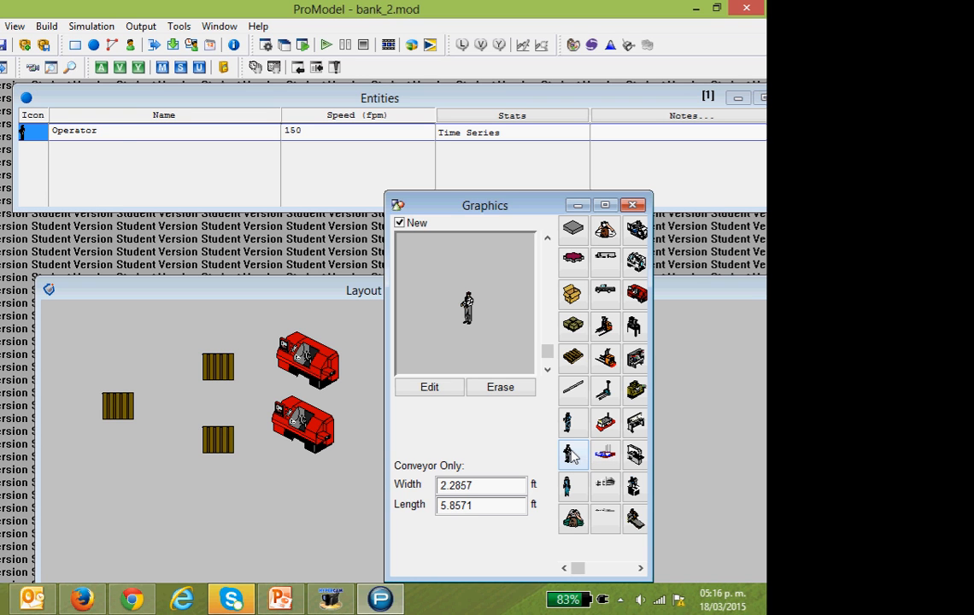
Rename the new operator entity Client.
click(123, 135)
key(BackSpace)
key(BackSpace)
key(BackSpace)
key(BackSpace)
key(BackSpace)
key(BackSpace)
key(BackSpace)
key(BackSpace)
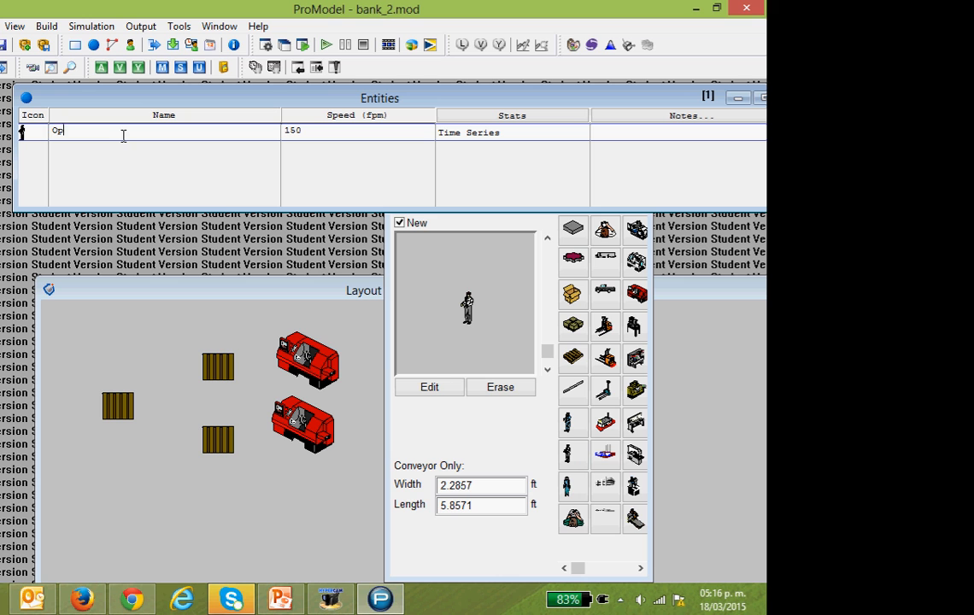
text(Client)
Start an arrival record for the Client entity at the Arrive location.
click(58, 28)
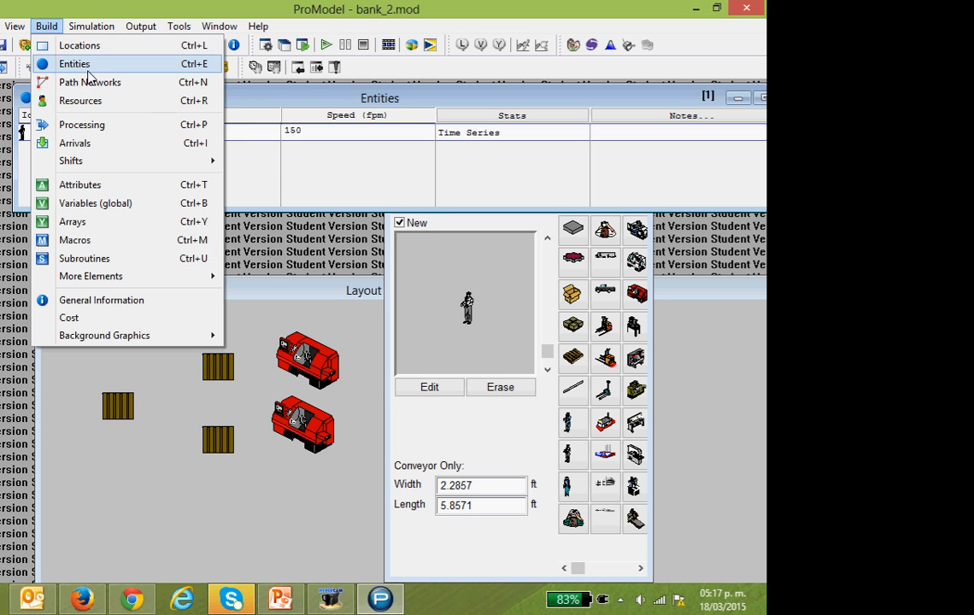
click(11, 259)
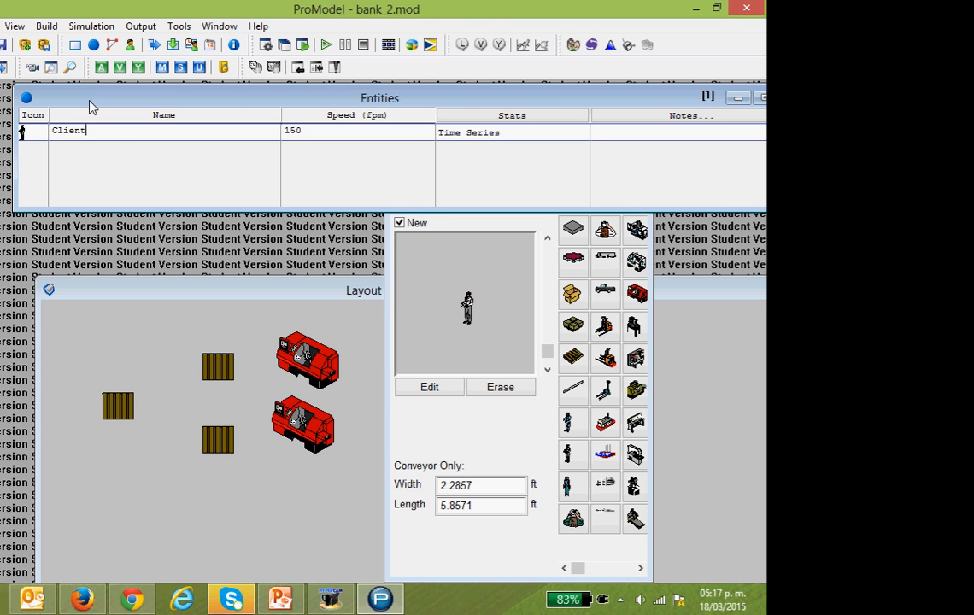
click(46, 26)
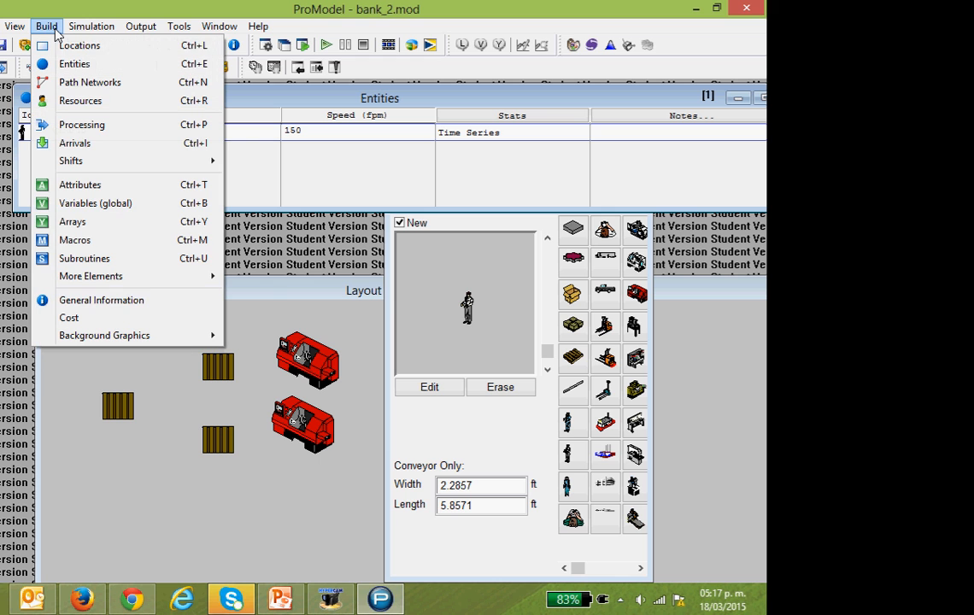
click(86, 145)
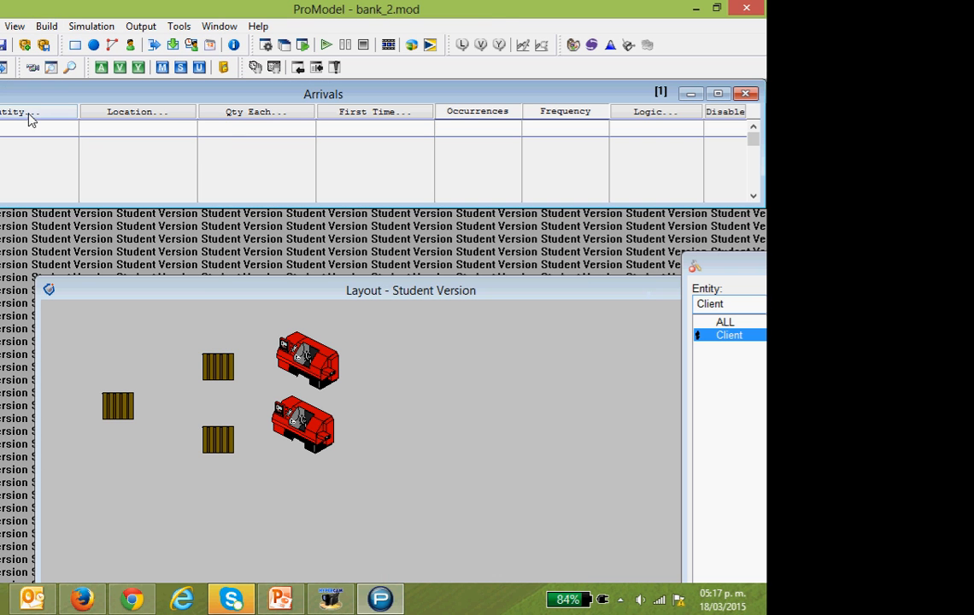
drag(80, 91, 159, 105)
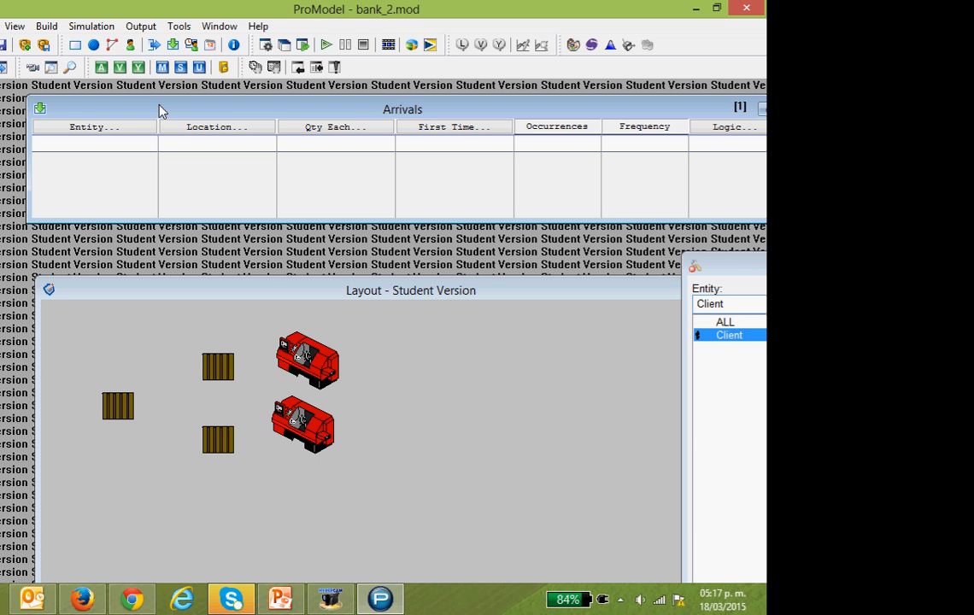
click(122, 128)
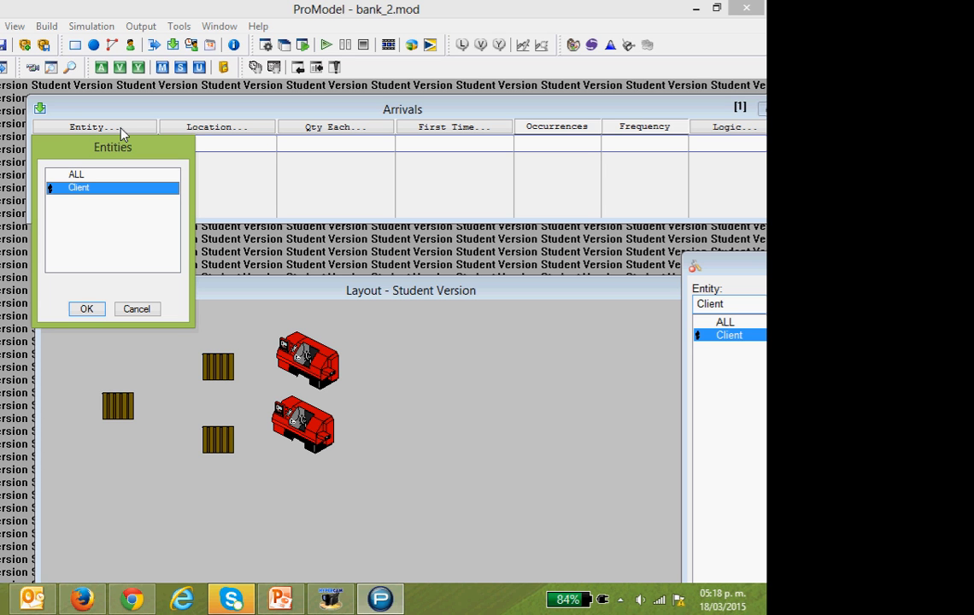
click(86, 310)
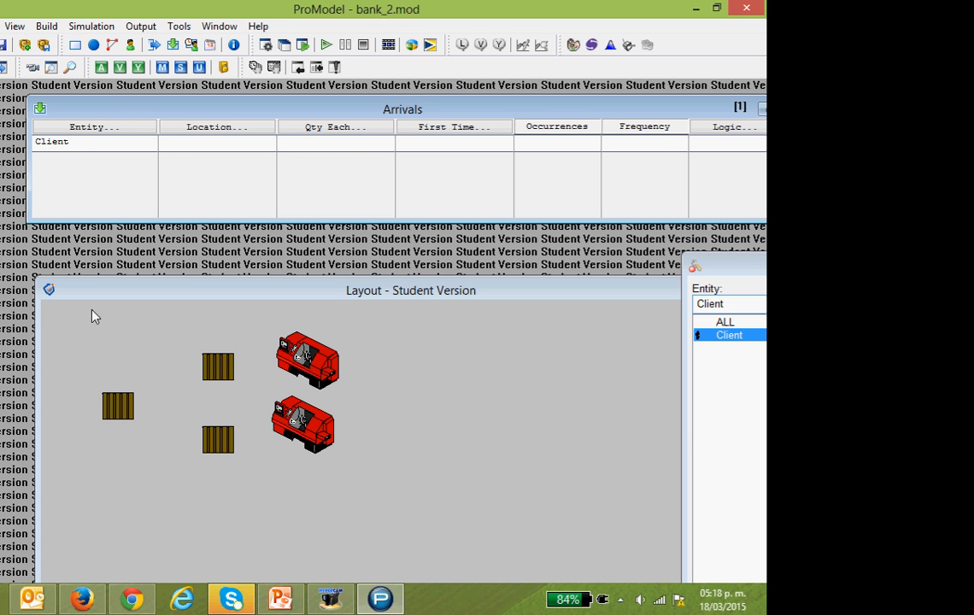
click(219, 133)
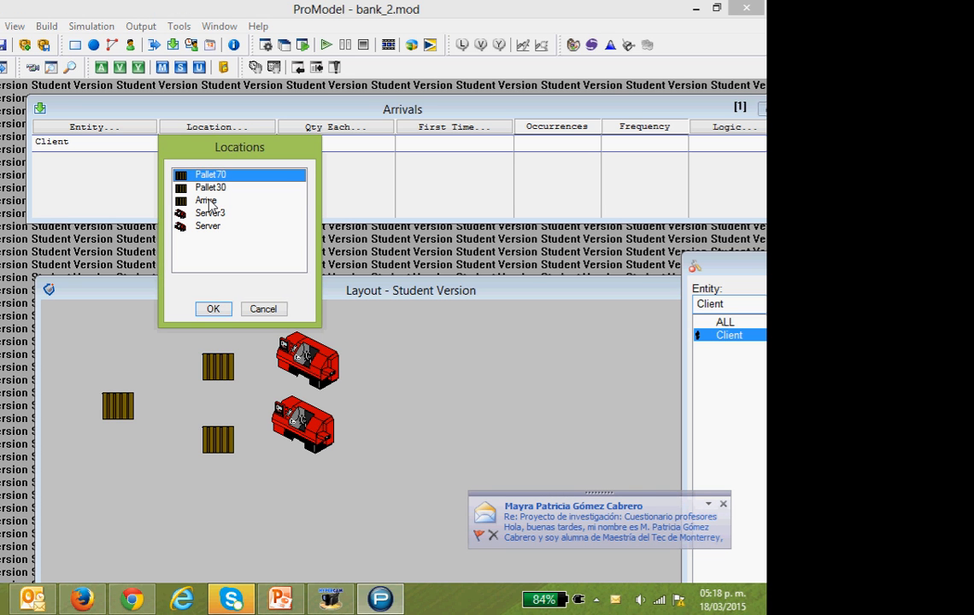
click(208, 201)
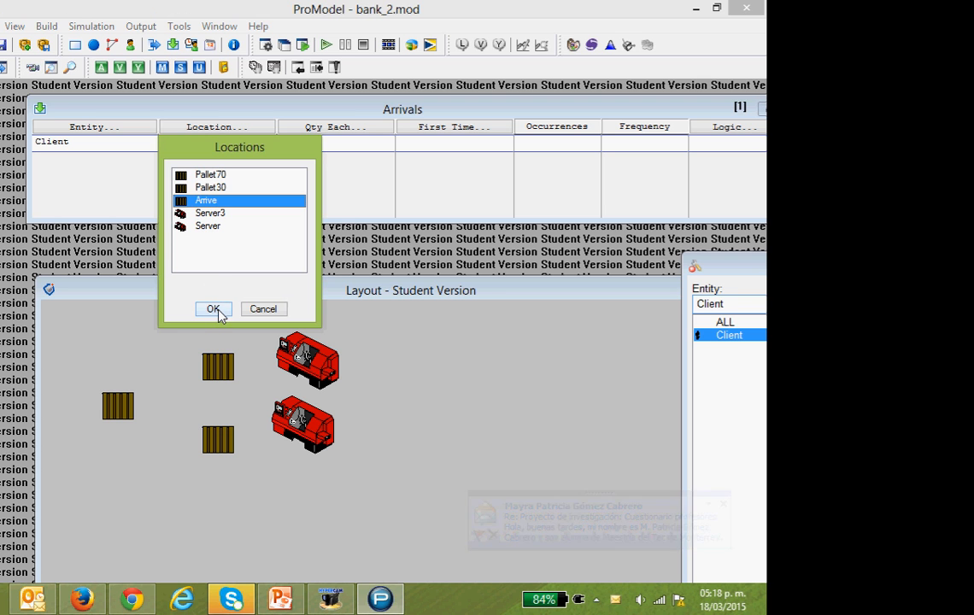
click(214, 309)
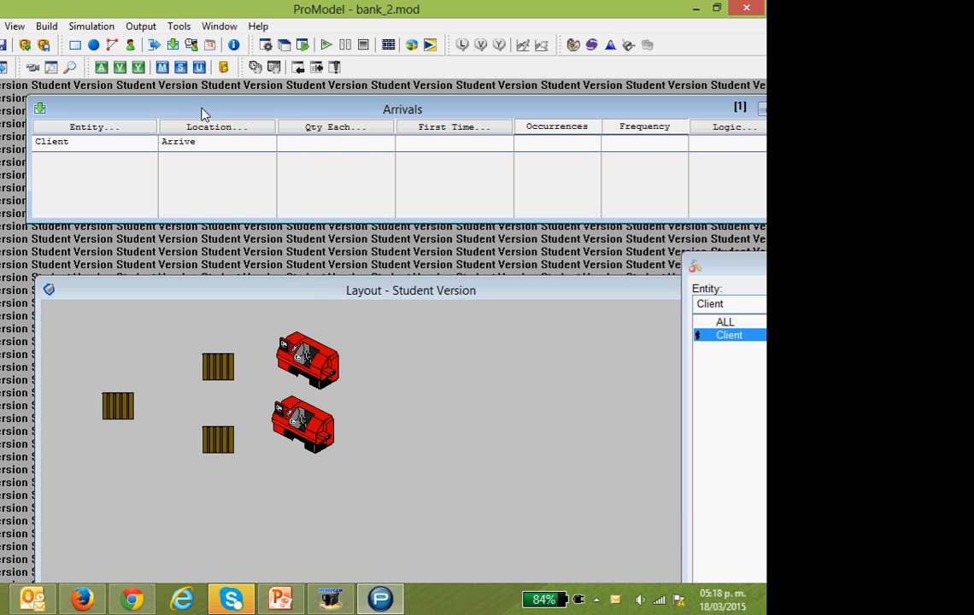
Set the Client arrival's quantity to 1 and its first arrival time to 0.
click(323, 130)
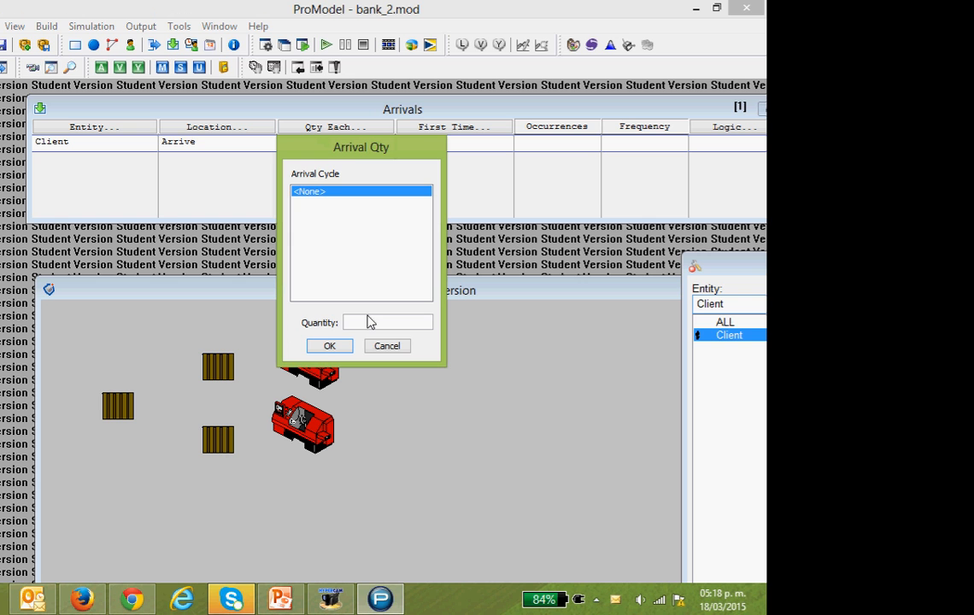
click(369, 321)
text(1)
click(330, 346)
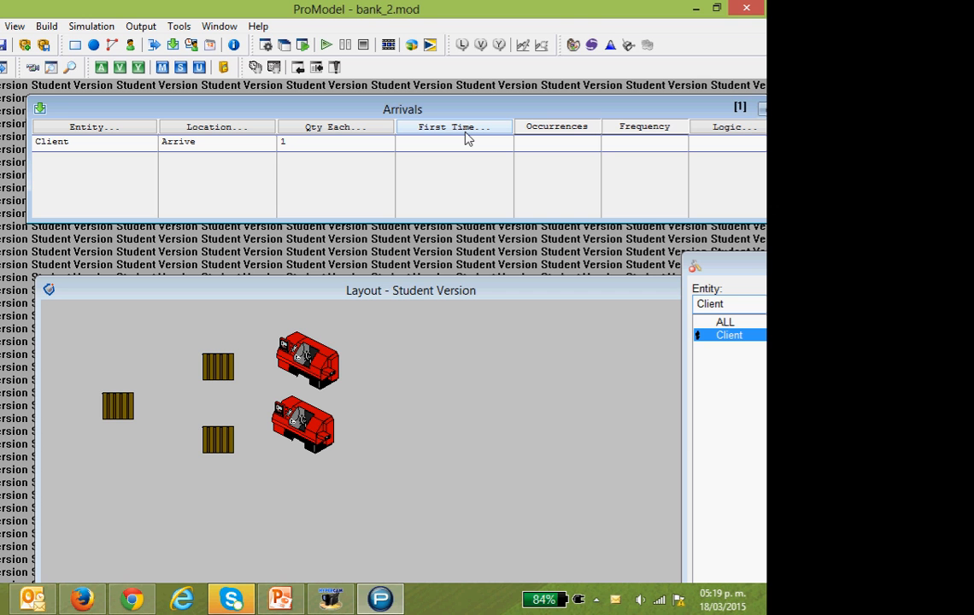
click(466, 130)
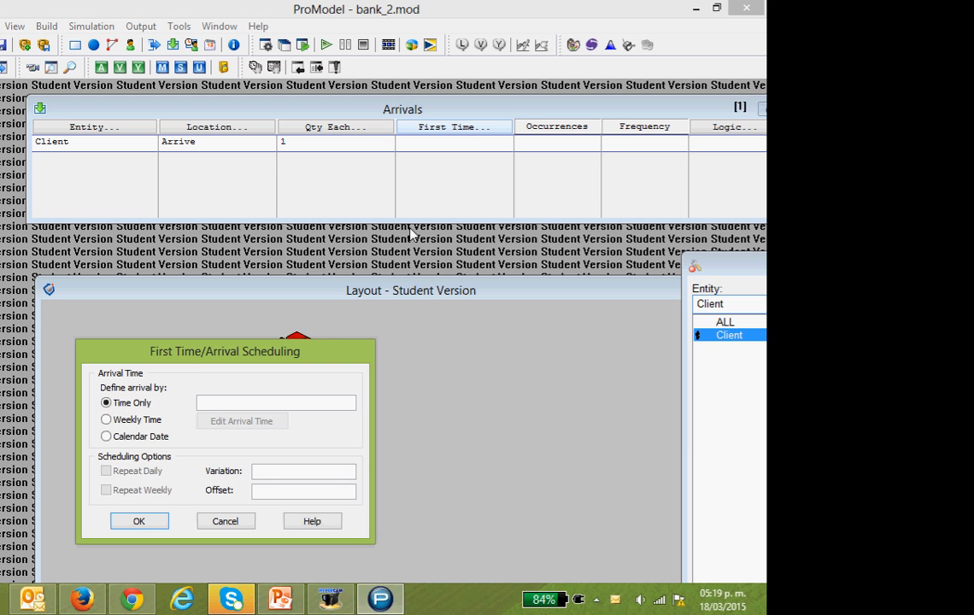
text(0)
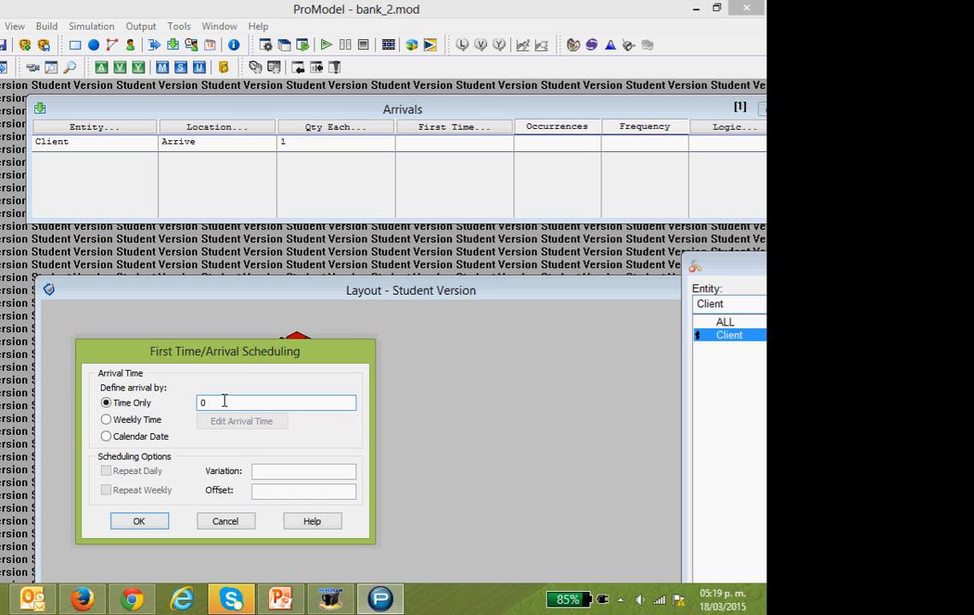
click(145, 526)
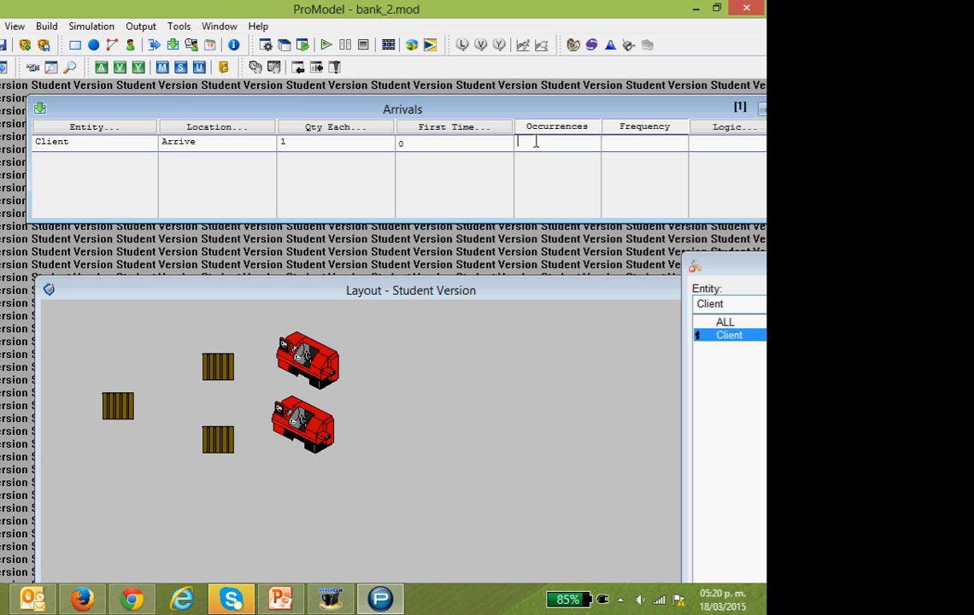
Set the number of occurrences of the Client arrival to inf.
text(inf)
key(BackSpace)
key(BackSpace)
key(BackSpace)
key(BackSpace)
text(inf)
Set the Client arrival's frequency to e(2)min and save the model.
click(622, 145)
text(e)
text((2)min)
drag(586, 114, 493, 122)
drag(540, 120, 570, 104)
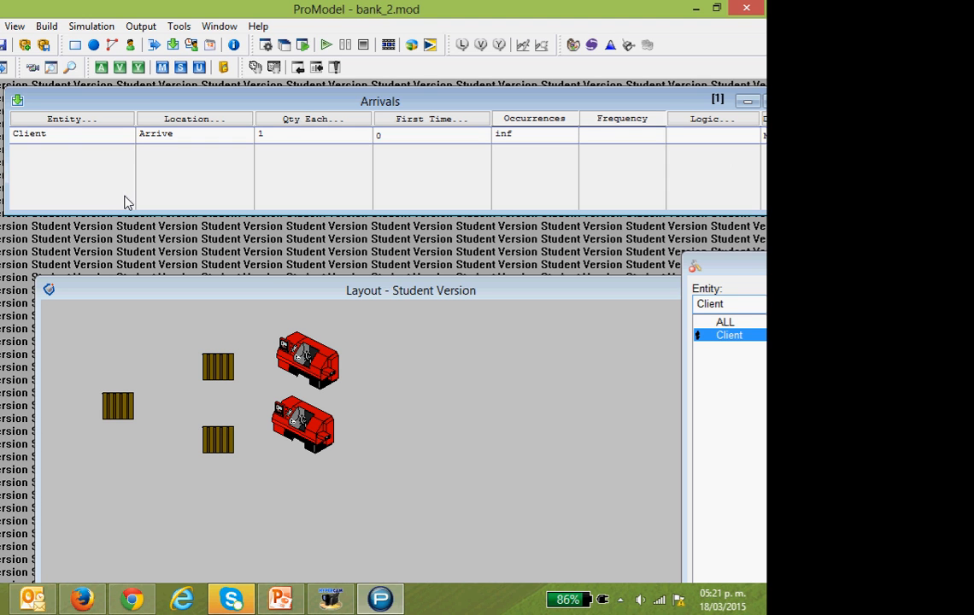
click(52, 31)
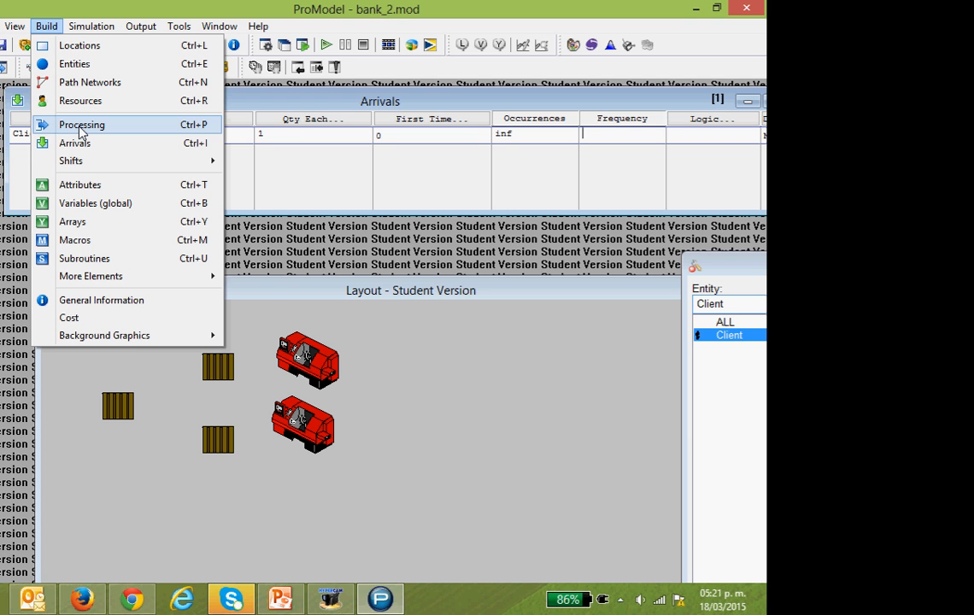
click(599, 134)
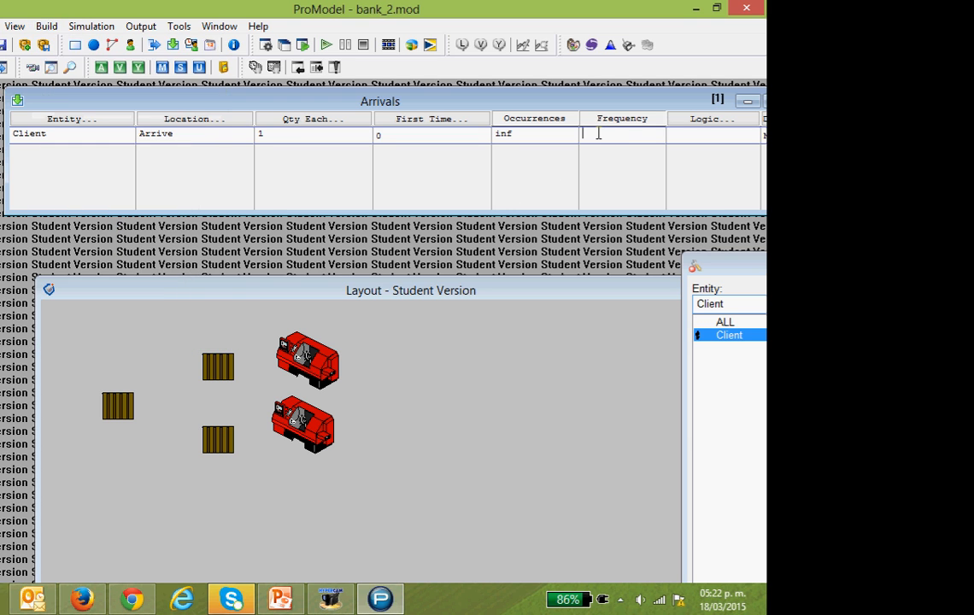
text(e(2)min)
click(3, 48)
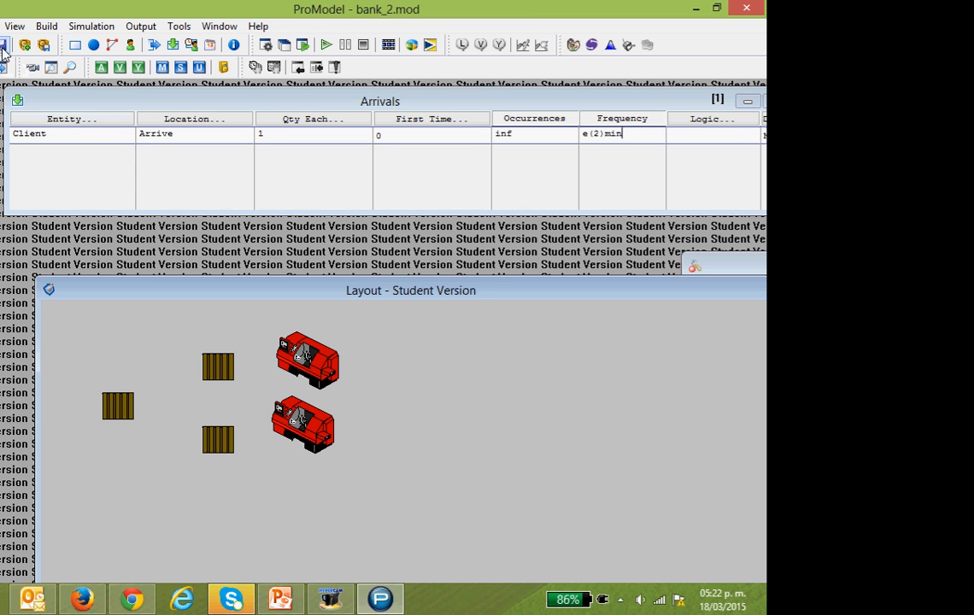
Open the processing definitions and shift the Process and Routing windows slightly down, clear of the toolbars.
click(34, 26)
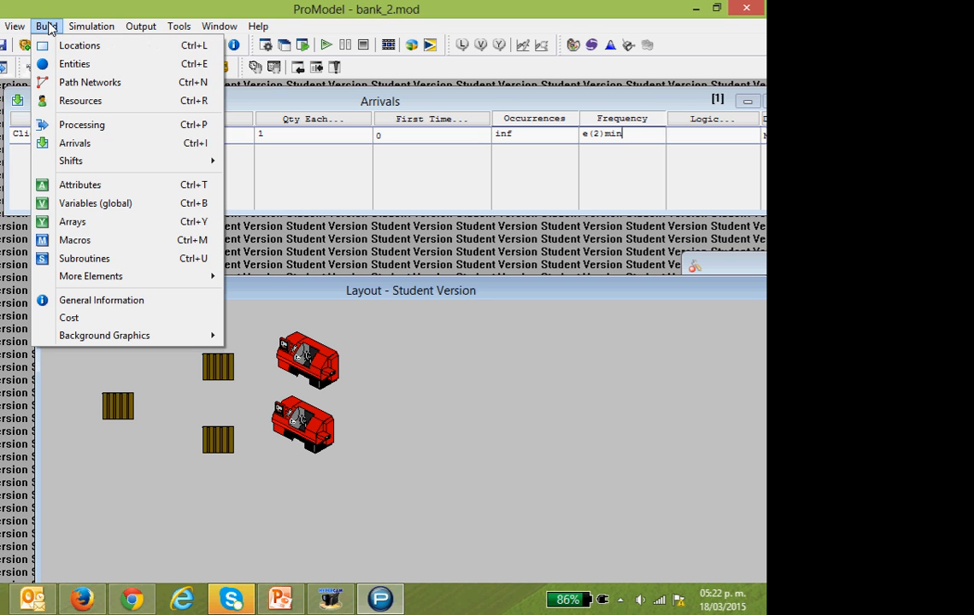
click(83, 126)
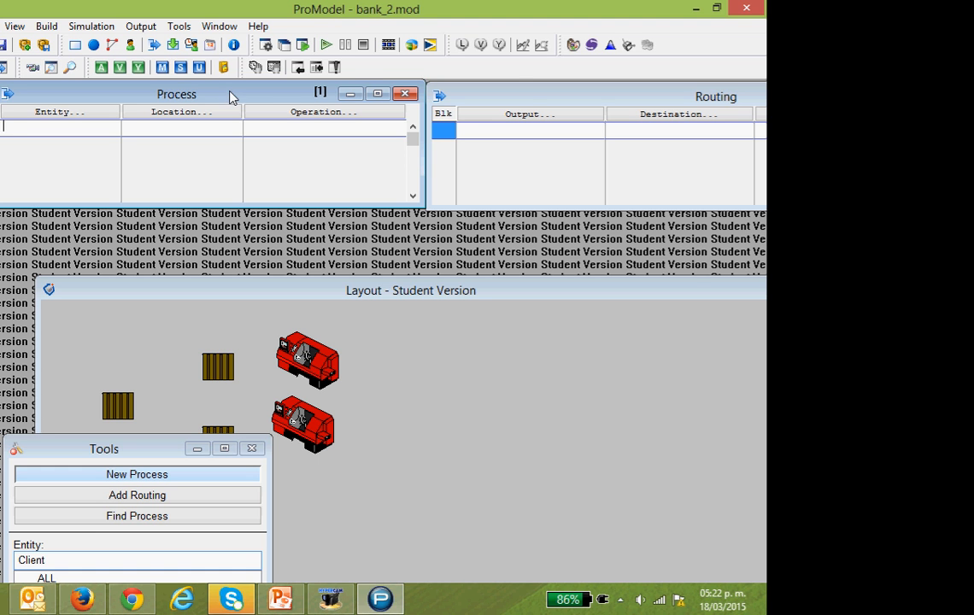
drag(229, 96, 229, 101)
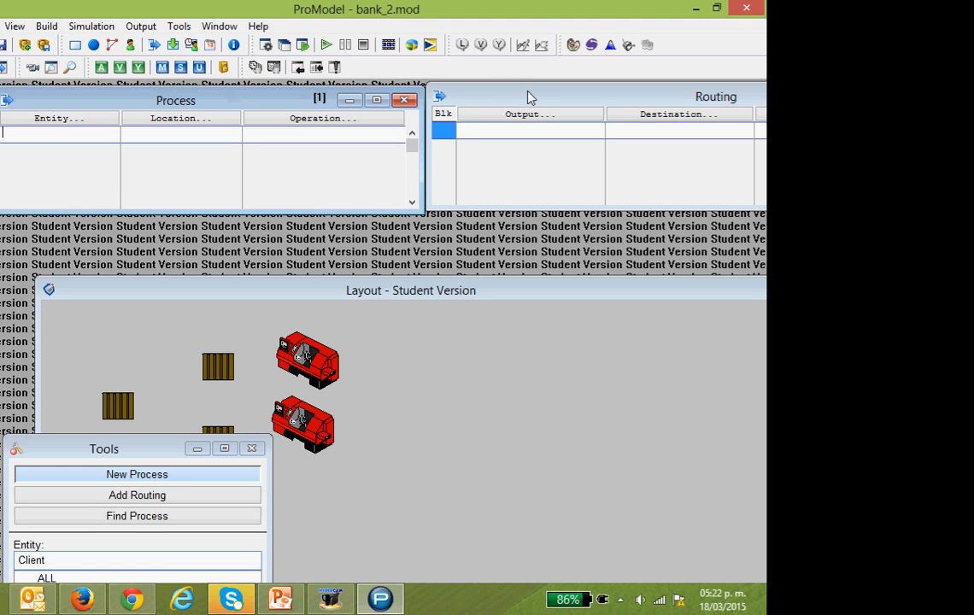
mouse_move(526, 95)
mouse_down()
mouse_move(518, 103)
mouse_move(529, 100)
mouse_up()
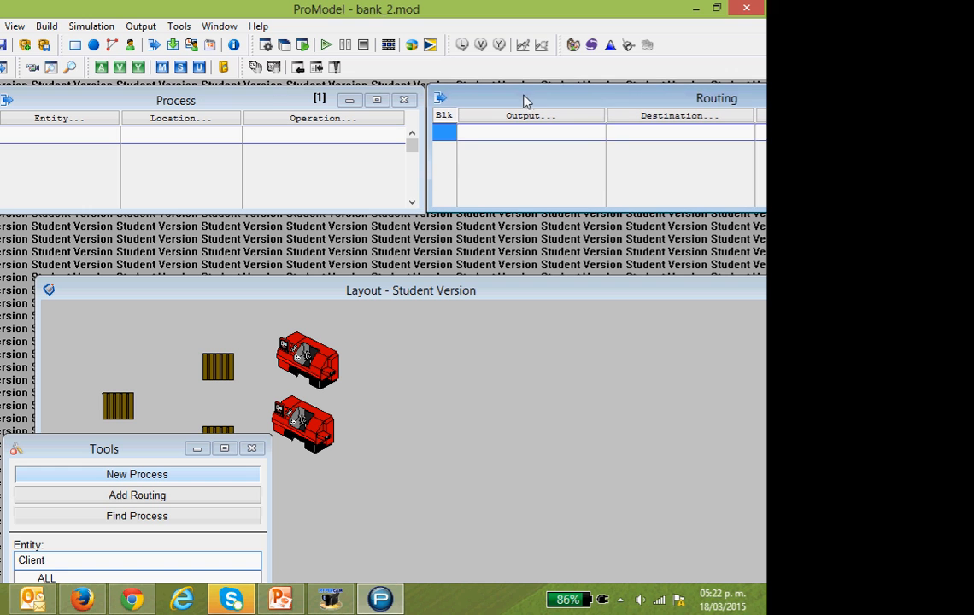
click(267, 101)
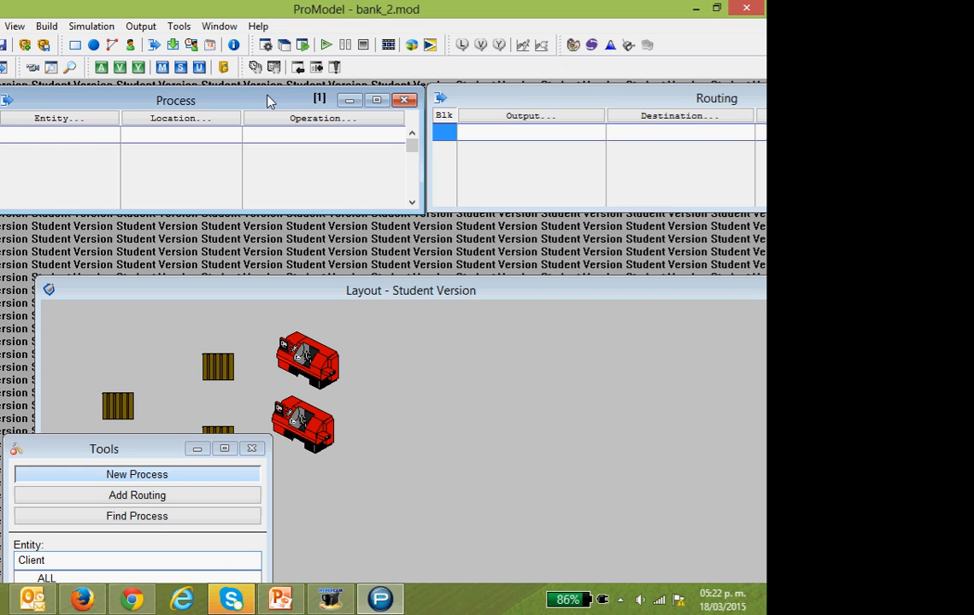
Define a process record for the Client entity at the Arrive location.
click(73, 120)
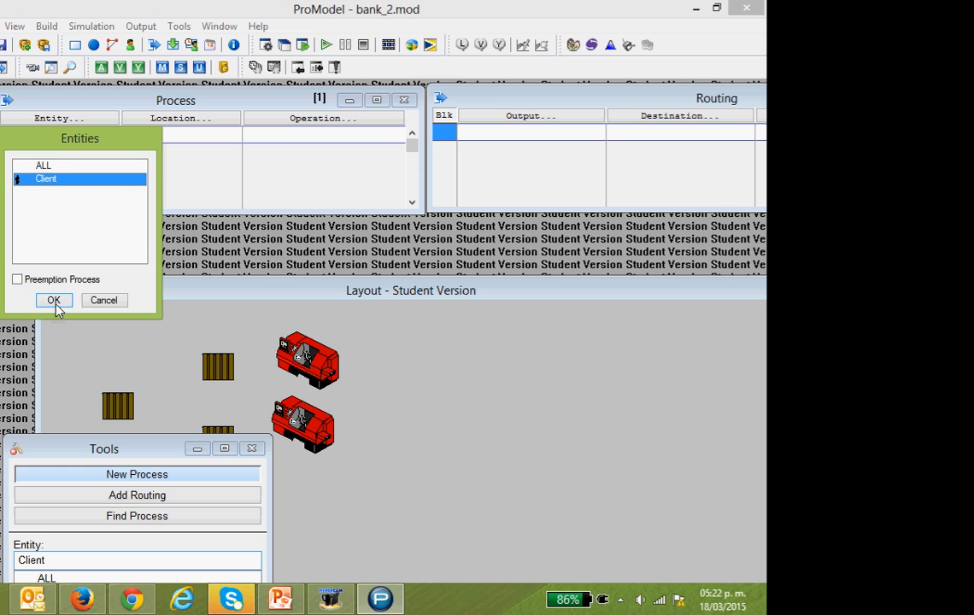
click(54, 301)
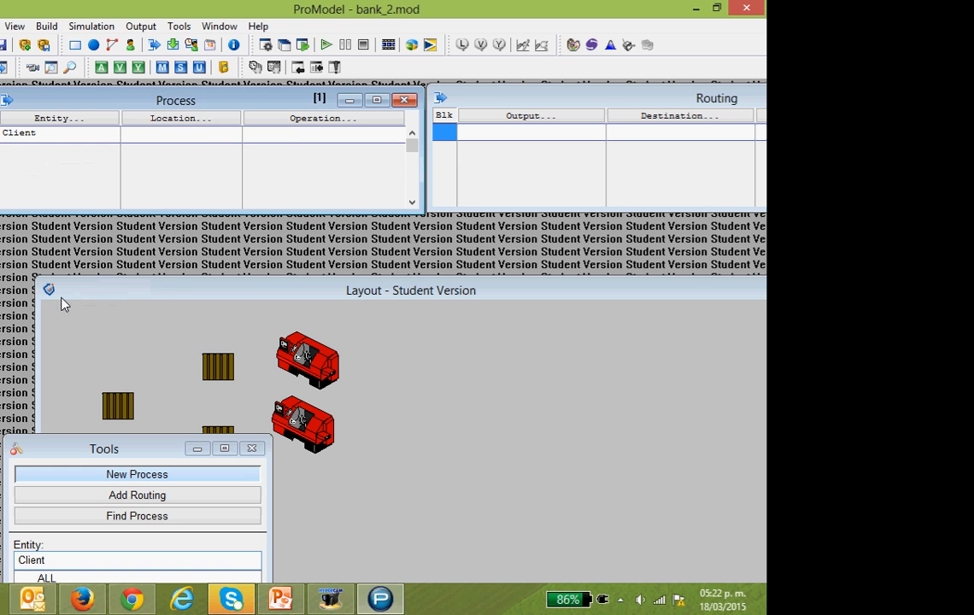
click(213, 122)
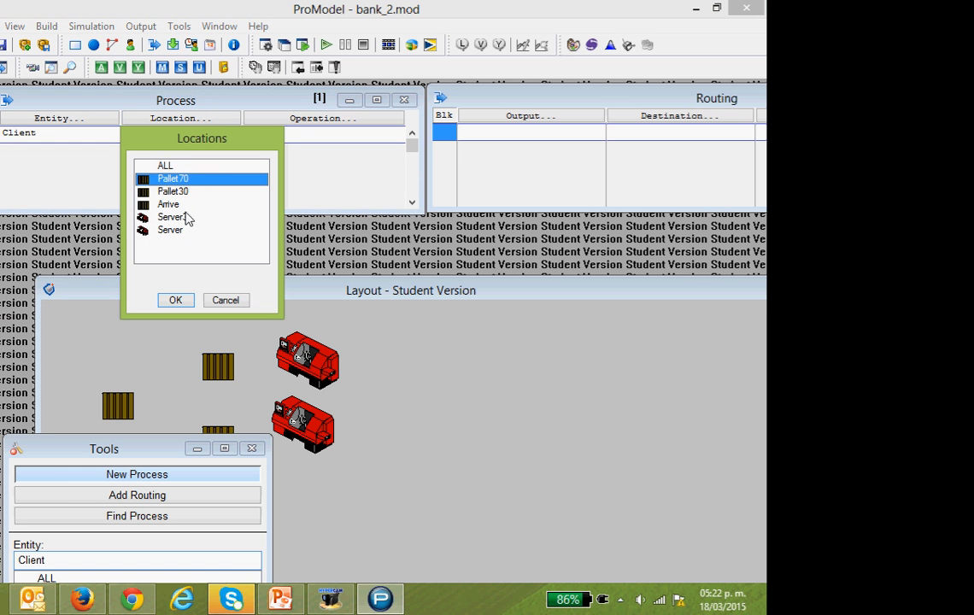
click(183, 206)
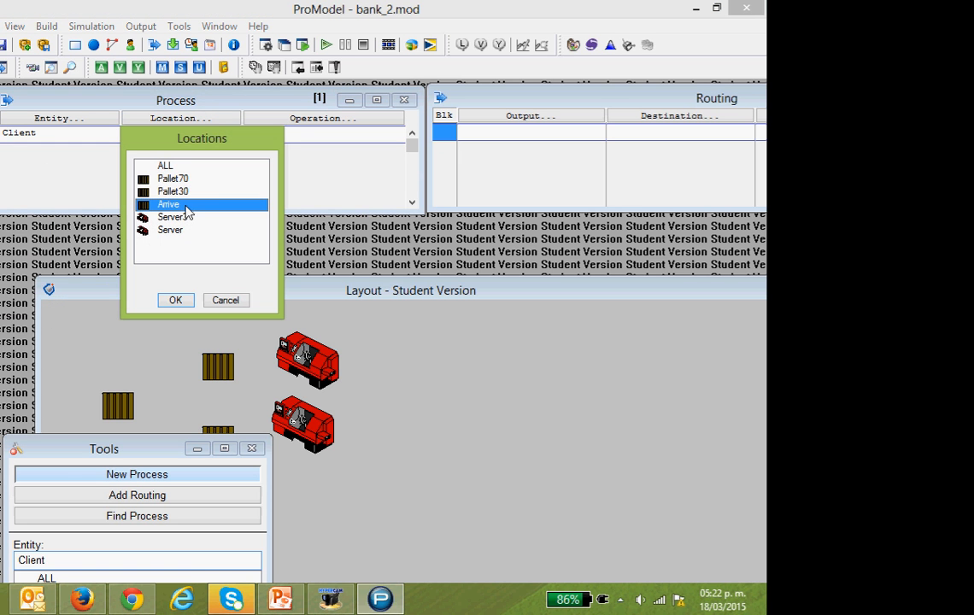
click(176, 301)
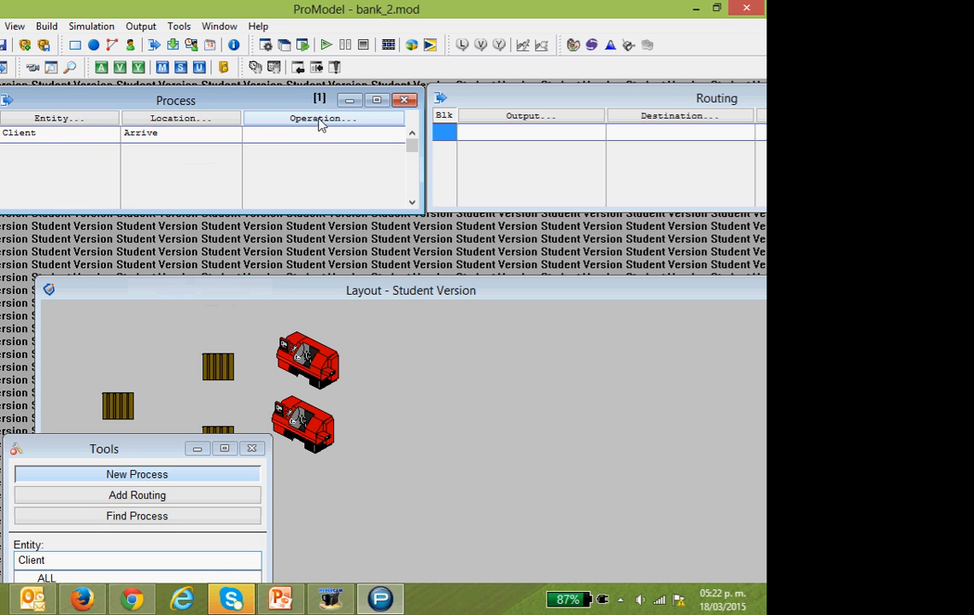
Route the Client output from Arrive to the Pallet70 destination.
click(493, 124)
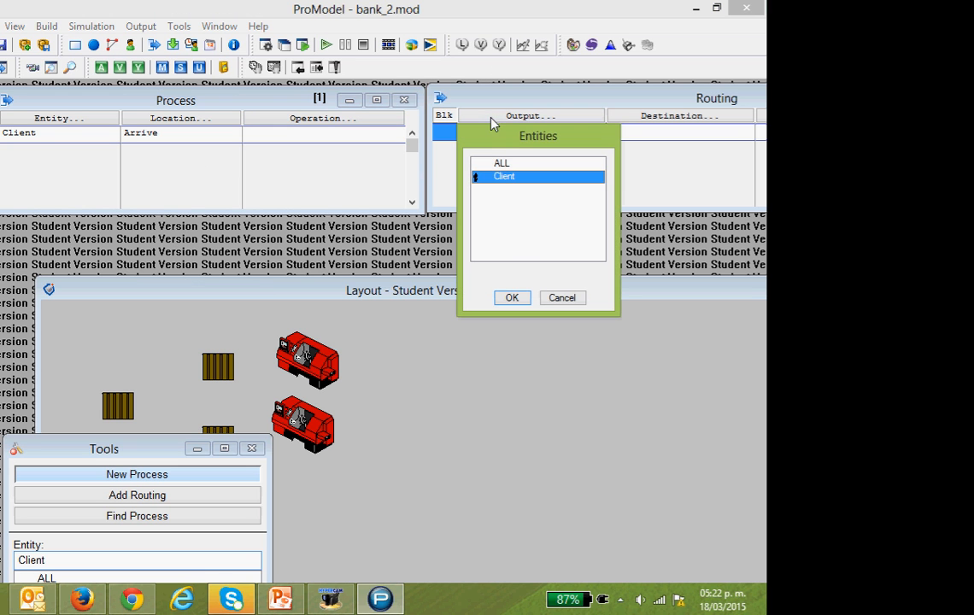
click(523, 296)
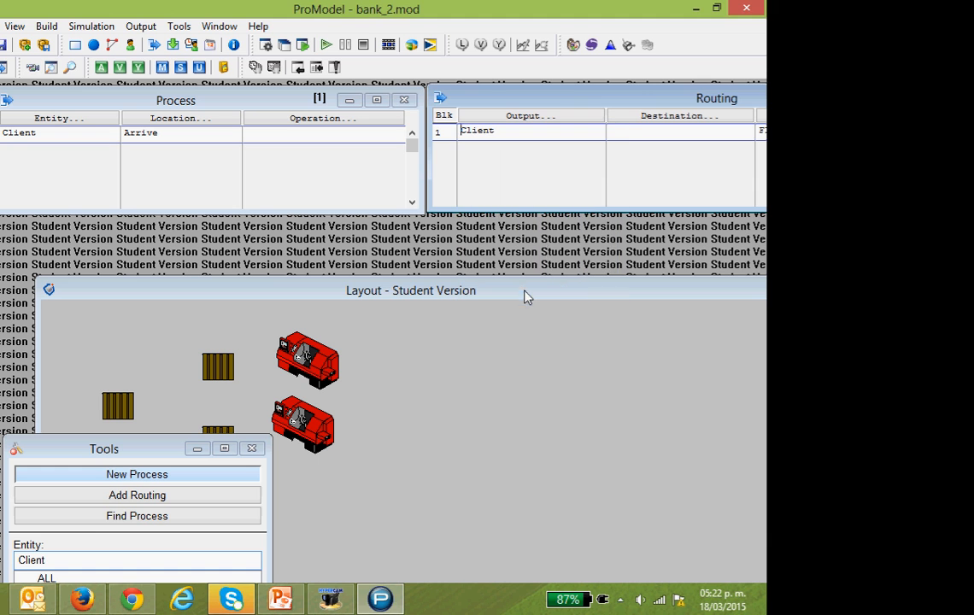
click(642, 122)
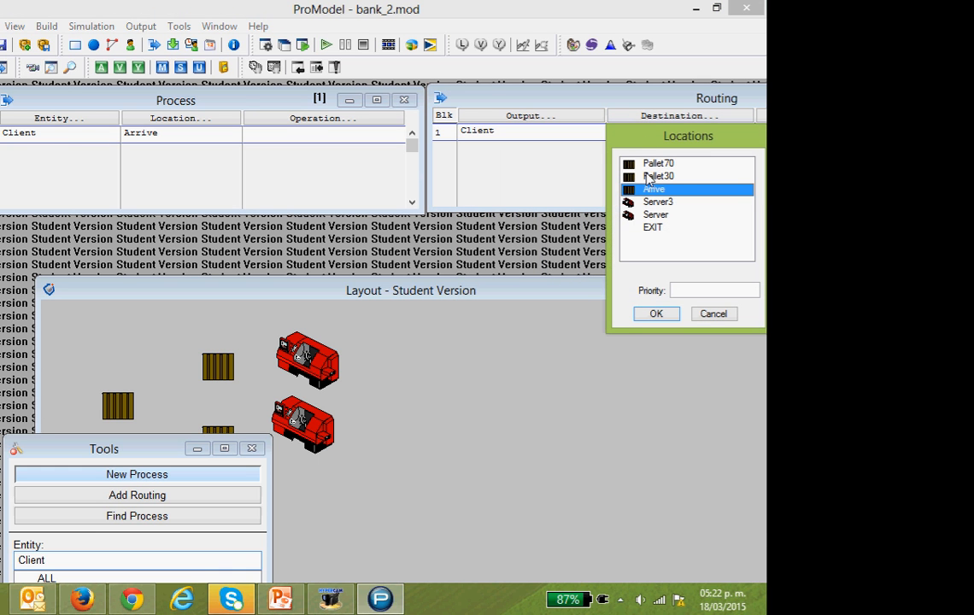
click(657, 163)
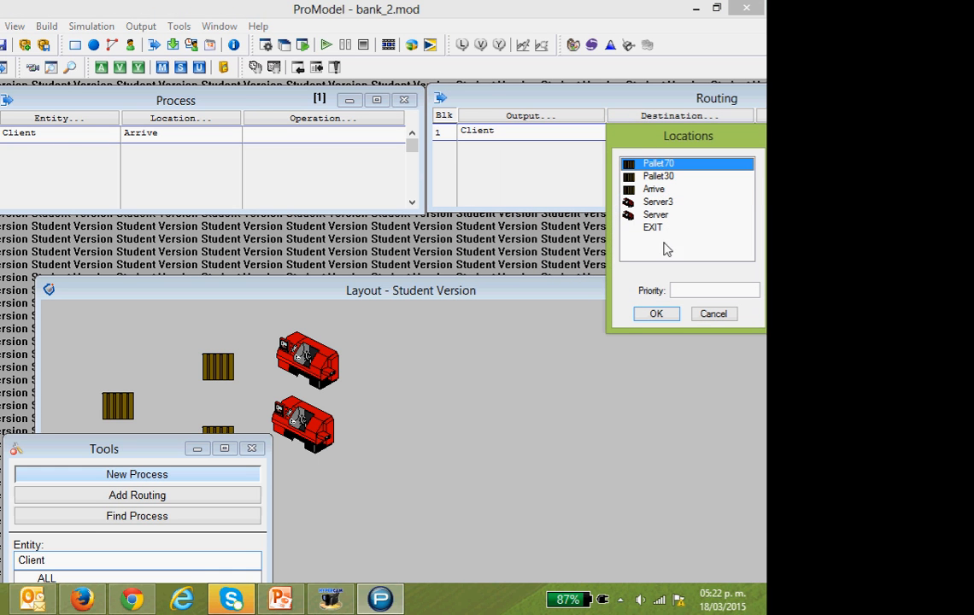
click(656, 315)
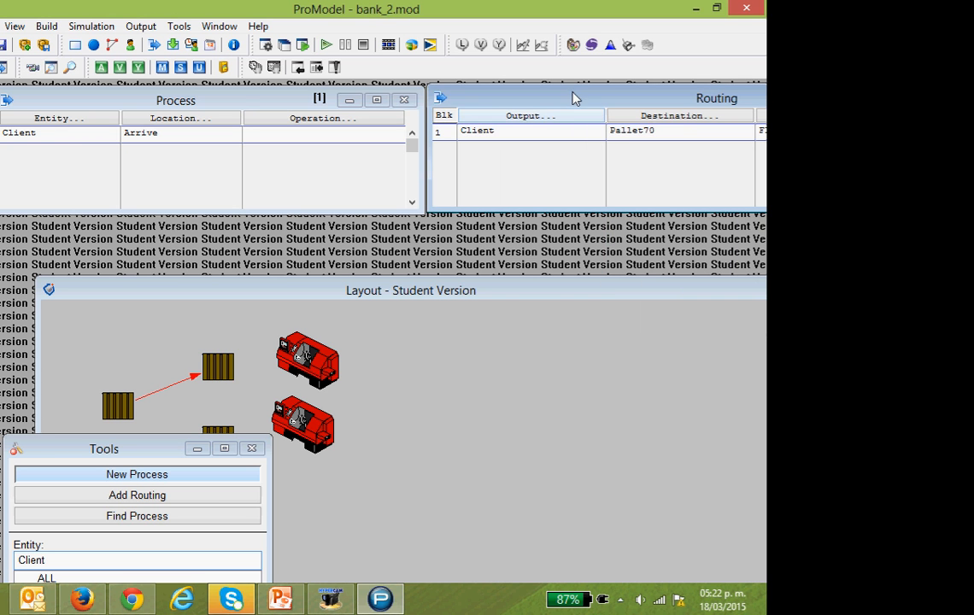
Set the routing rule for the Pallet70 destination to Probability 0.7.
drag(575, 99, 217, 130)
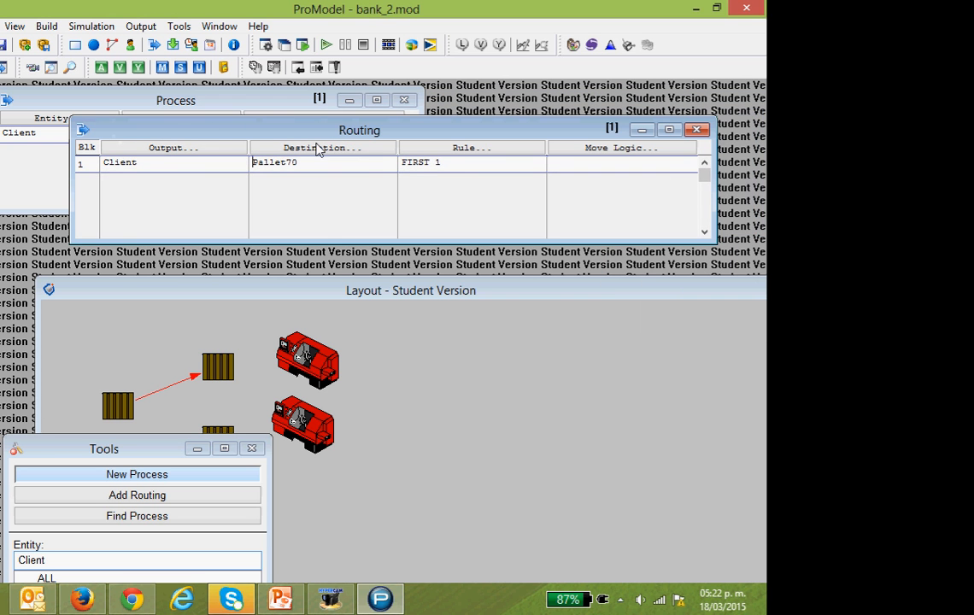
click(420, 152)
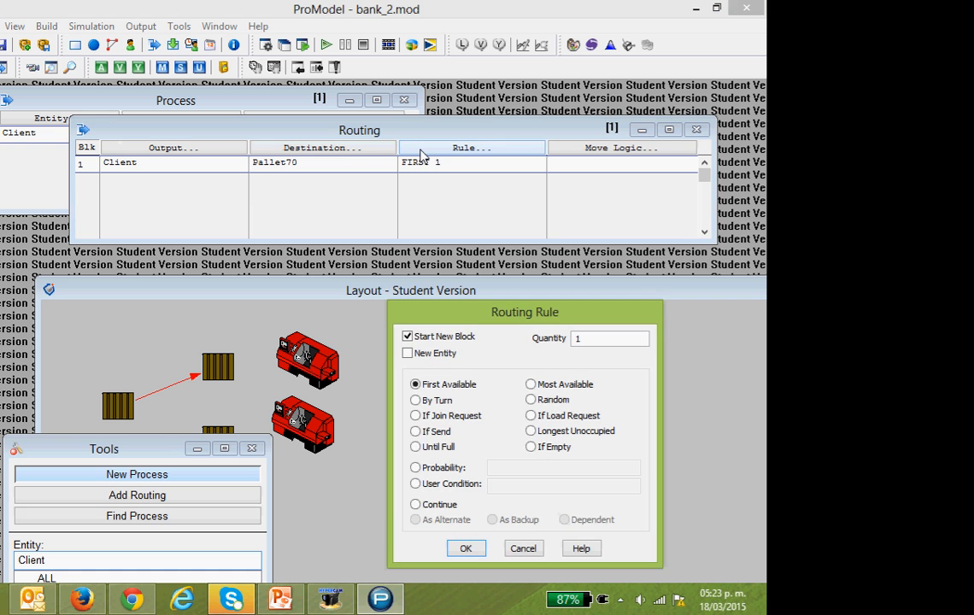
drag(461, 318, 406, 196)
click(361, 344)
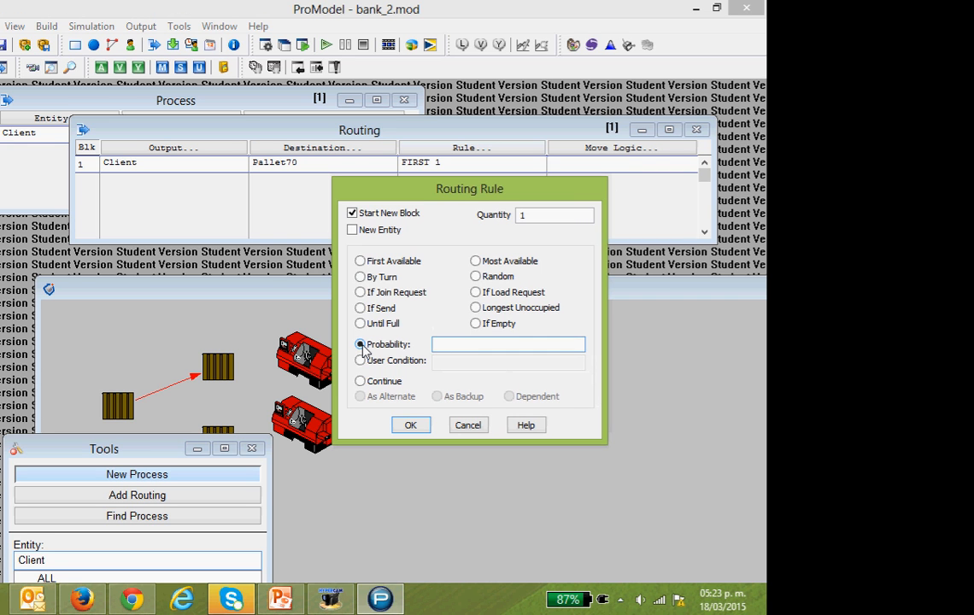
text(0.7)
click(411, 424)
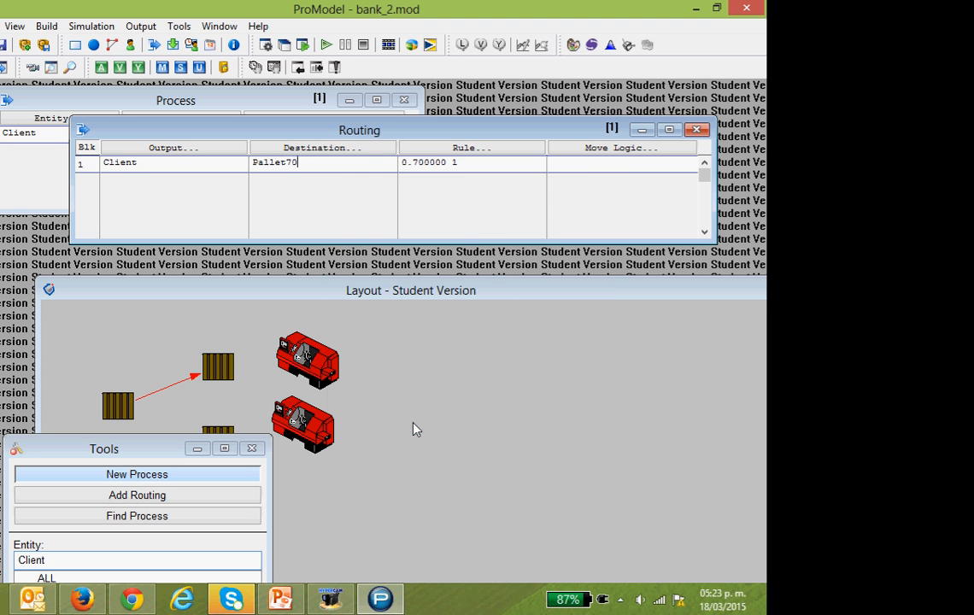
Add a second routing line at Arrive with Client as output and Pallet30 as destination.
click(162, 164)
click(164, 171)
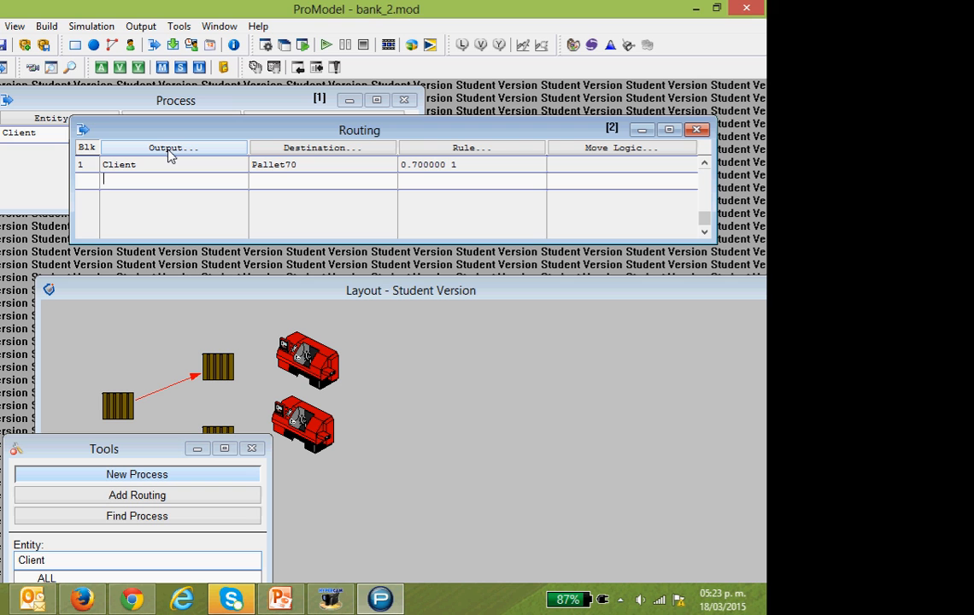
click(170, 154)
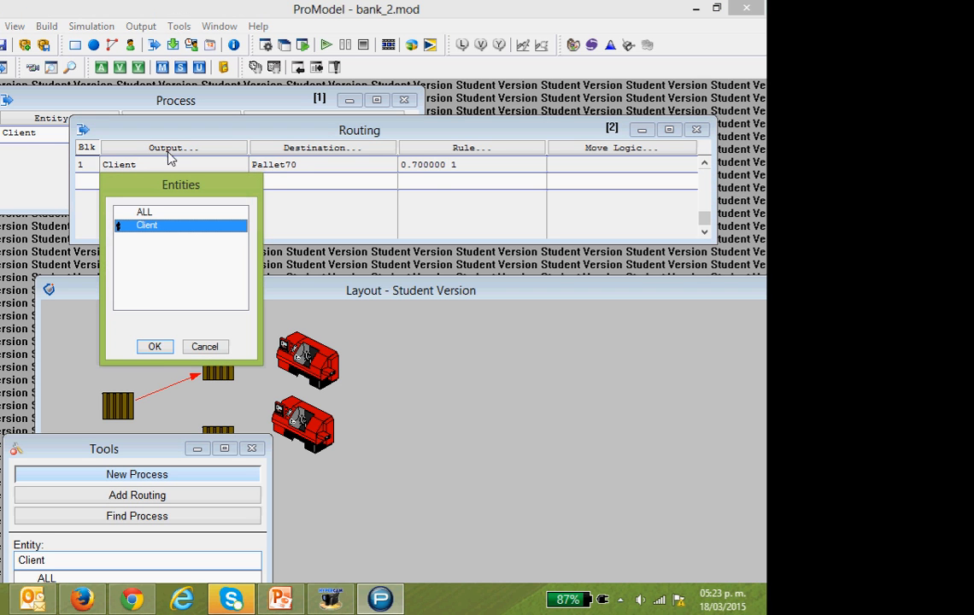
click(154, 347)
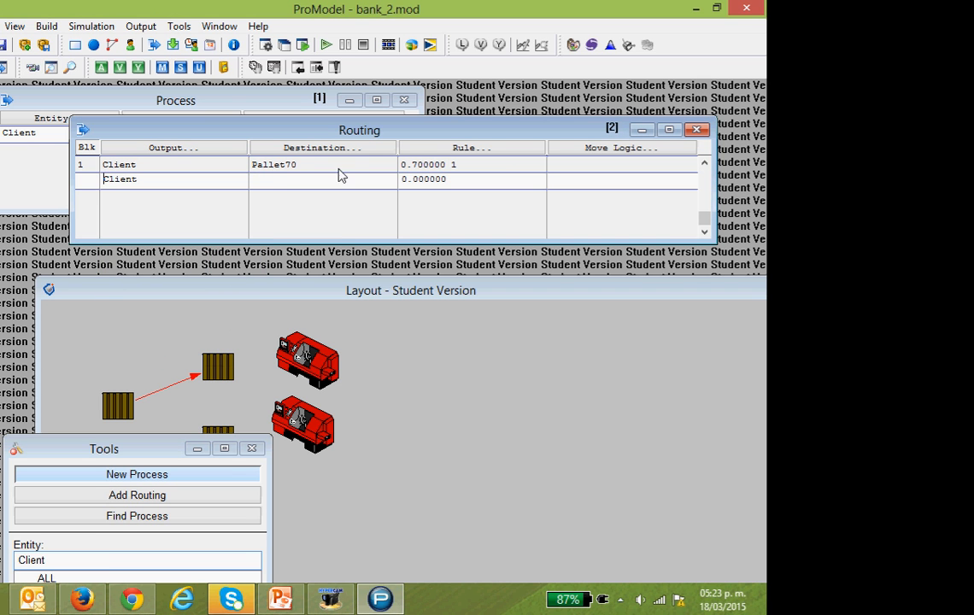
click(344, 149)
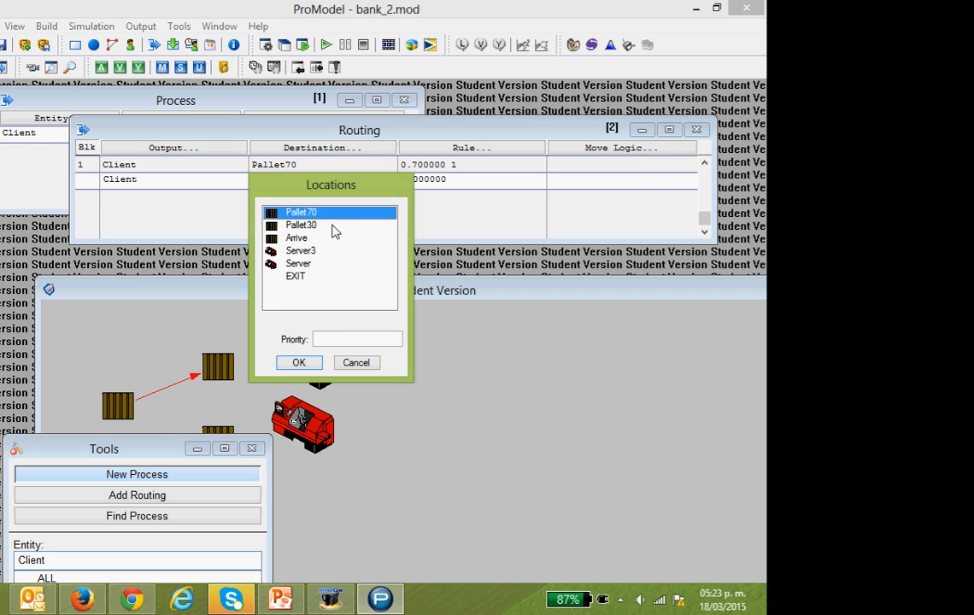
click(334, 226)
click(306, 365)
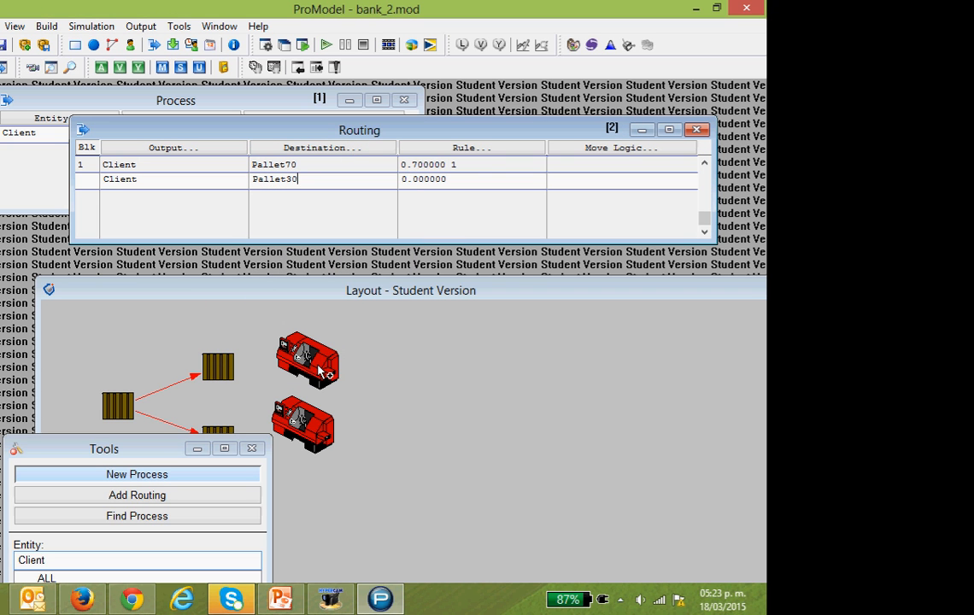
Set the routing rule for the Pallet30 destination to Probability 0.3.
click(479, 150)
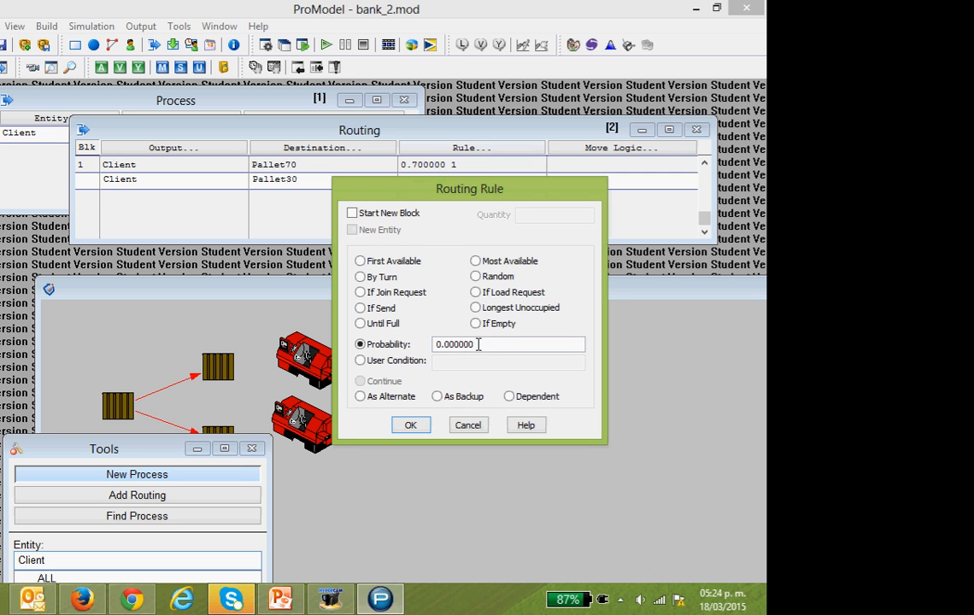
click(478, 345)
key(BackSpace)
key(BackSpace)
key(BackSpace)
key(BackSpace)
key(BackSpace)
key(BackSpace)
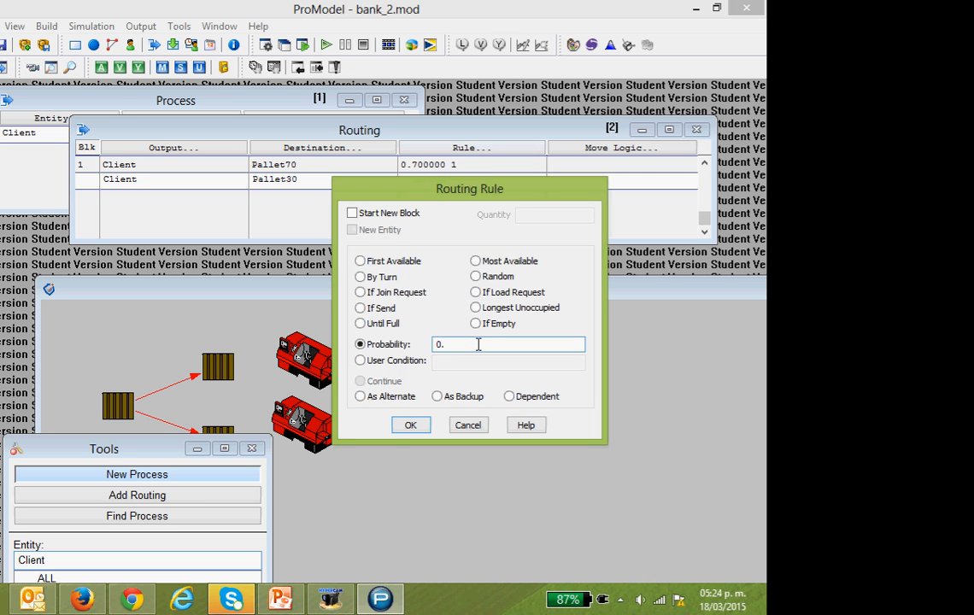
text(3)
click(411, 425)
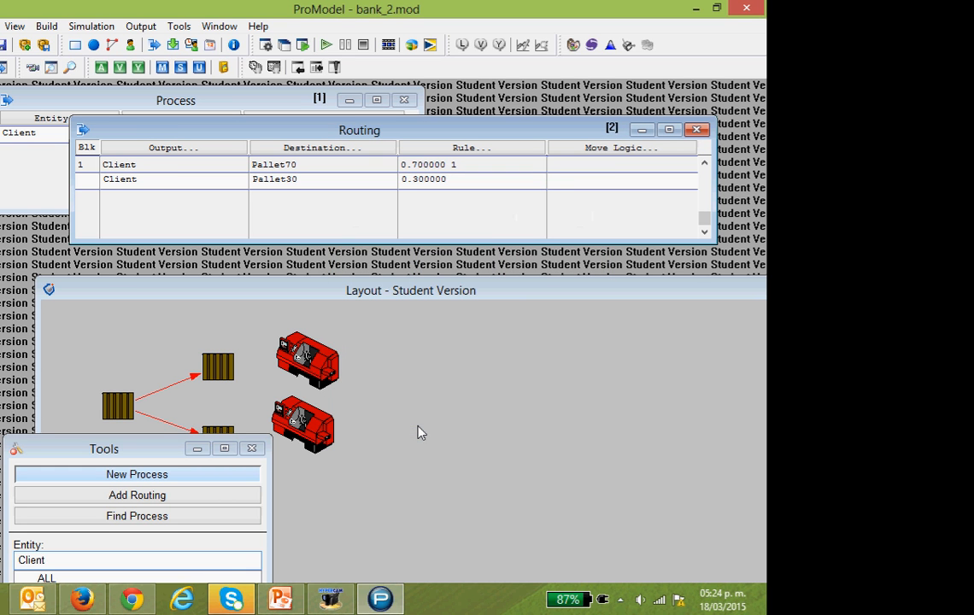
click(158, 167)
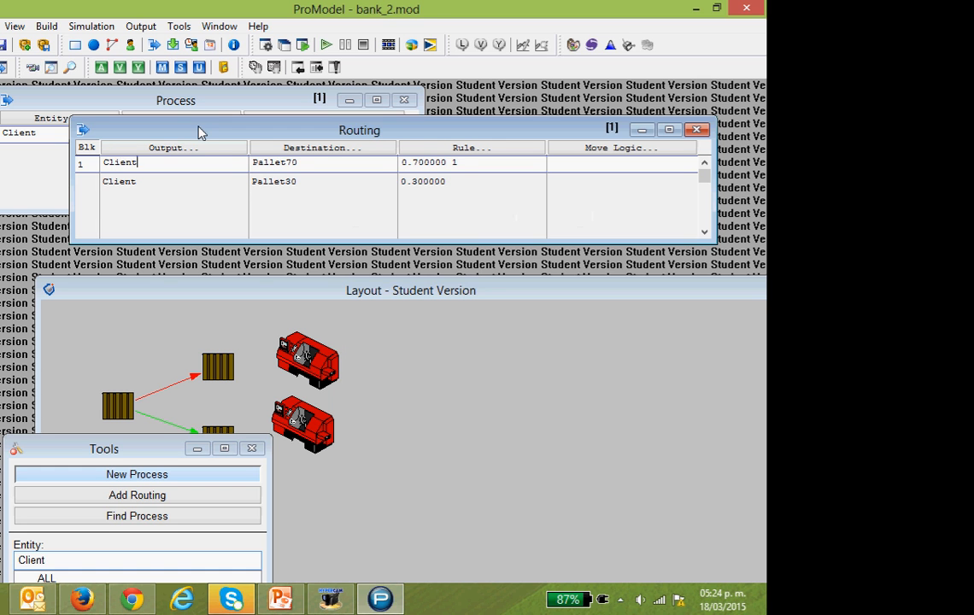
Rearrange the Routing, Tools and Process windows so the pallets in the layout and the process table are uncovered.
drag(201, 132, 190, 167)
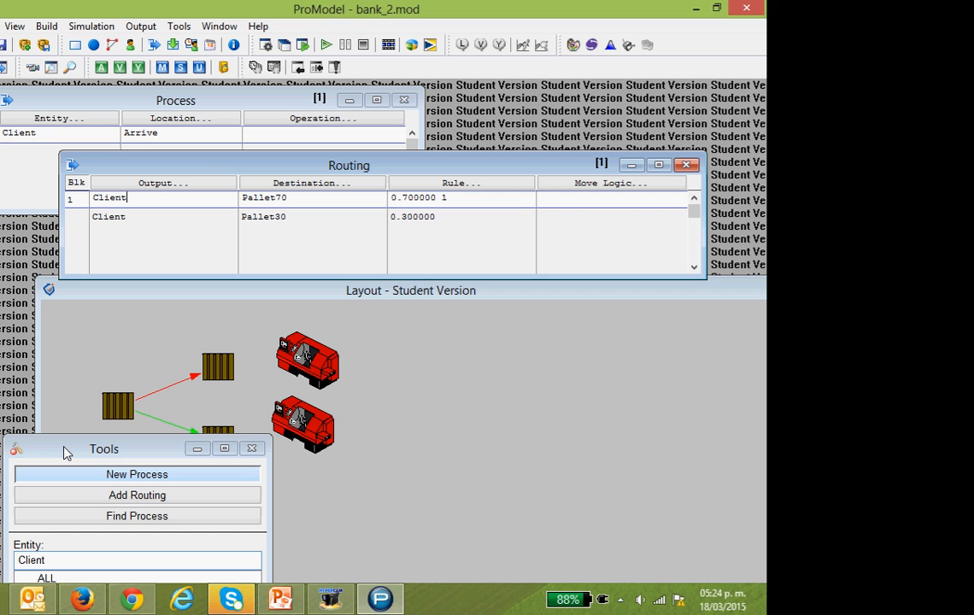
drag(63, 452, 530, 382)
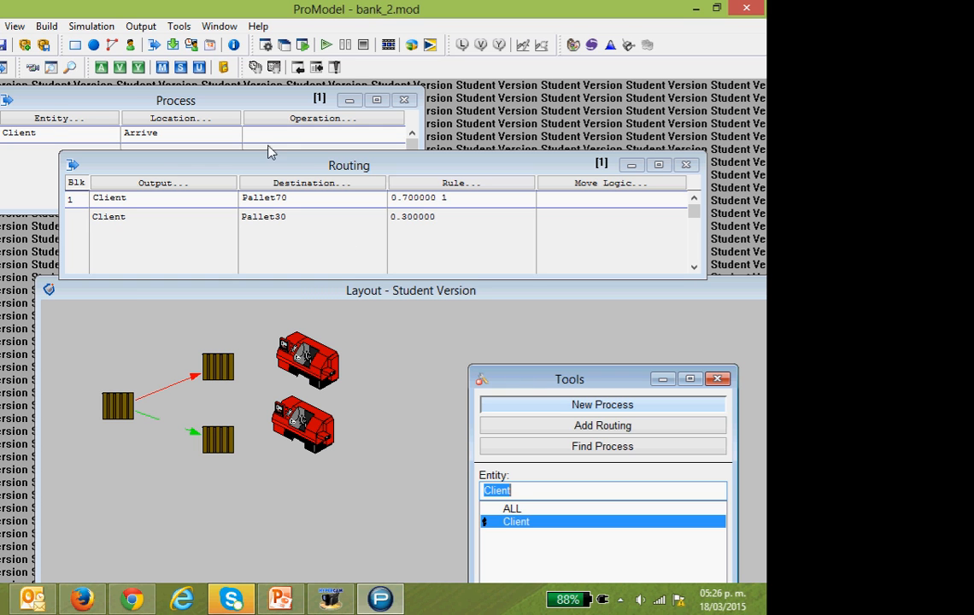
click(62, 104)
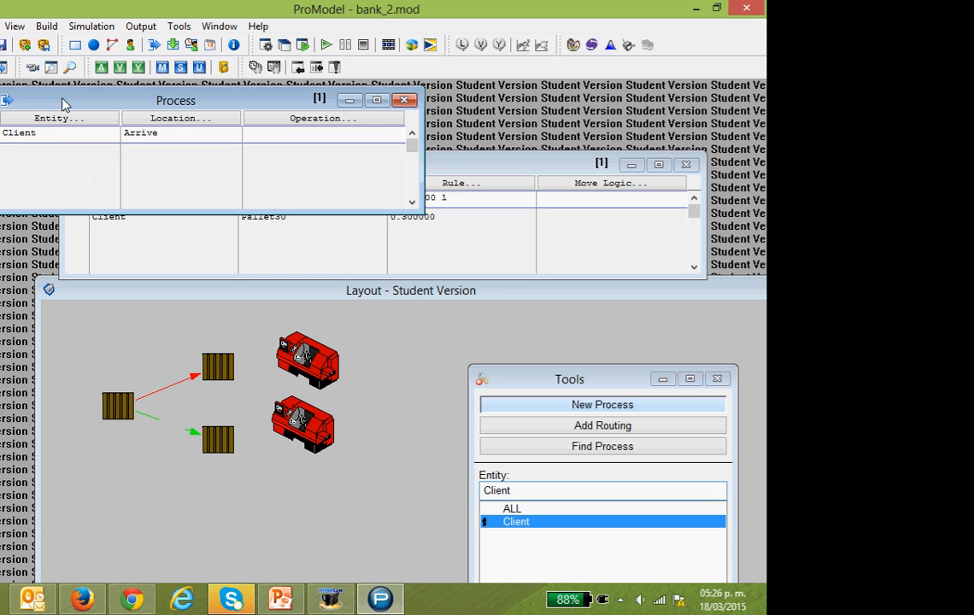
drag(53, 94, 73, 89)
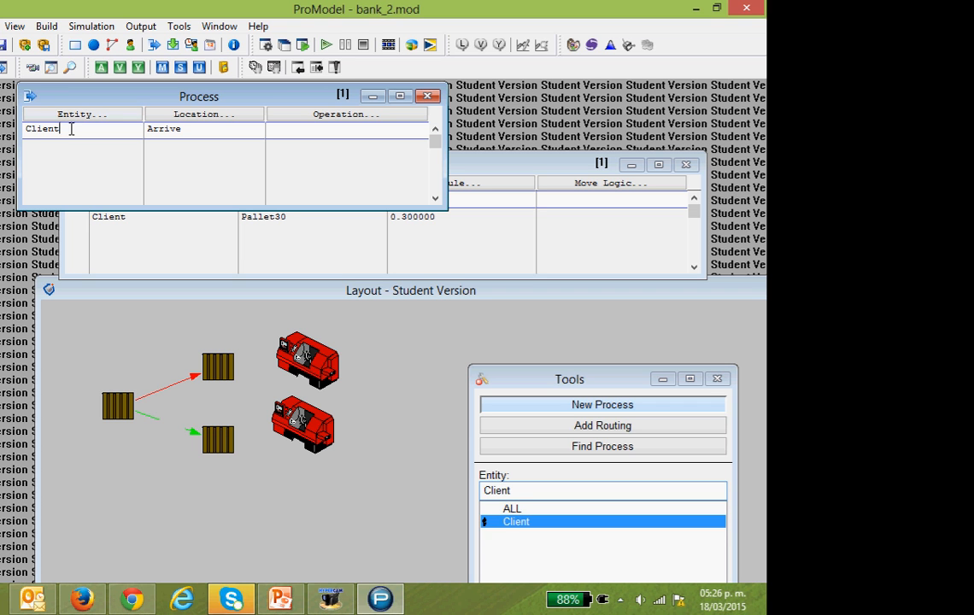
Add a second process record for the Client entity at the Pallet70 location.
key(Return)
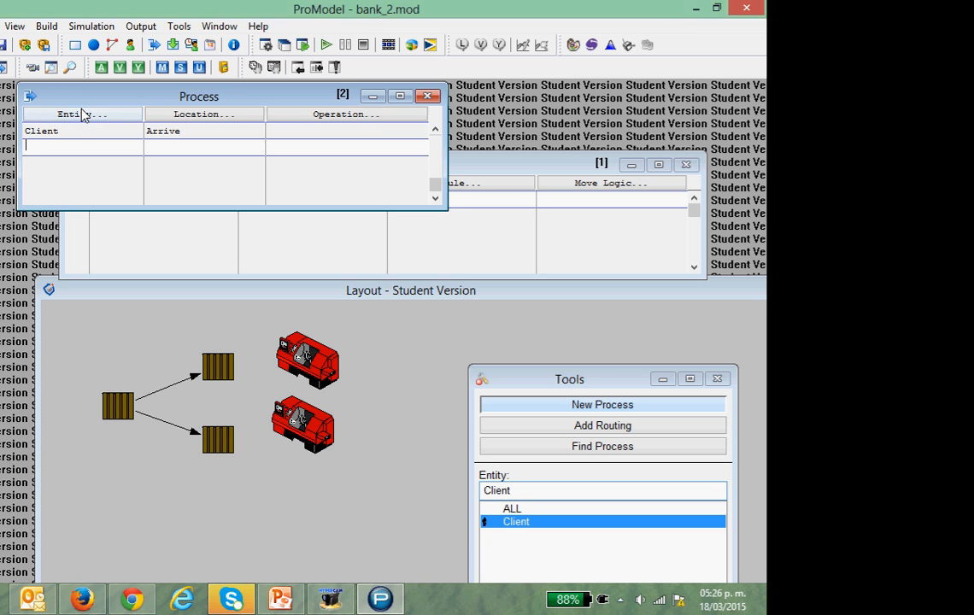
click(91, 113)
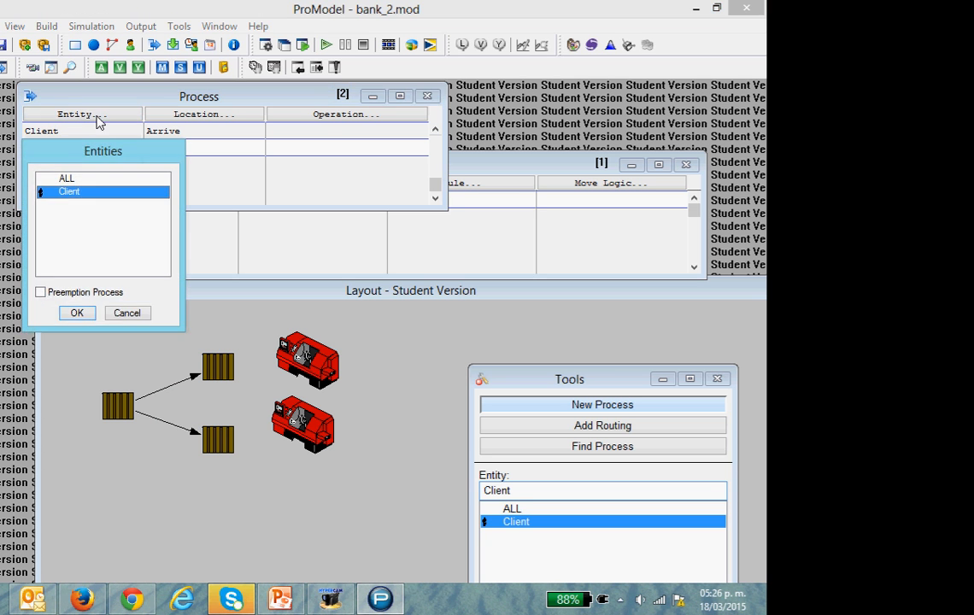
click(76, 313)
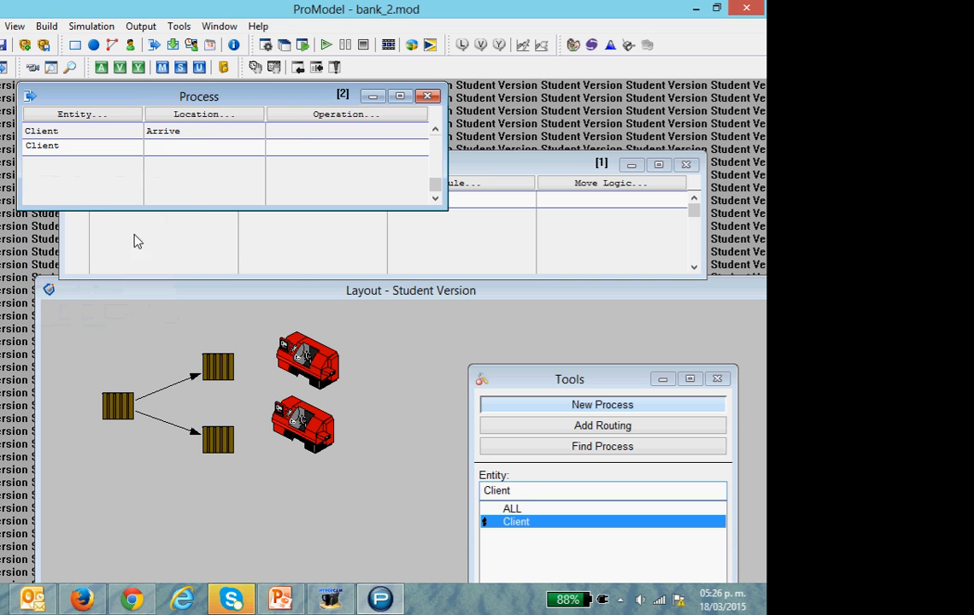
click(212, 118)
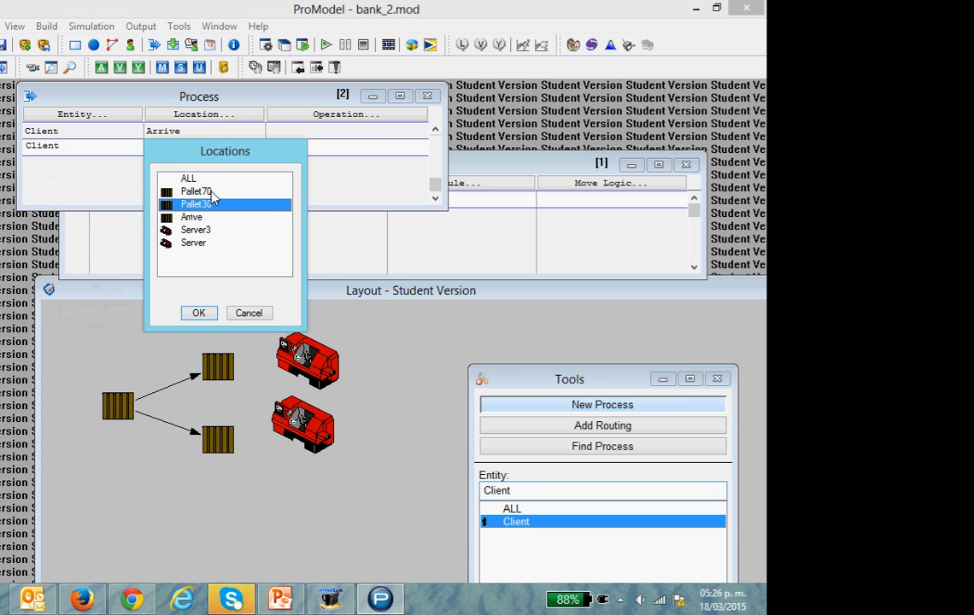
click(193, 190)
click(201, 313)
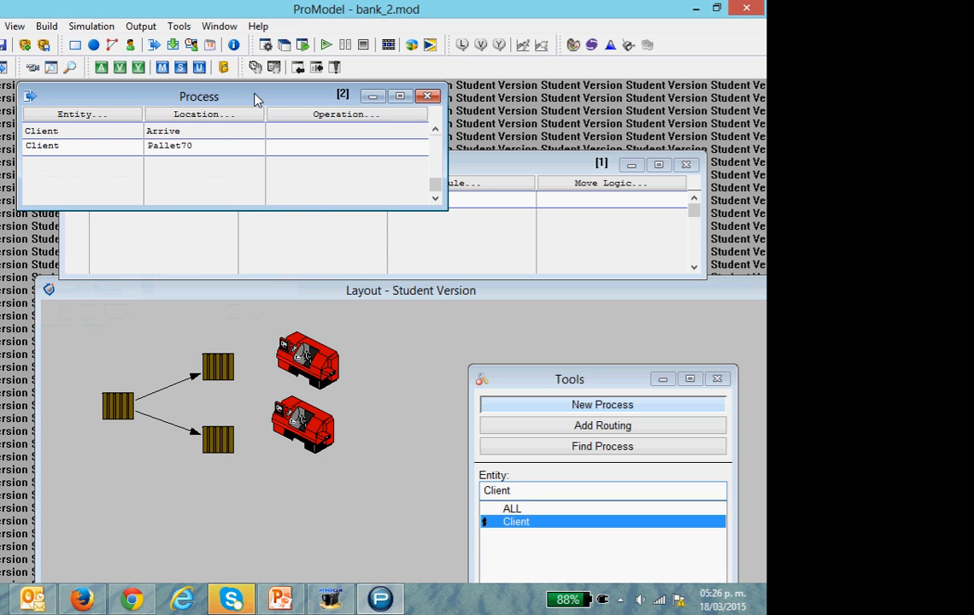
drag(254, 93, 254, 93)
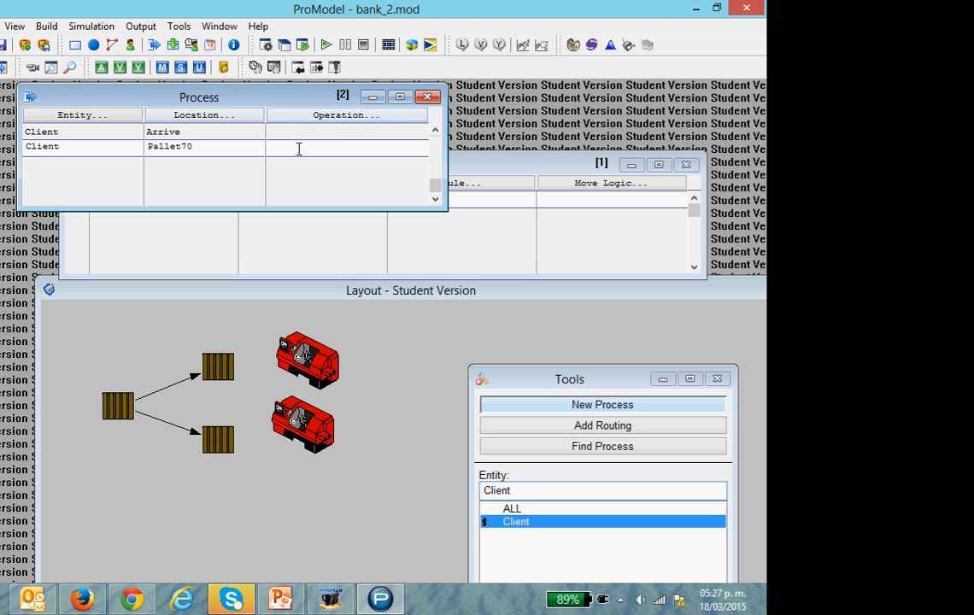
Route Client from Pallet70 to Server3, with the First Available rule and quantity 1.
click(495, 170)
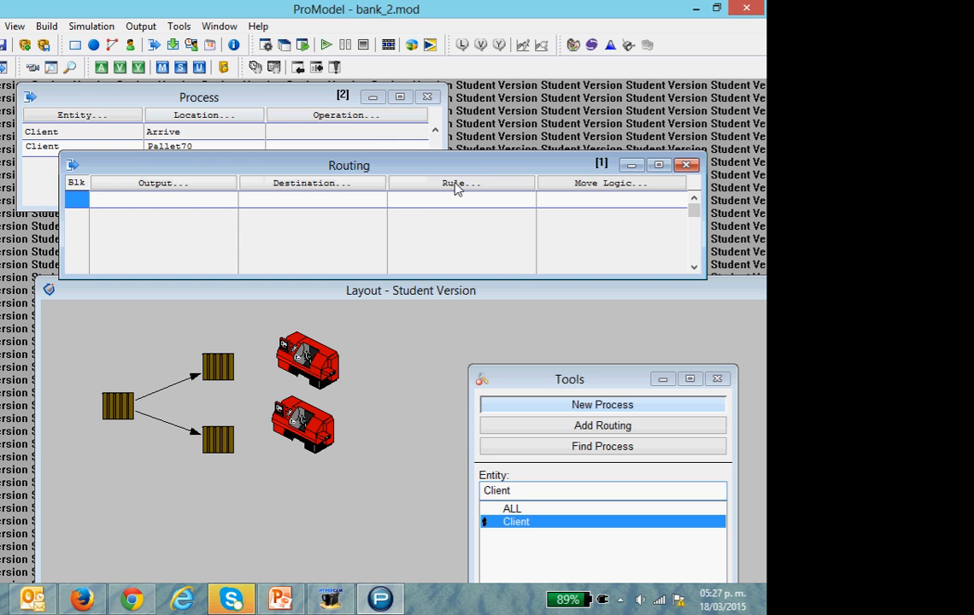
click(176, 187)
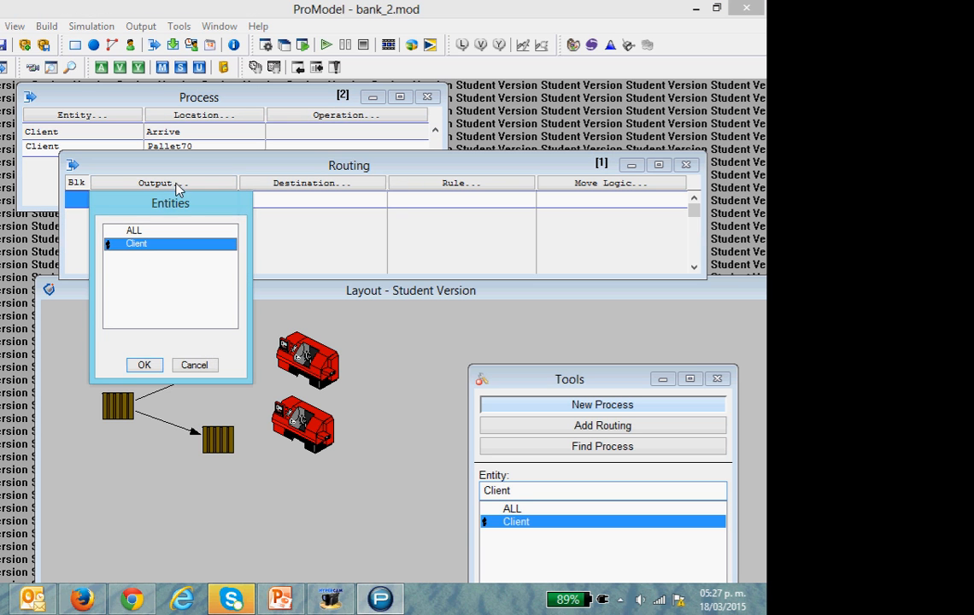
click(141, 367)
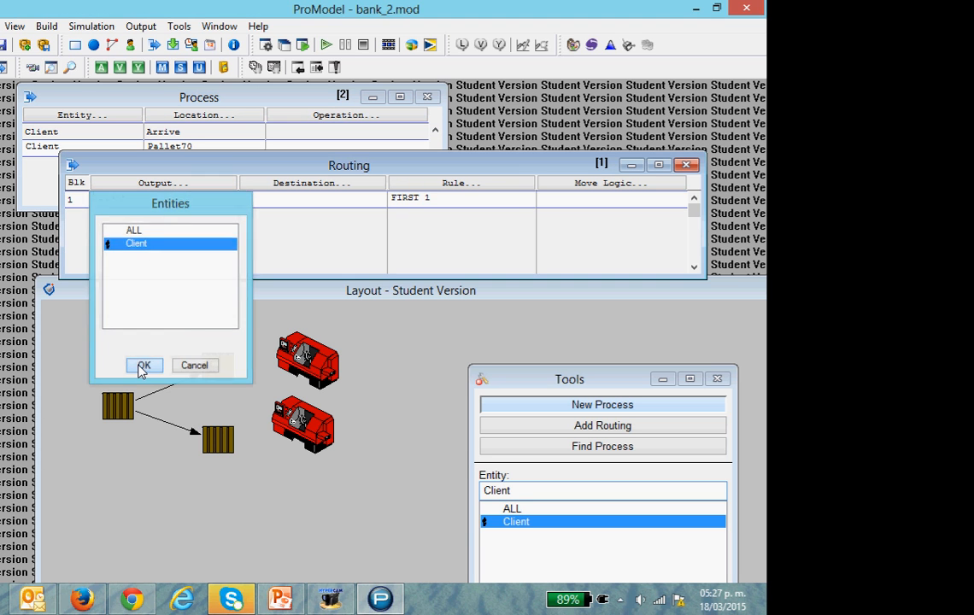
click(285, 184)
click(301, 270)
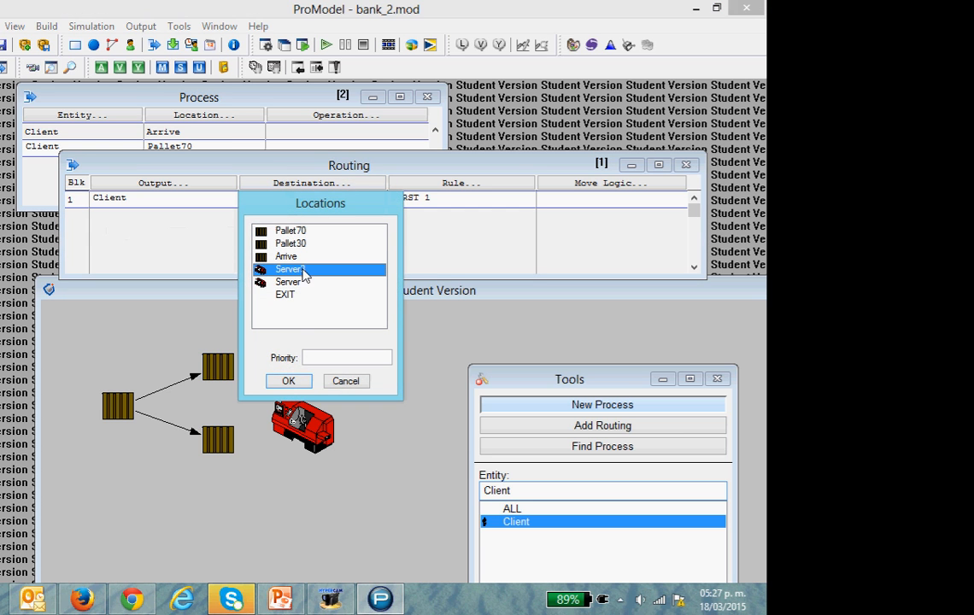
click(288, 382)
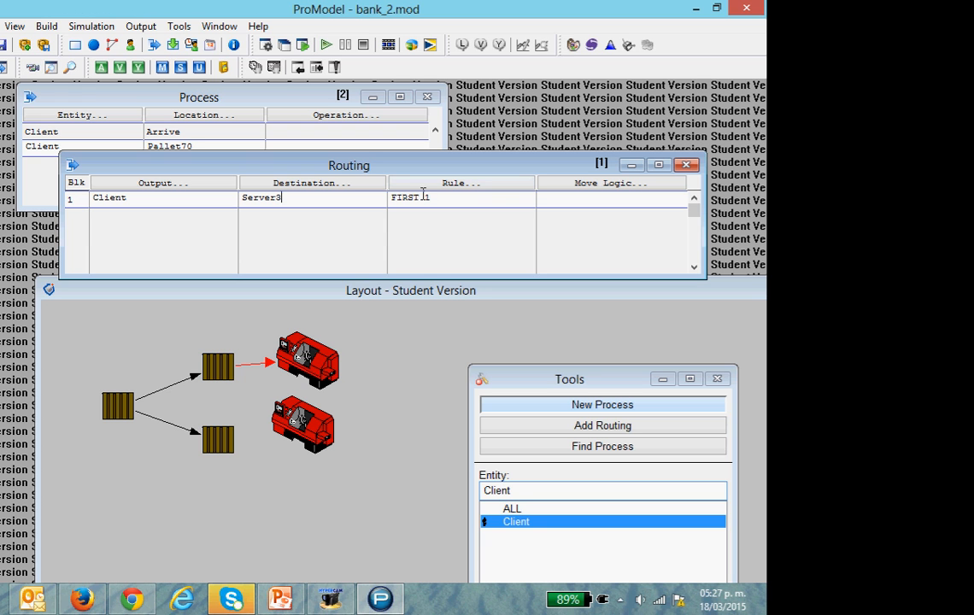
click(459, 186)
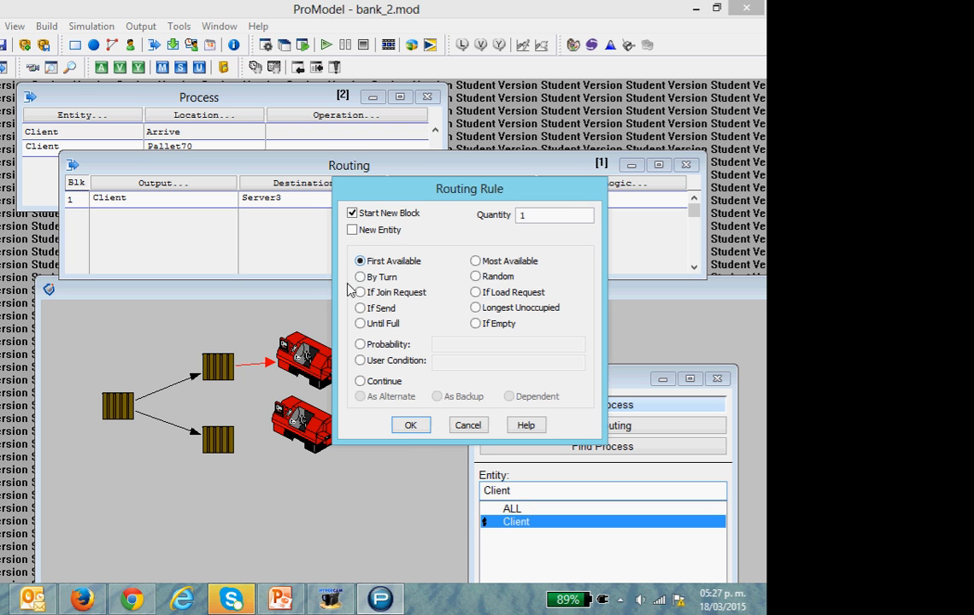
click(412, 426)
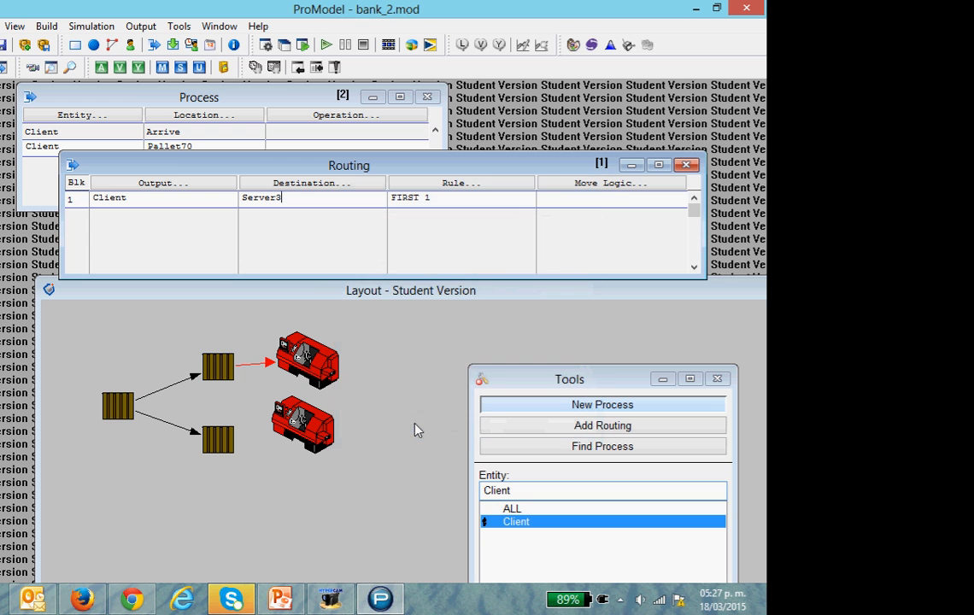
Add a third process record for the Client entity at the Pallet30 location.
drag(169, 165, 162, 182)
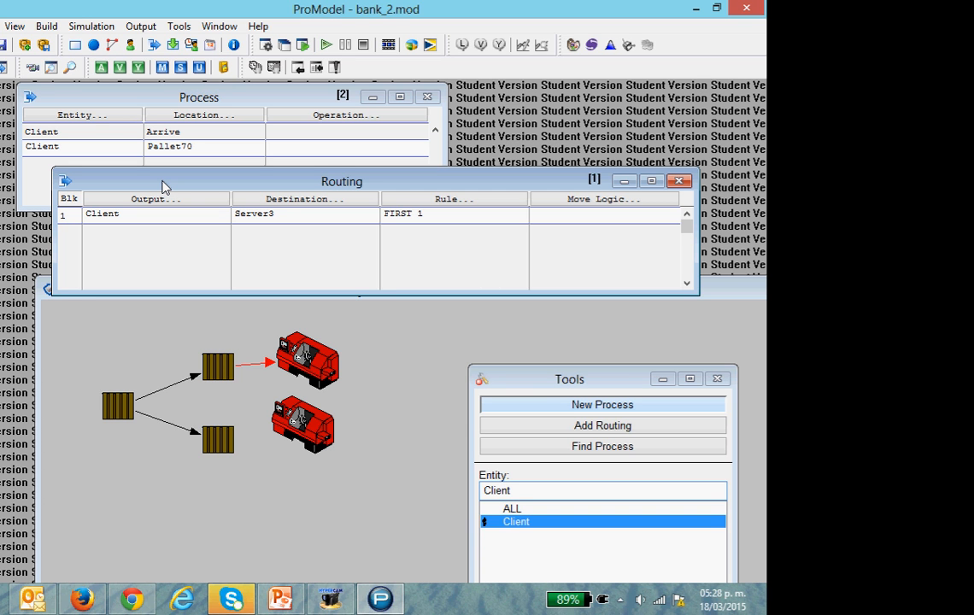
click(88, 150)
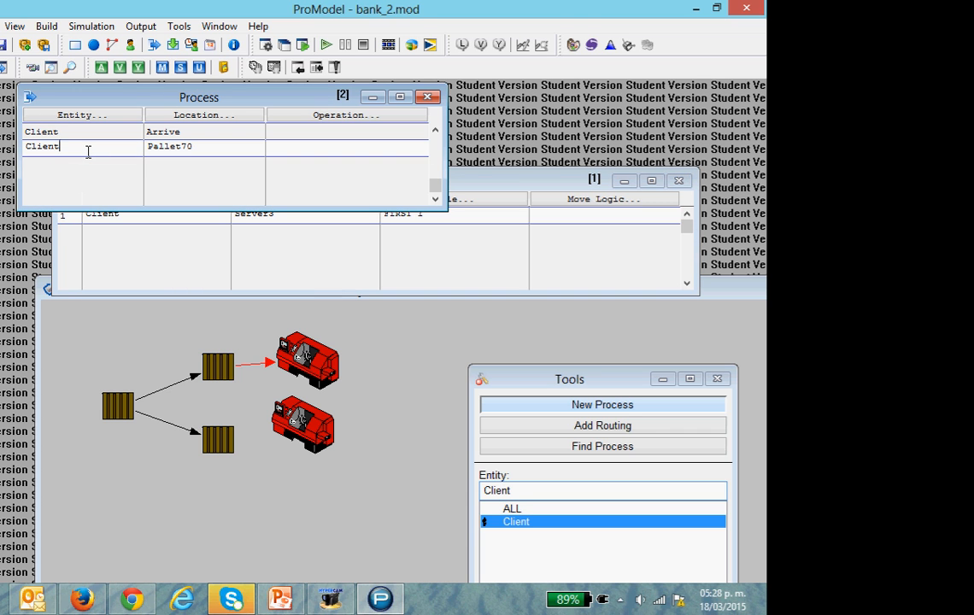
click(89, 158)
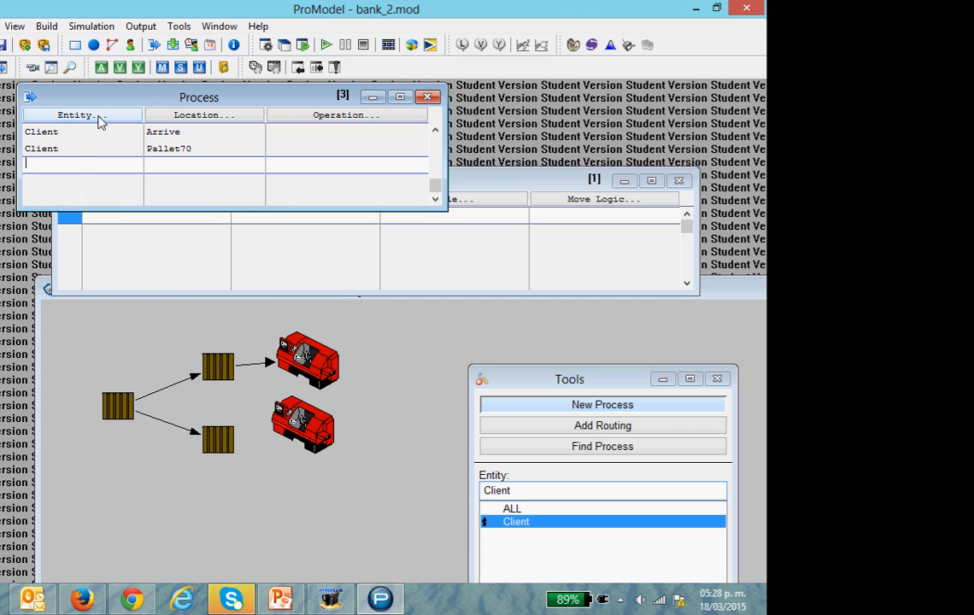
click(97, 117)
click(82, 338)
click(177, 120)
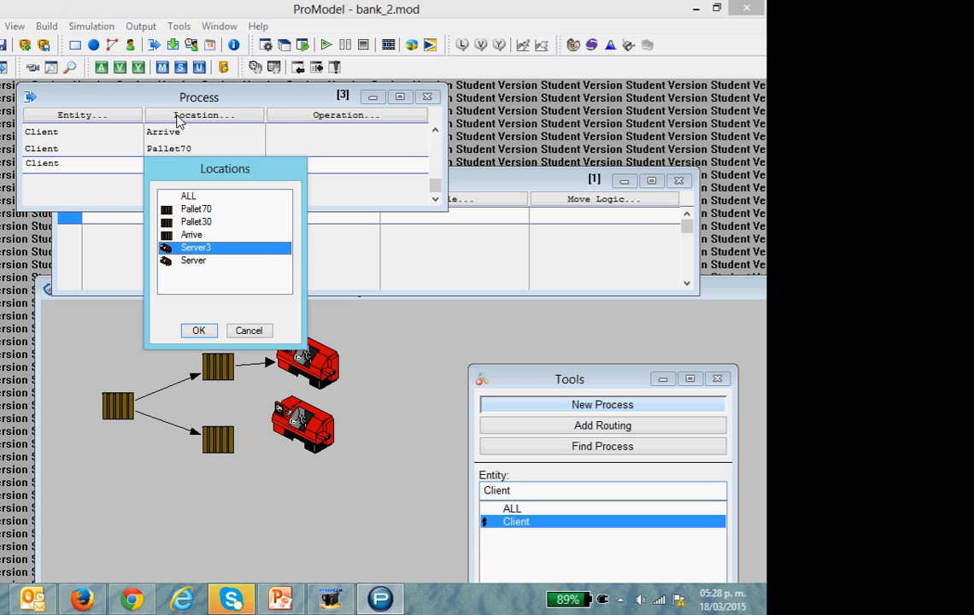
click(203, 223)
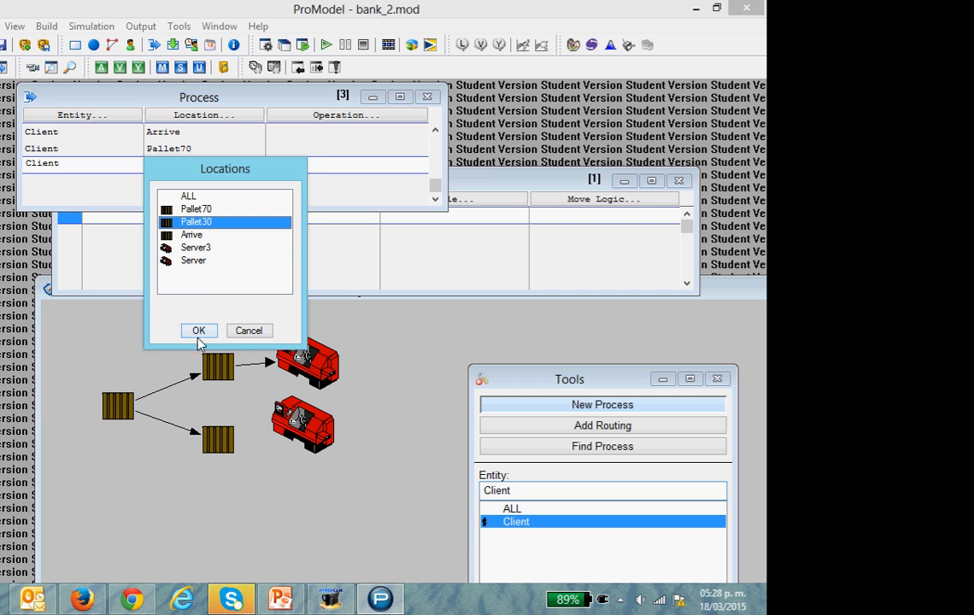
click(203, 336)
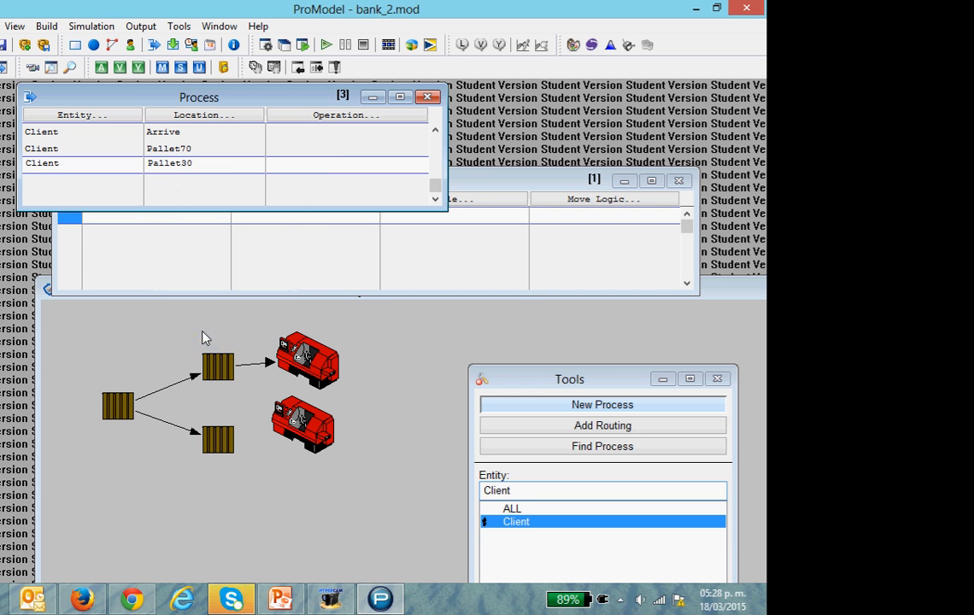
Route Client from Pallet30 to Server, with the First Available rule and quantity 1.
click(483, 182)
click(177, 199)
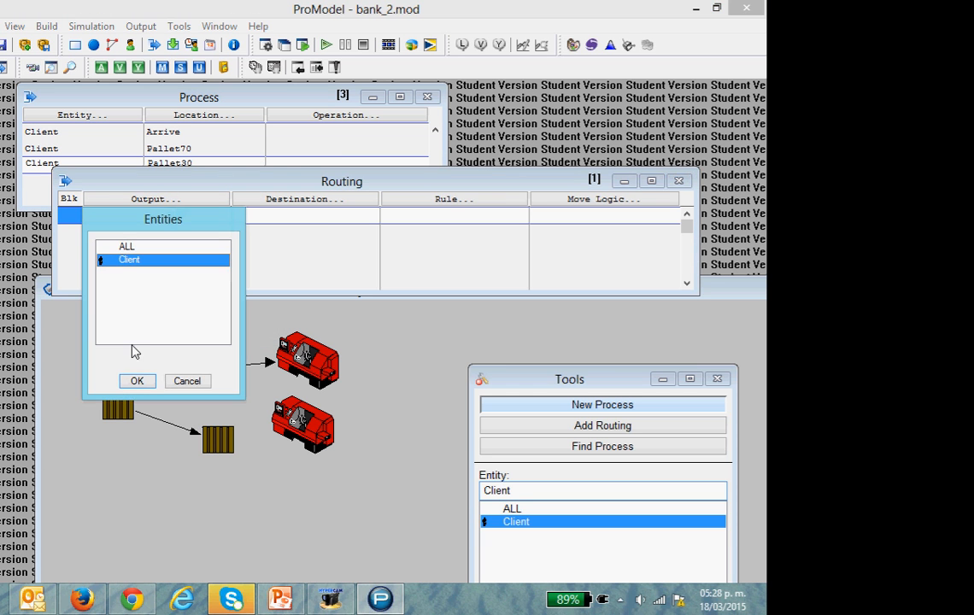
click(137, 381)
click(309, 199)
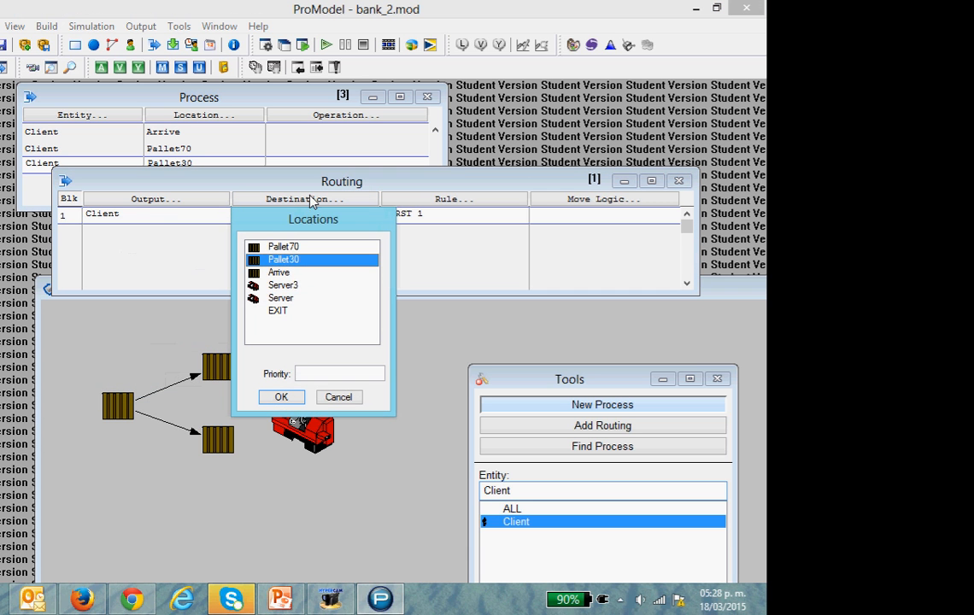
click(285, 298)
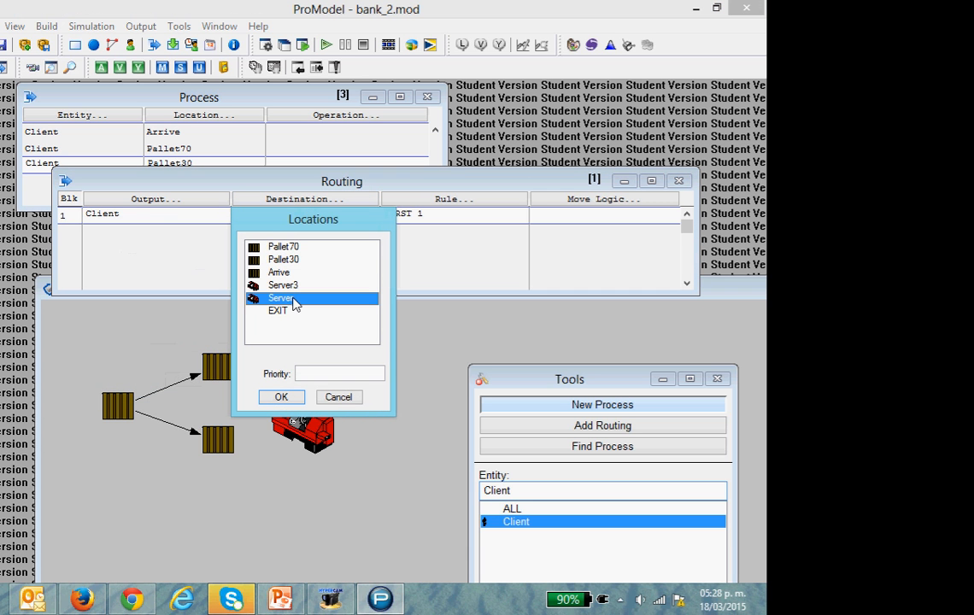
click(278, 398)
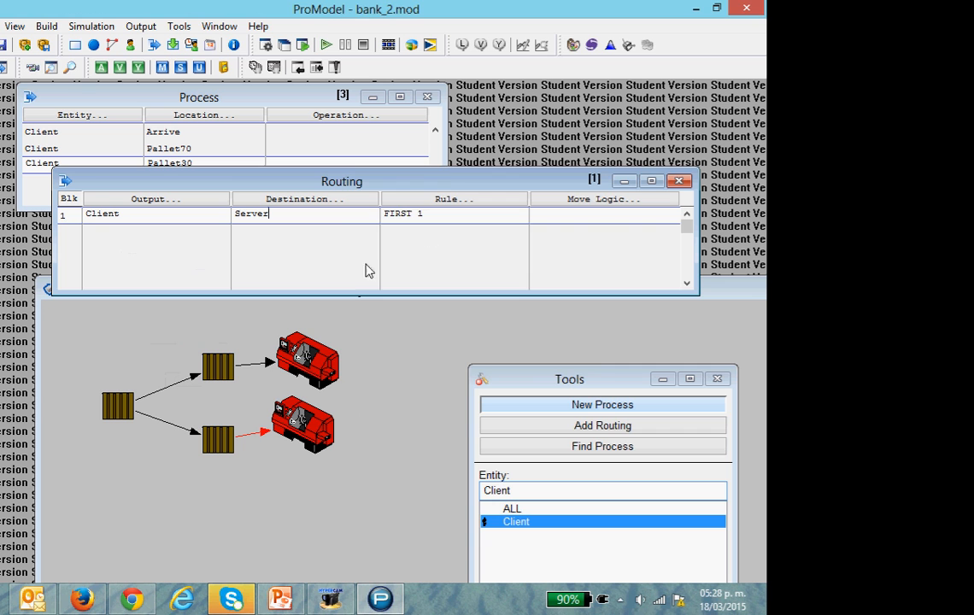
click(453, 200)
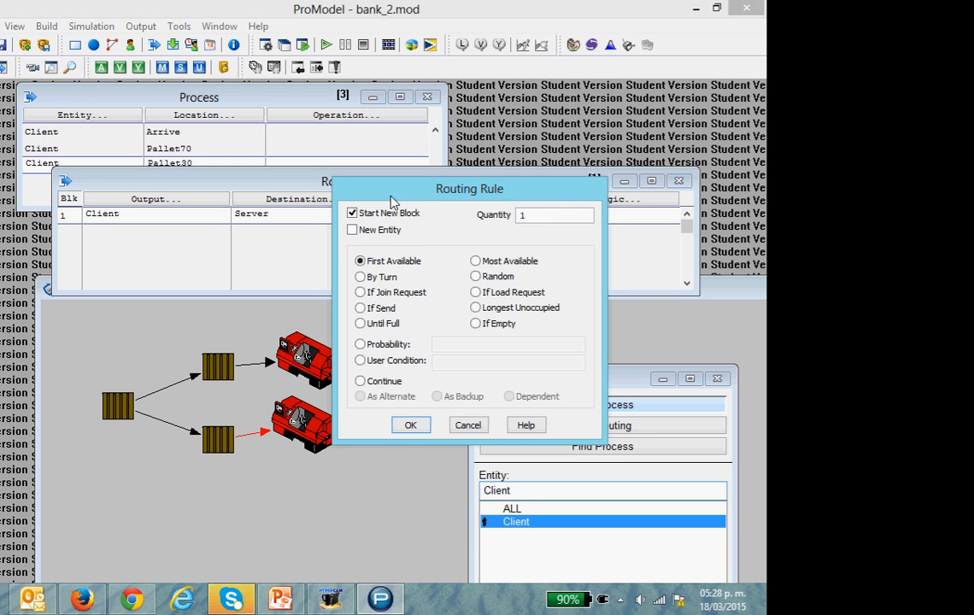
drag(400, 190, 396, 215)
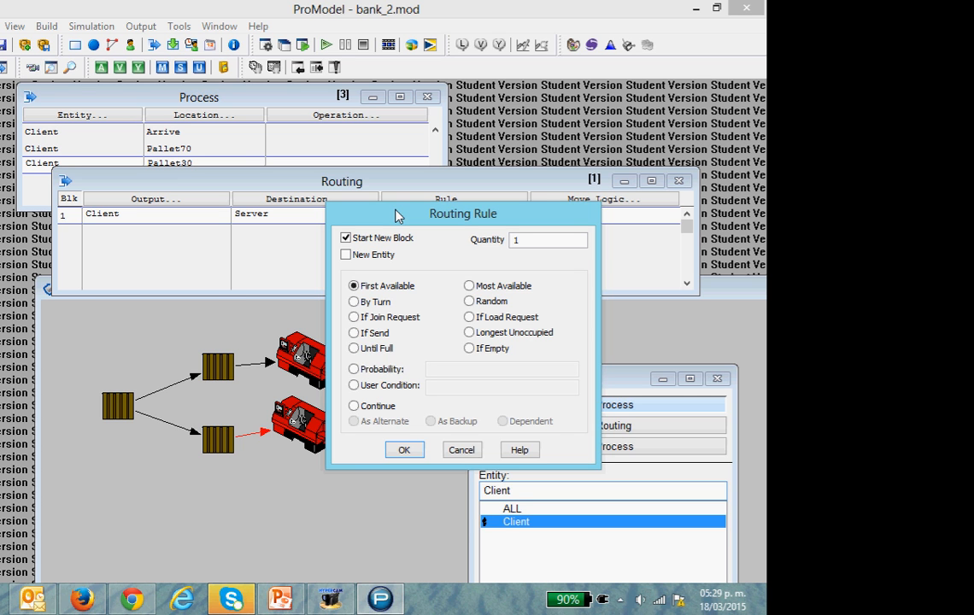
click(414, 450)
Add a fourth process record for the Client entity at the Server3 location.
drag(255, 183, 253, 201)
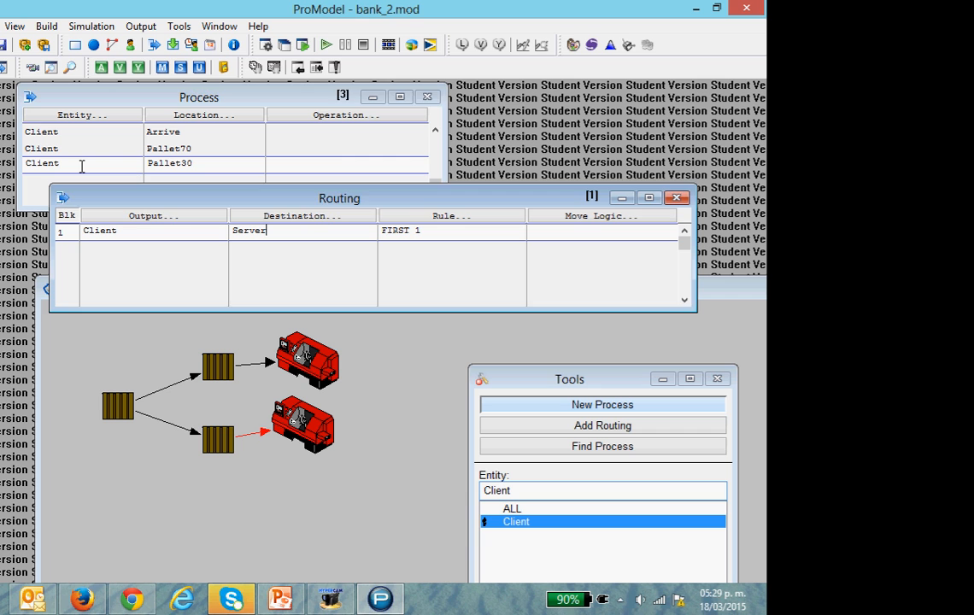
click(82, 165)
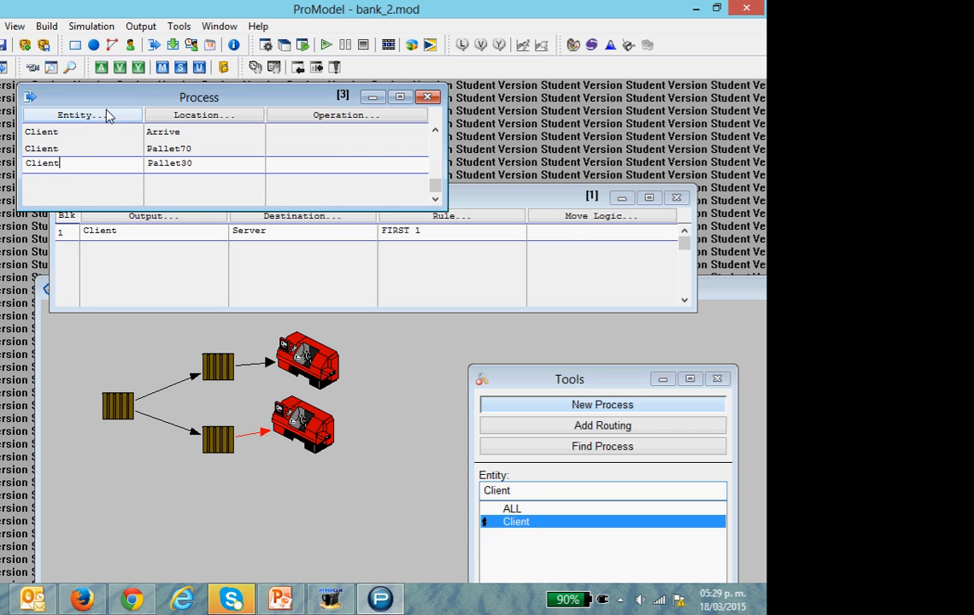
key(Return)
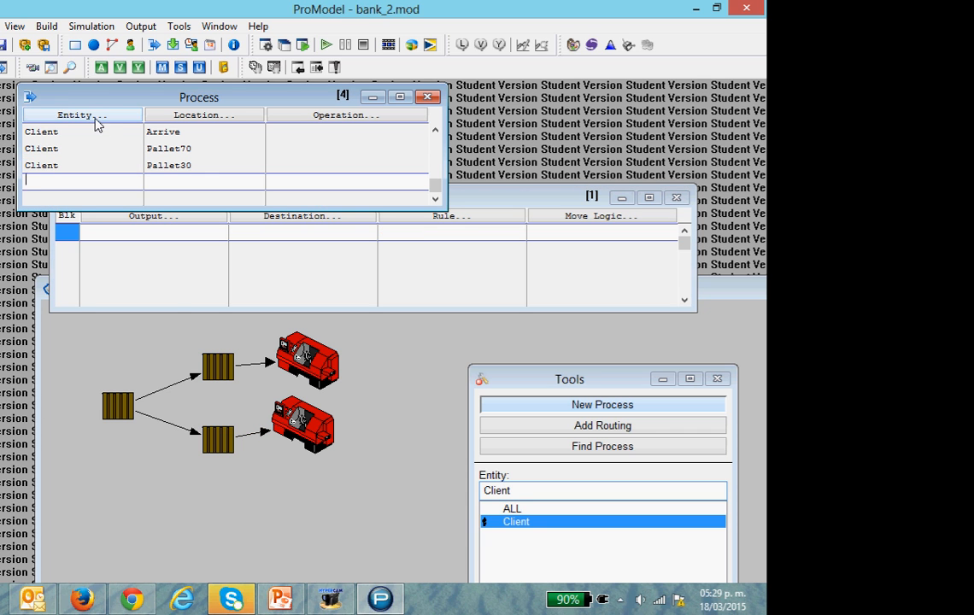
click(88, 113)
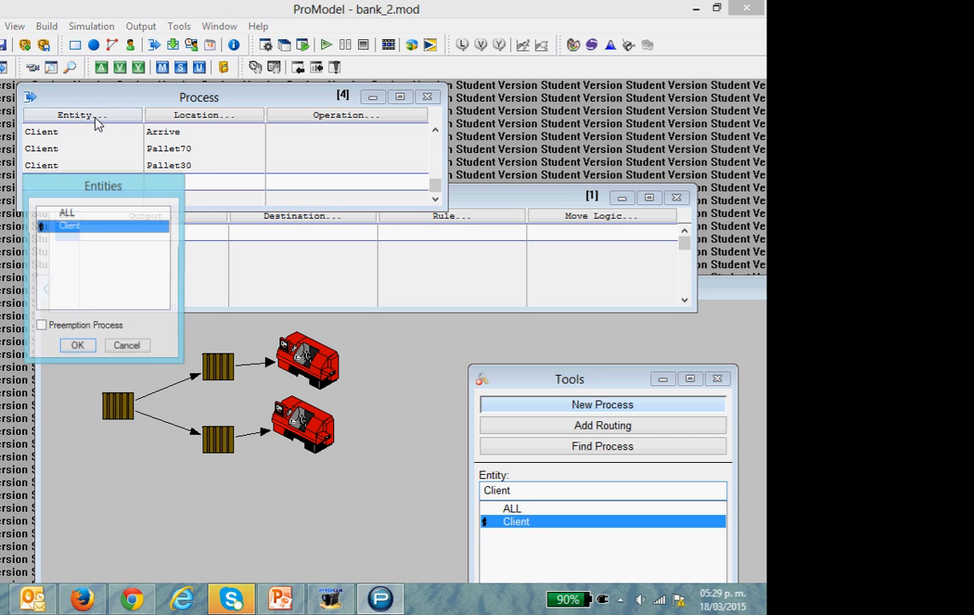
click(78, 346)
click(212, 116)
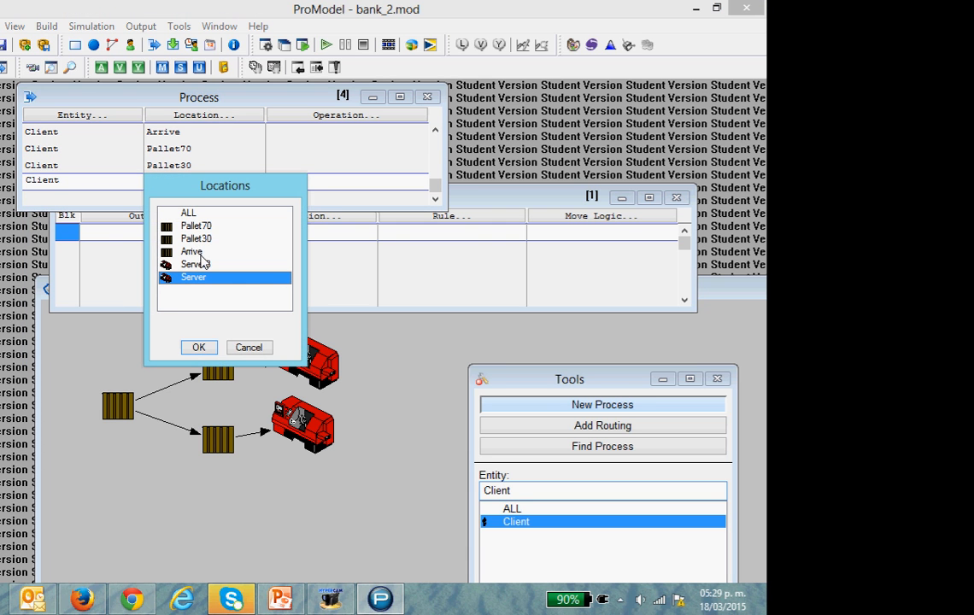
click(196, 265)
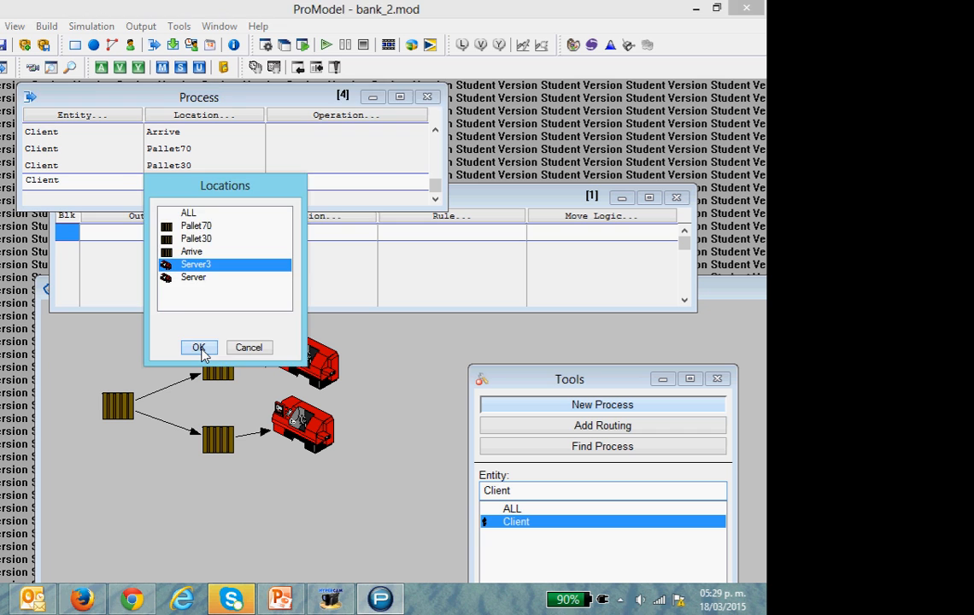
click(198, 347)
Set the Server3 operation to "wait u(3,1) min", checking the service time on the PowerPoint bank slide, and compile the logic.
click(285, 180)
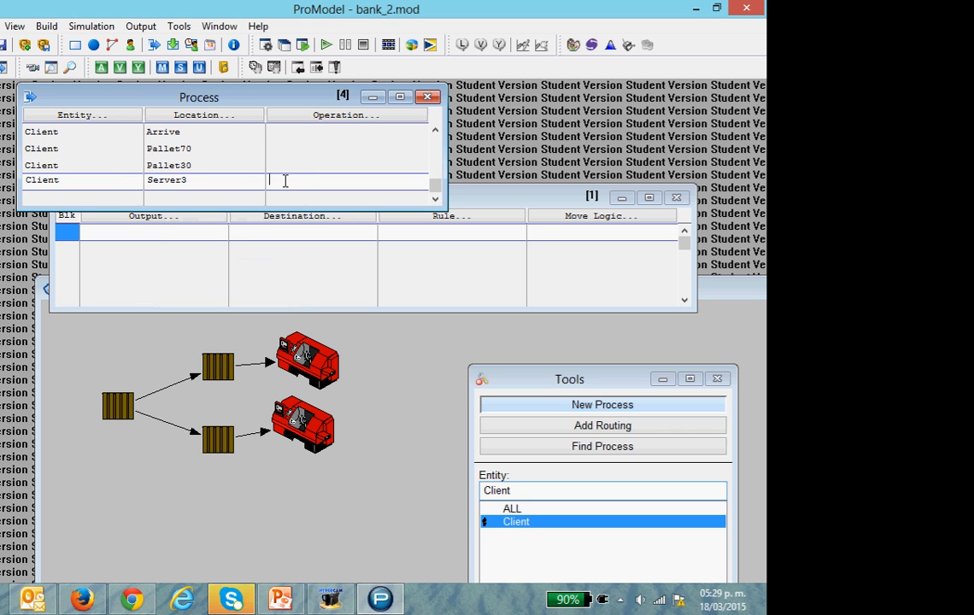
click(359, 120)
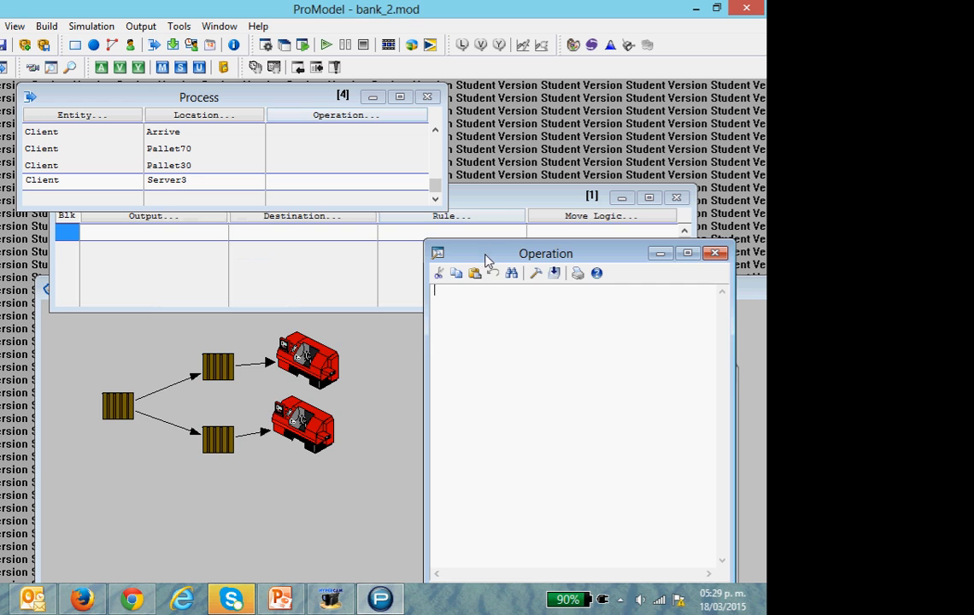
drag(492, 255, 160, 206)
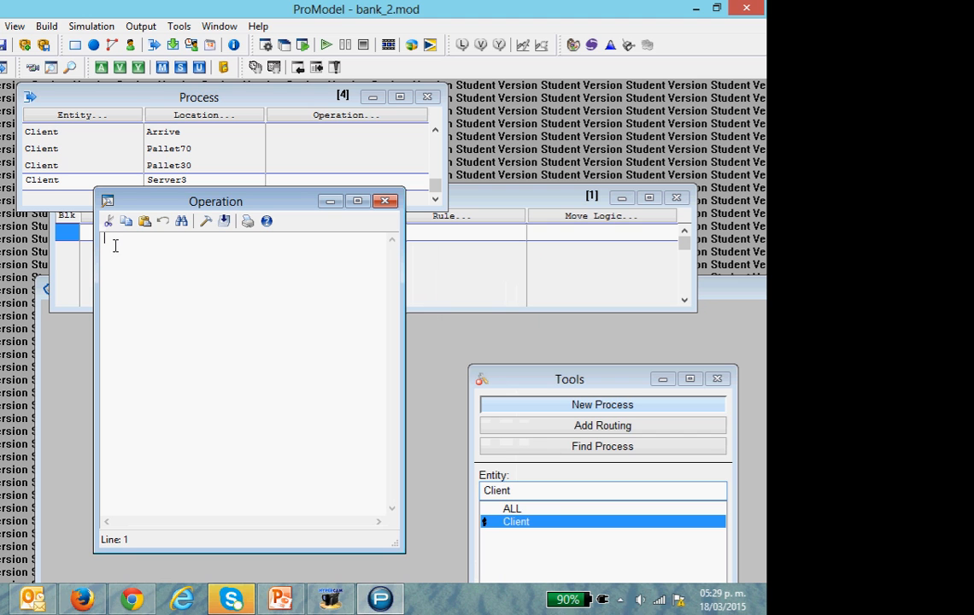
text(wait)
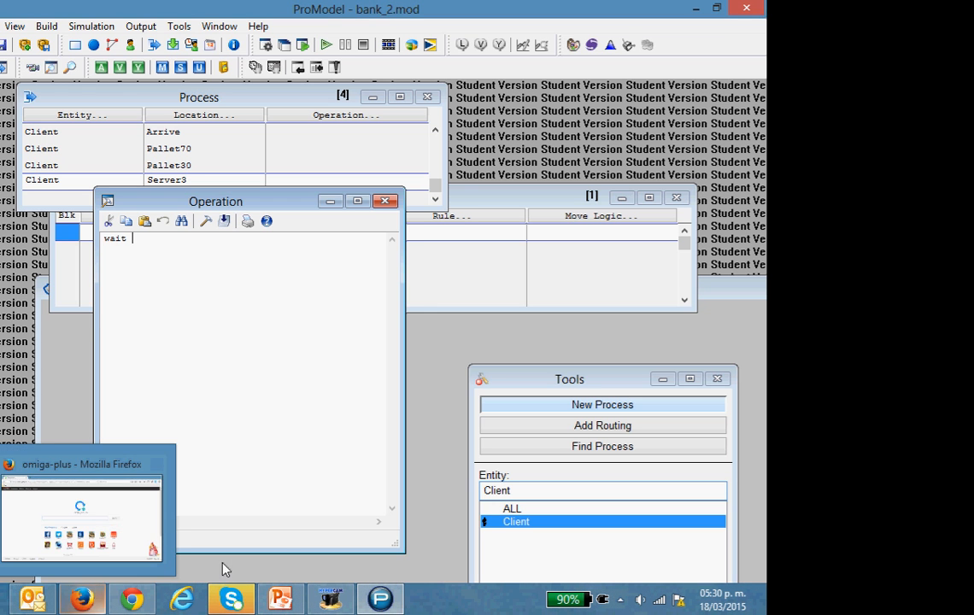
click(281, 601)
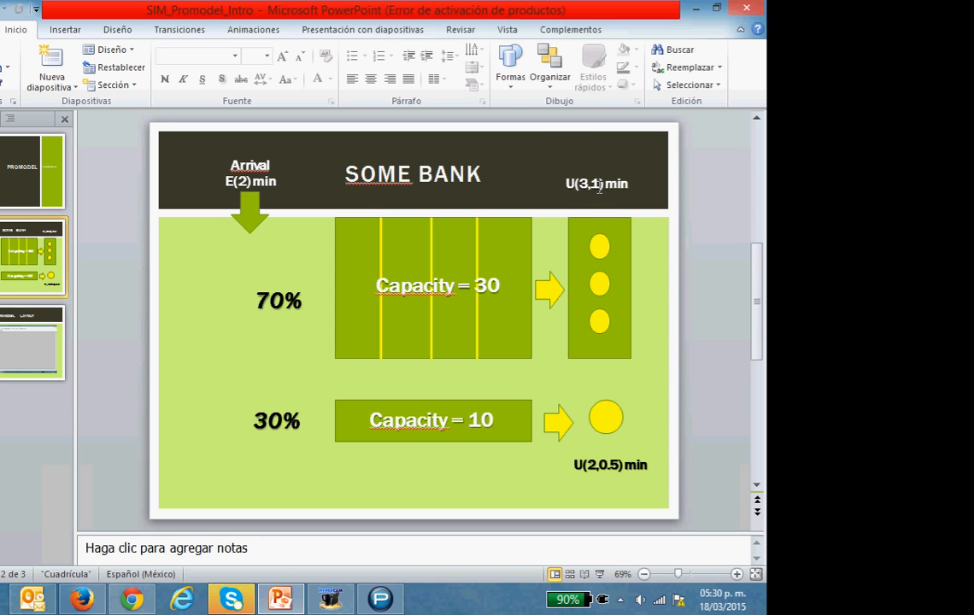
click(697, 9)
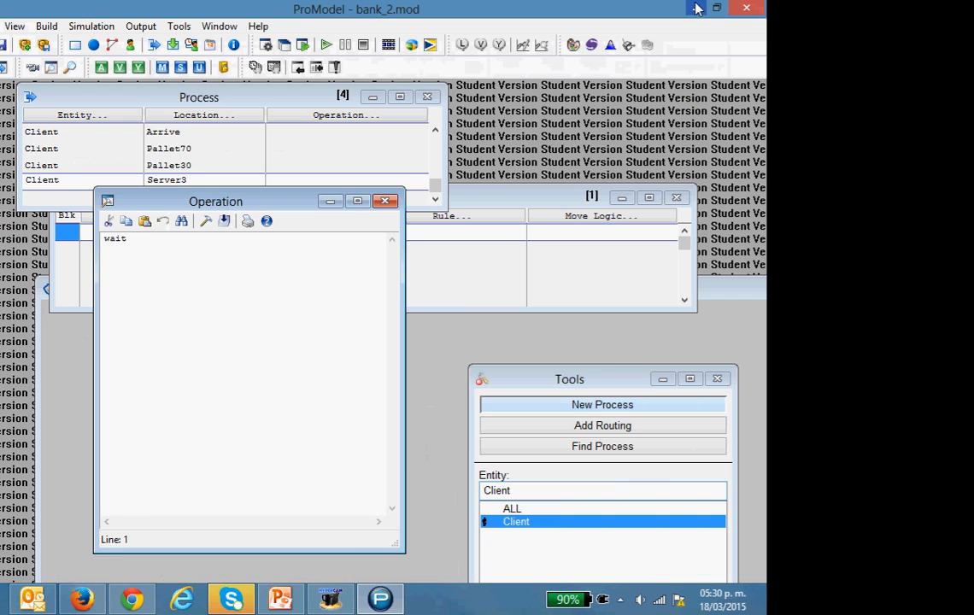
click(153, 239)
text(u(3,)
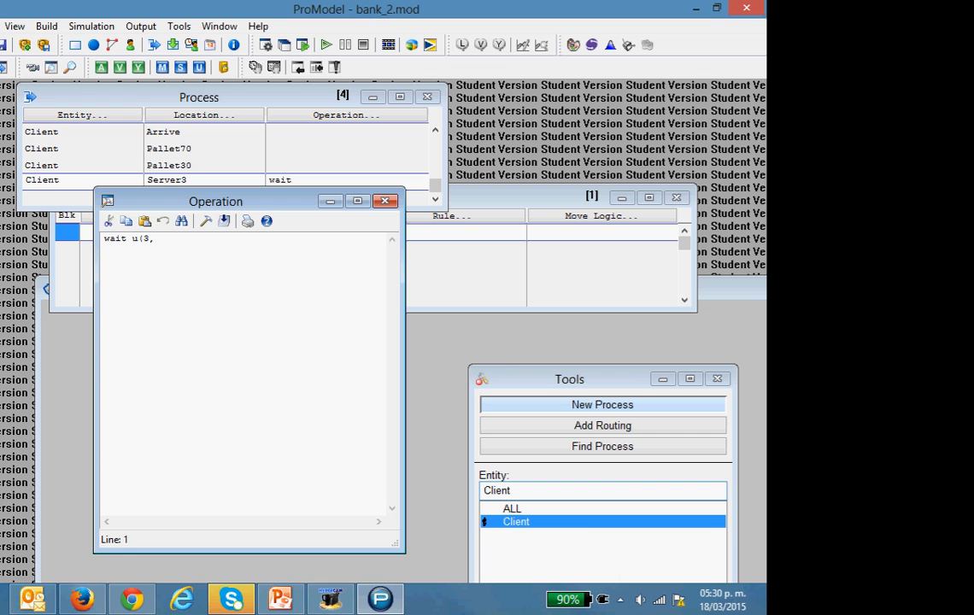
text(1) min)
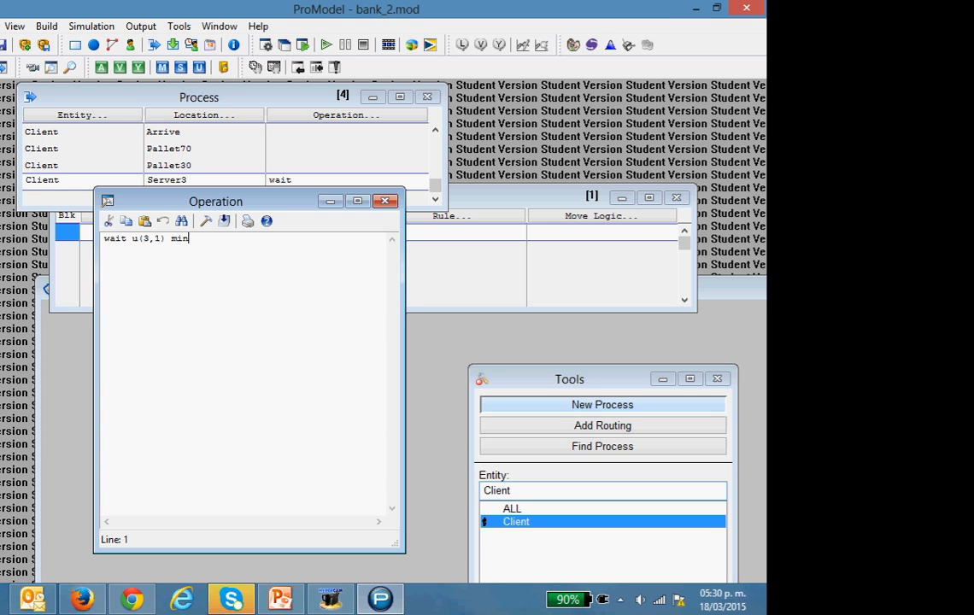
click(225, 228)
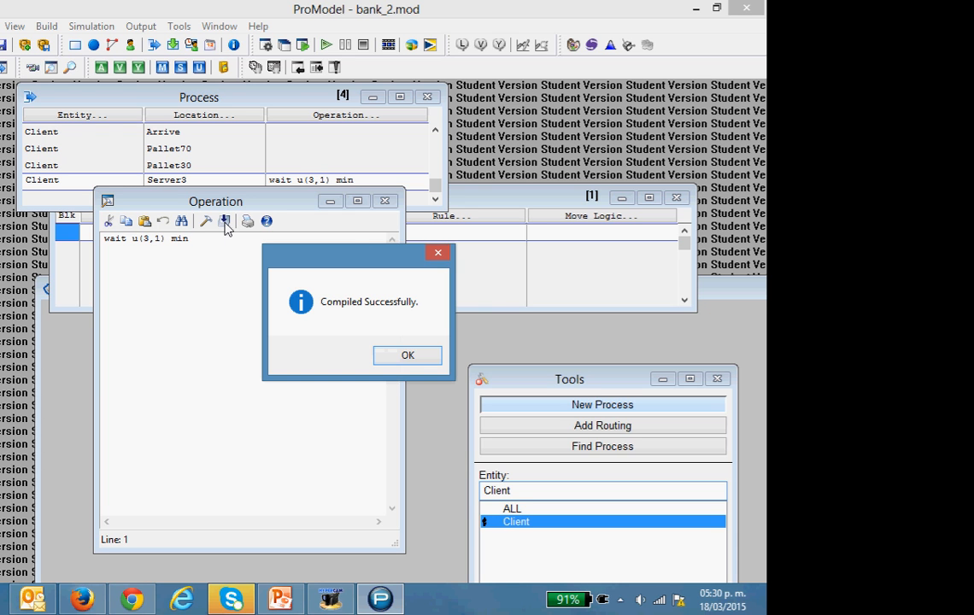
click(408, 356)
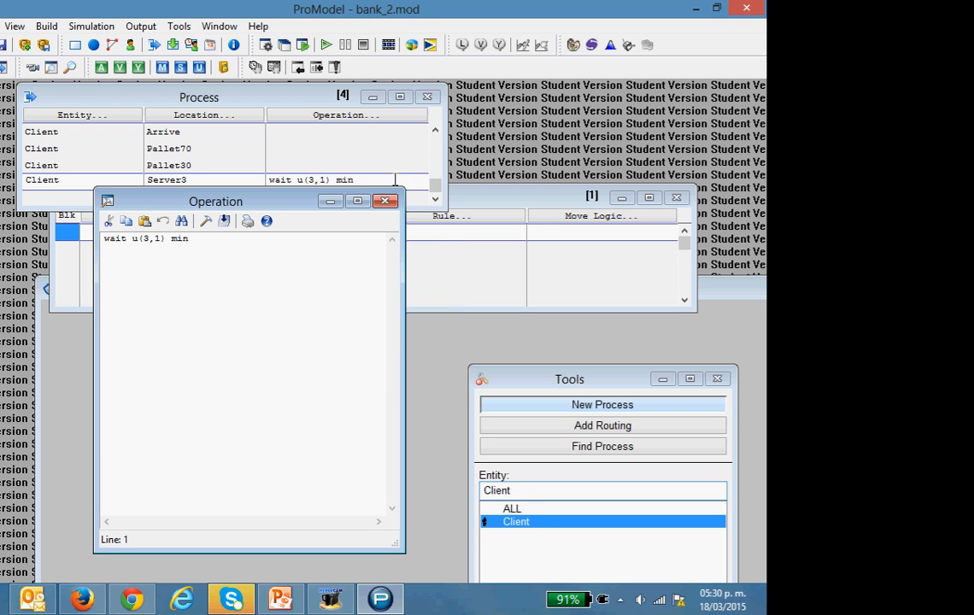
Route Client from Server3 to EXIT, keeping the default First Available rule with quantity 1.
click(496, 200)
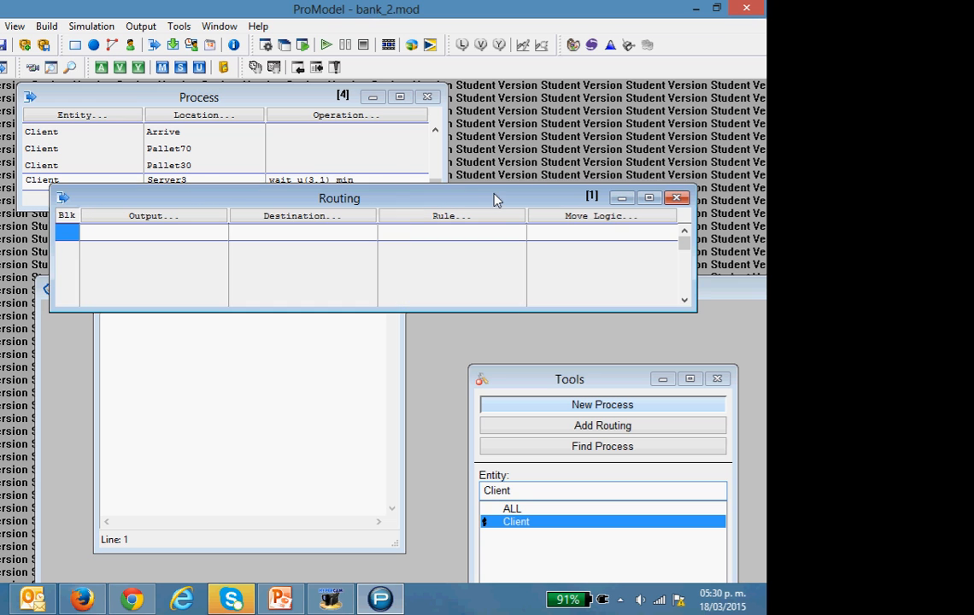
click(194, 213)
click(134, 397)
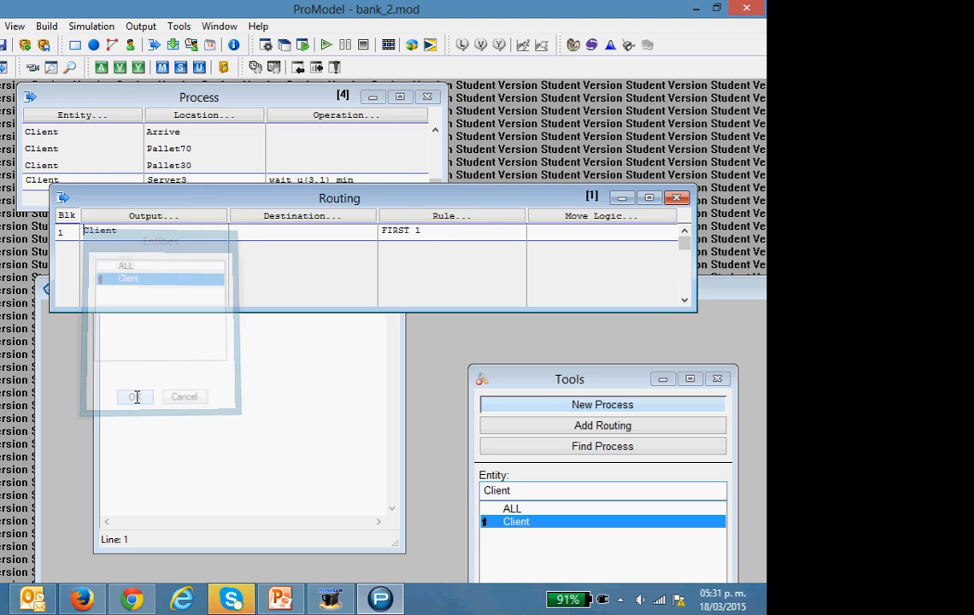
click(289, 217)
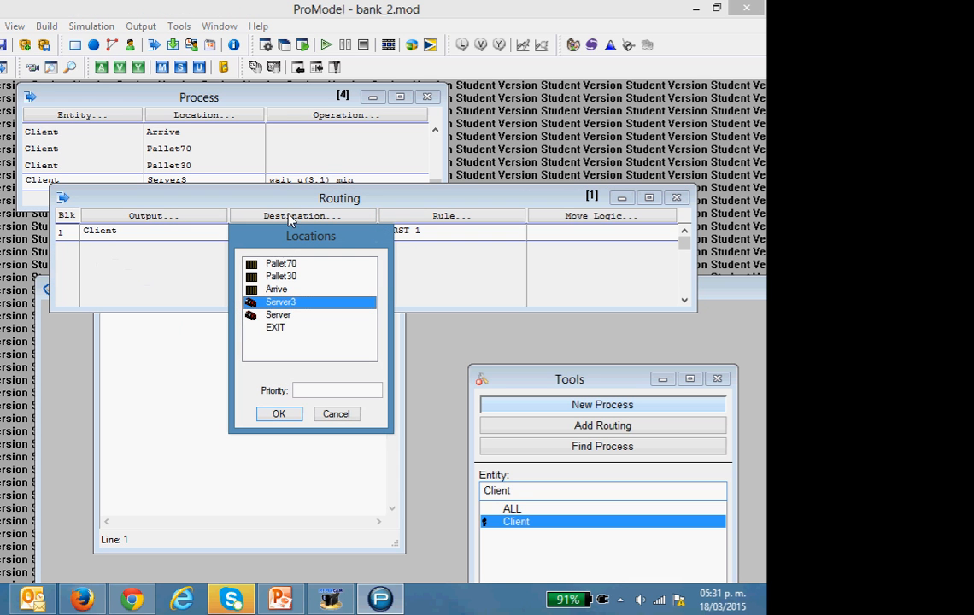
click(275, 328)
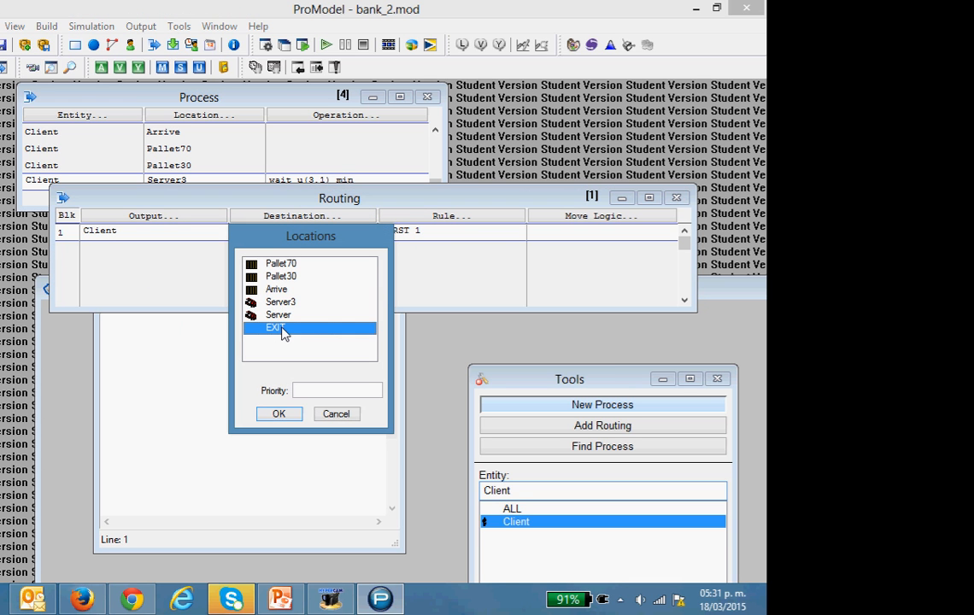
click(277, 415)
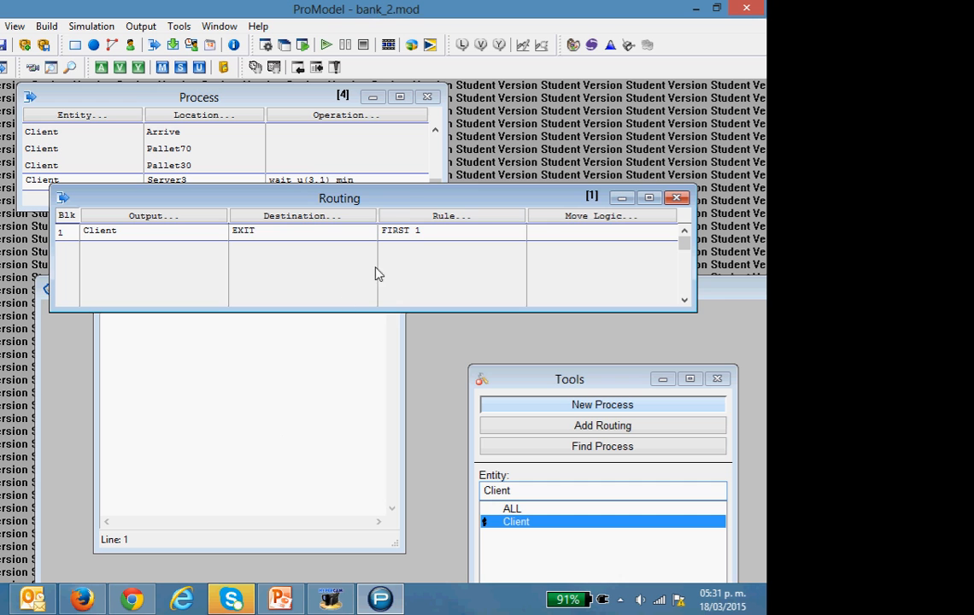
drag(408, 204, 400, 283)
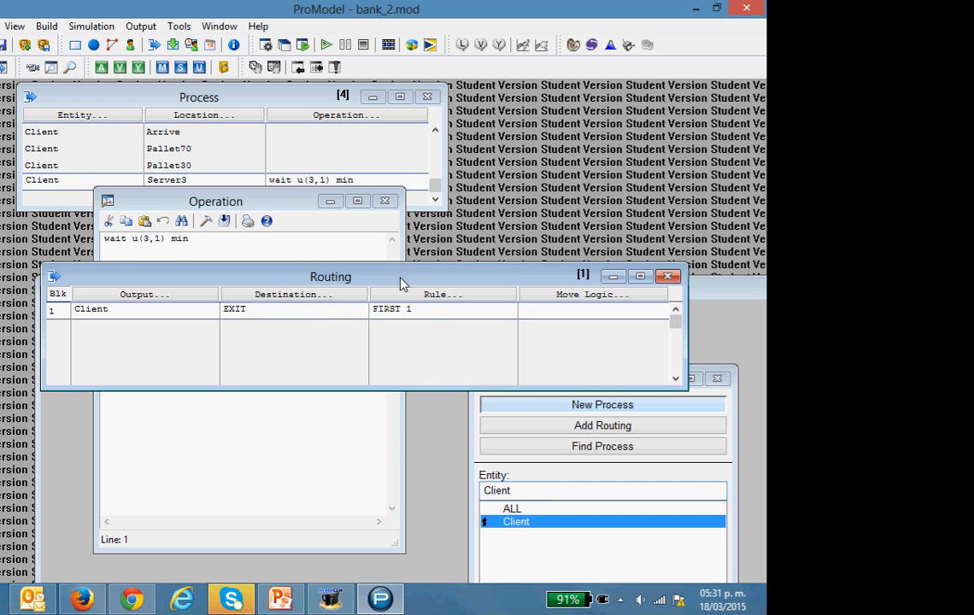
Add a fifth process record for the Client entity at the Server location.
click(67, 184)
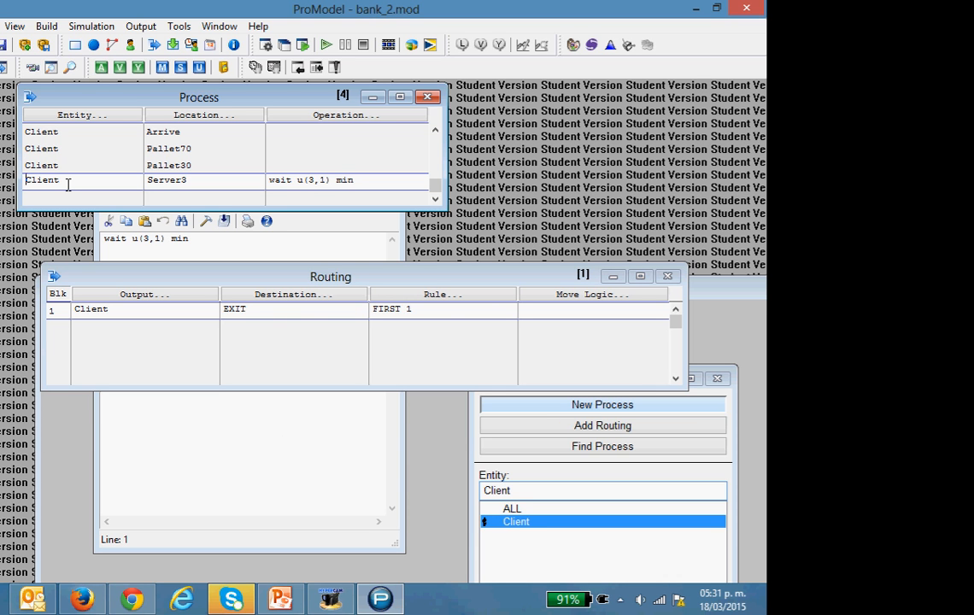
key(Down)
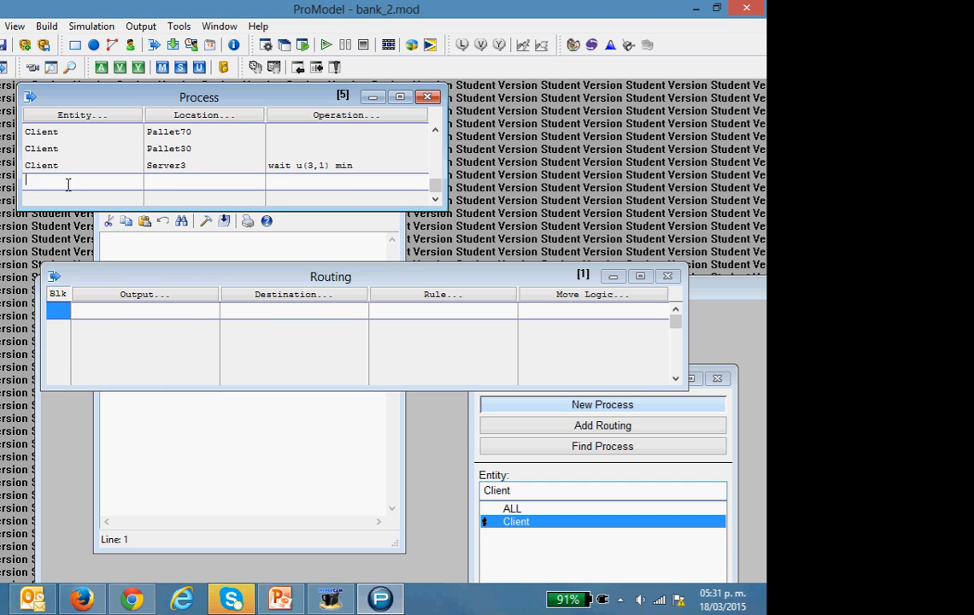
click(79, 114)
click(77, 347)
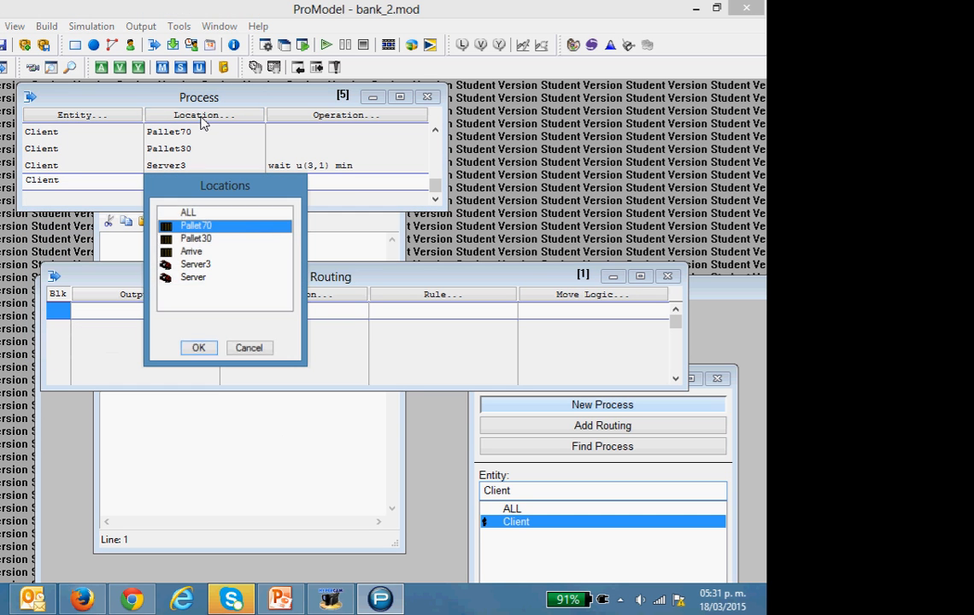
click(193, 277)
click(198, 347)
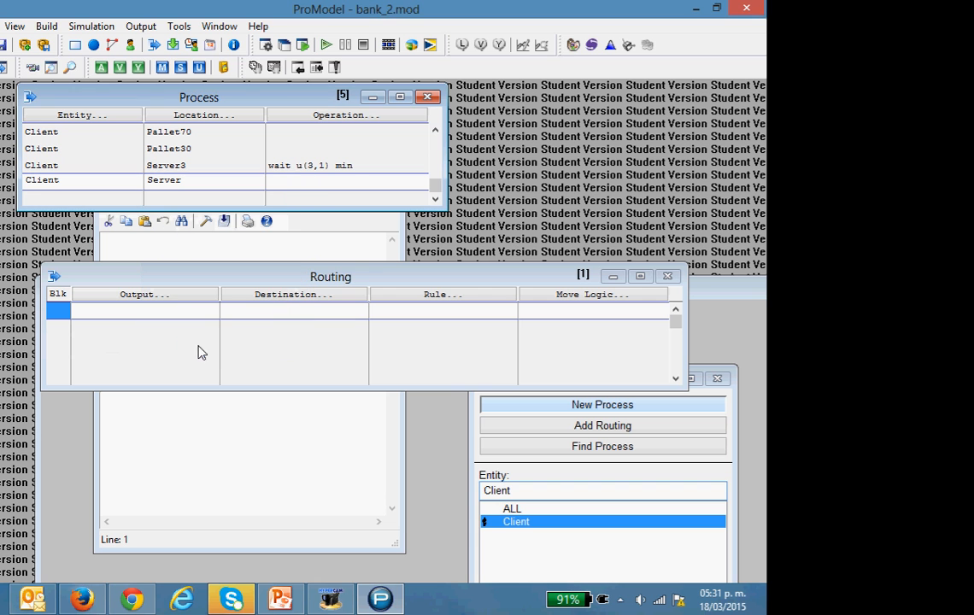
Set the Server operation to "wait u(2,0.5) min", checking the service time on the PowerPoint bank slide, and compile the logic.
click(282, 223)
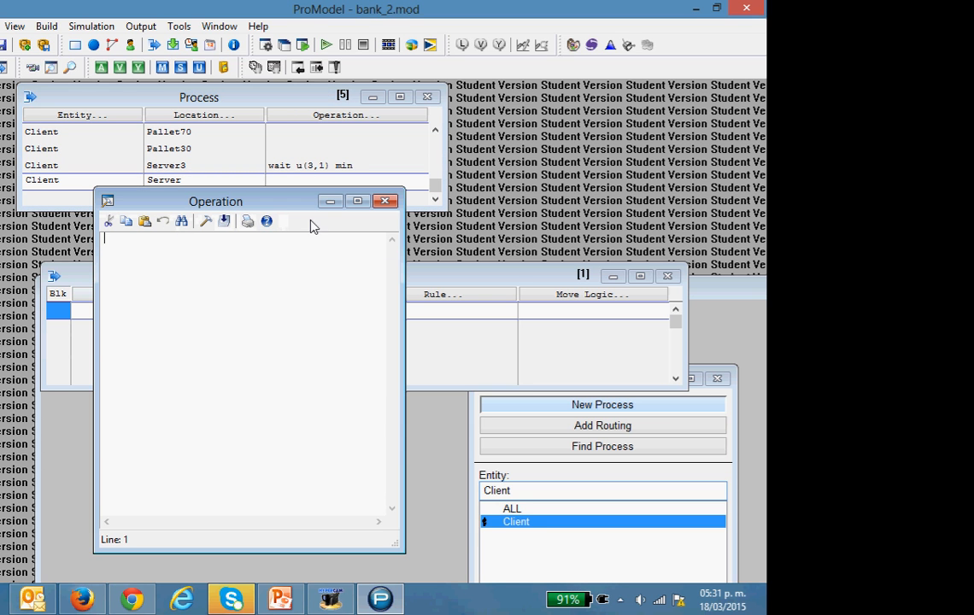
click(295, 609)
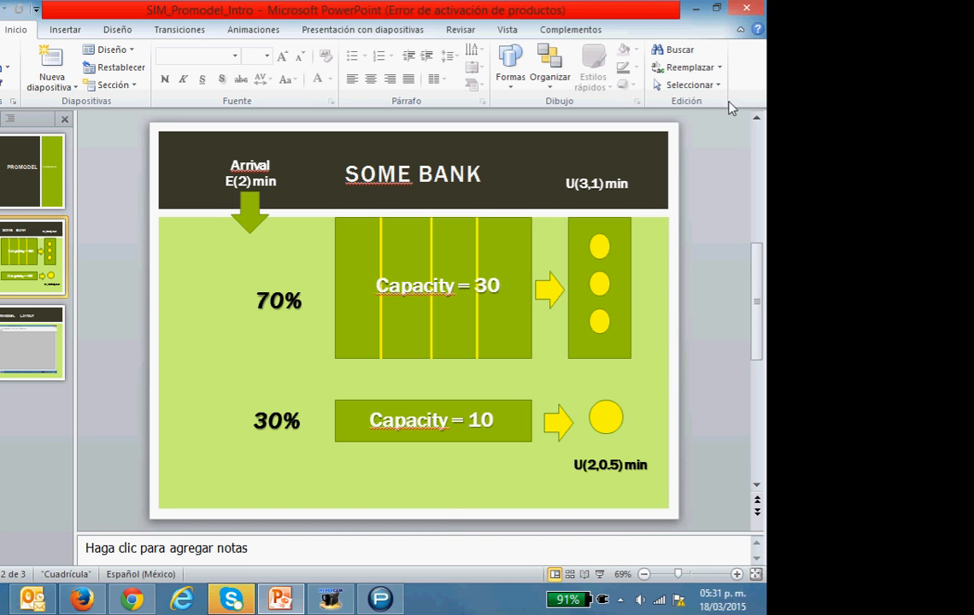
click(694, 9)
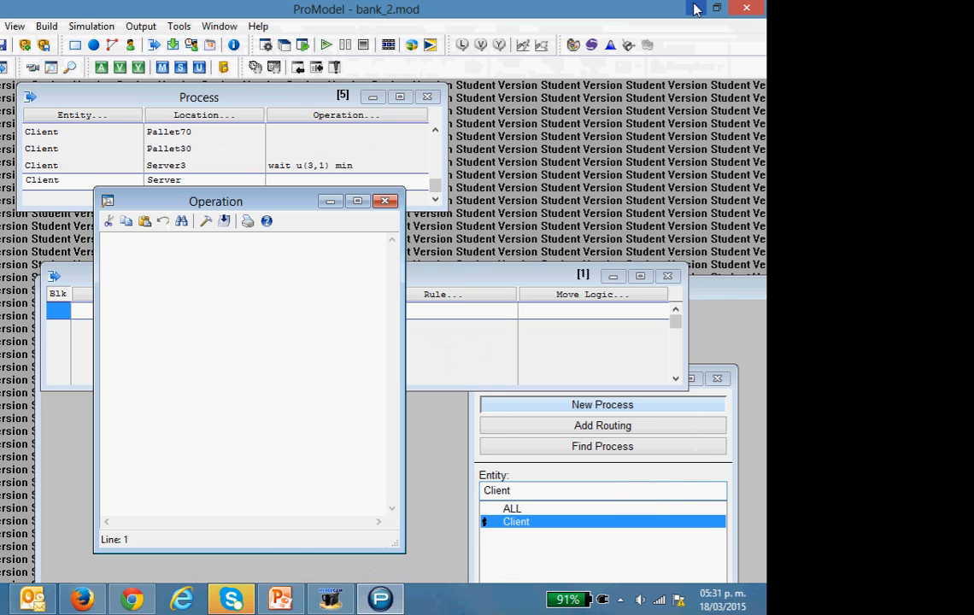
text(wait u()
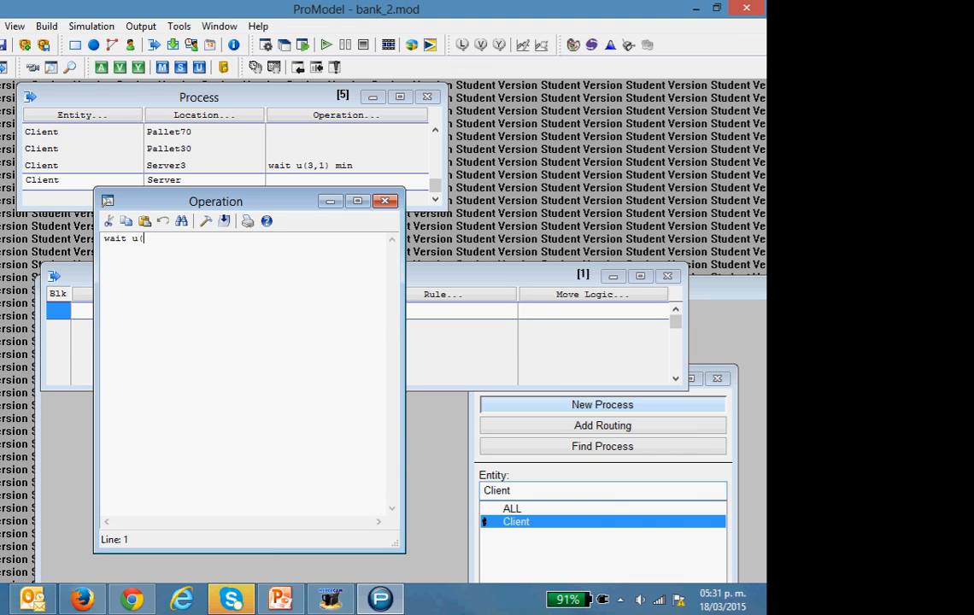
text(2,0.5) min)
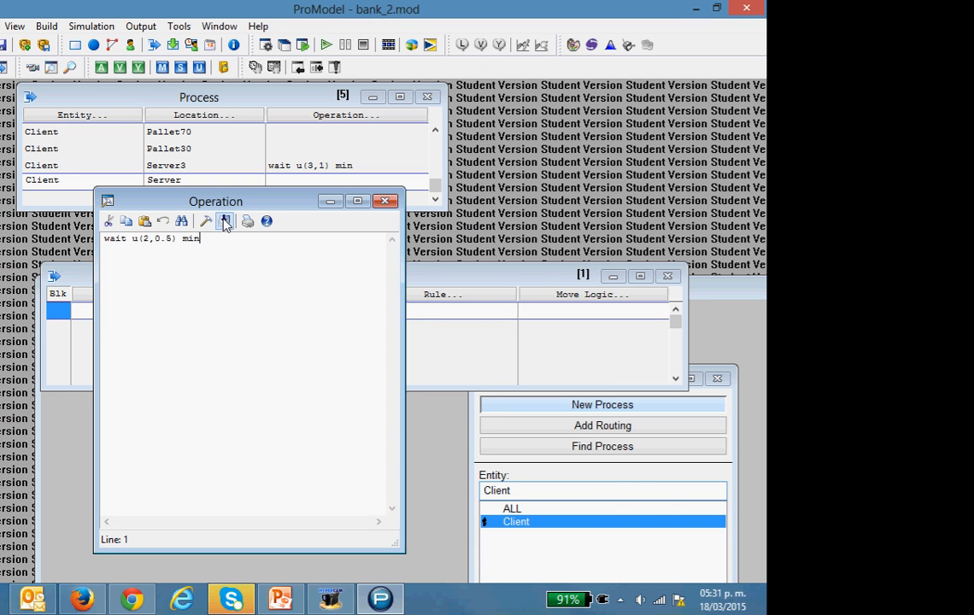
click(224, 221)
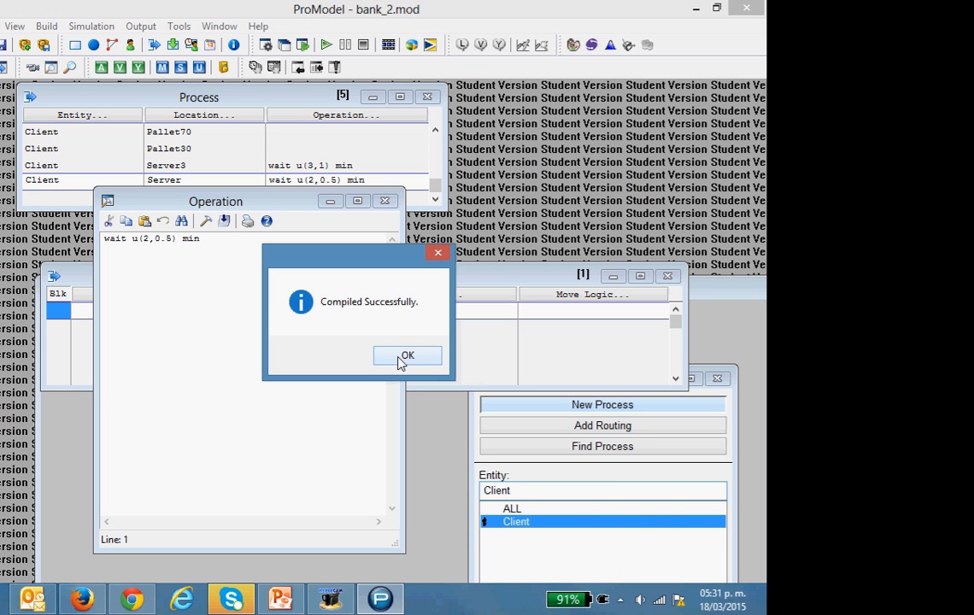
click(408, 356)
Route Client from Server to EXIT with the default First Available rule and quantity 1, and save the model.
click(508, 281)
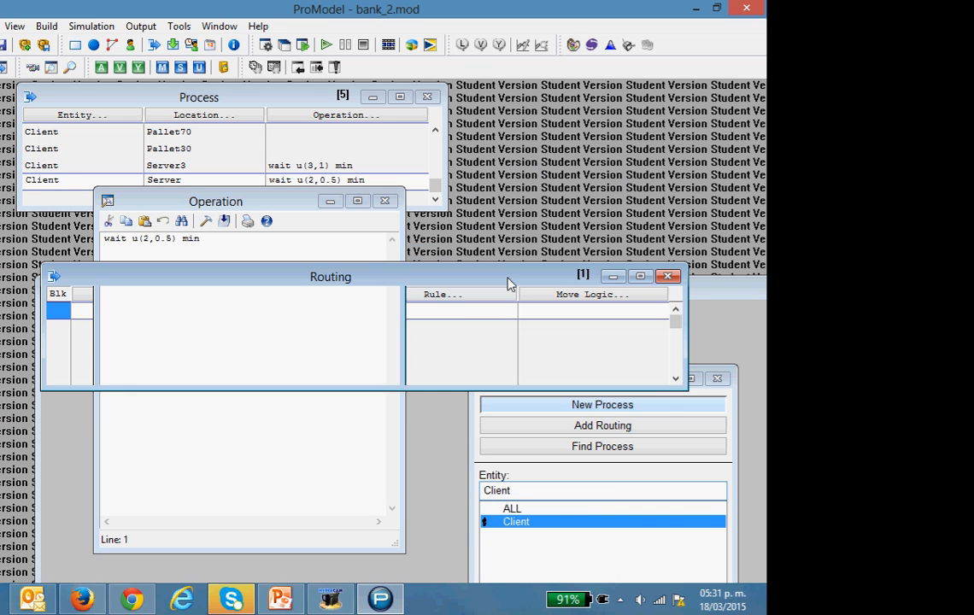
click(173, 303)
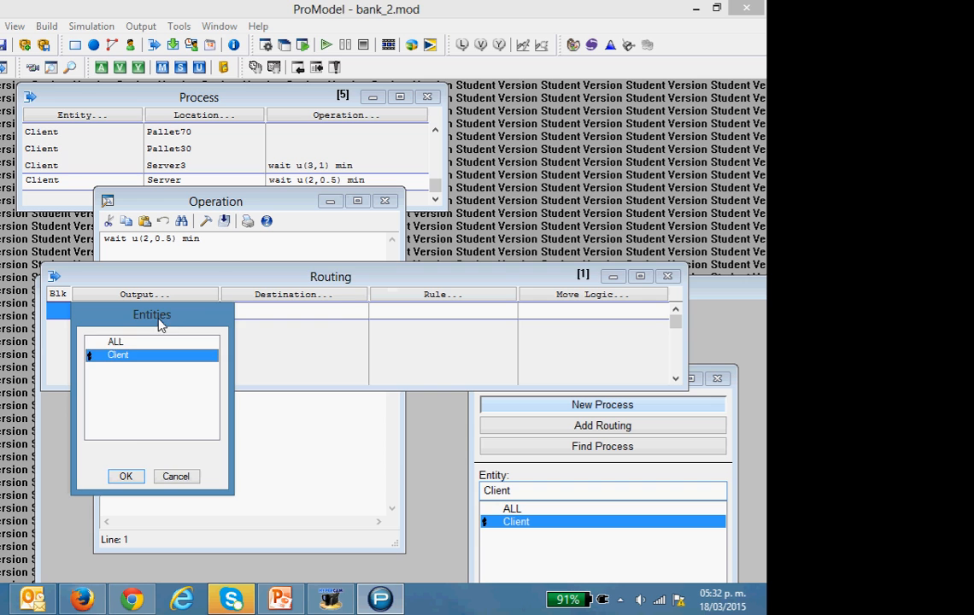
click(127, 475)
click(330, 293)
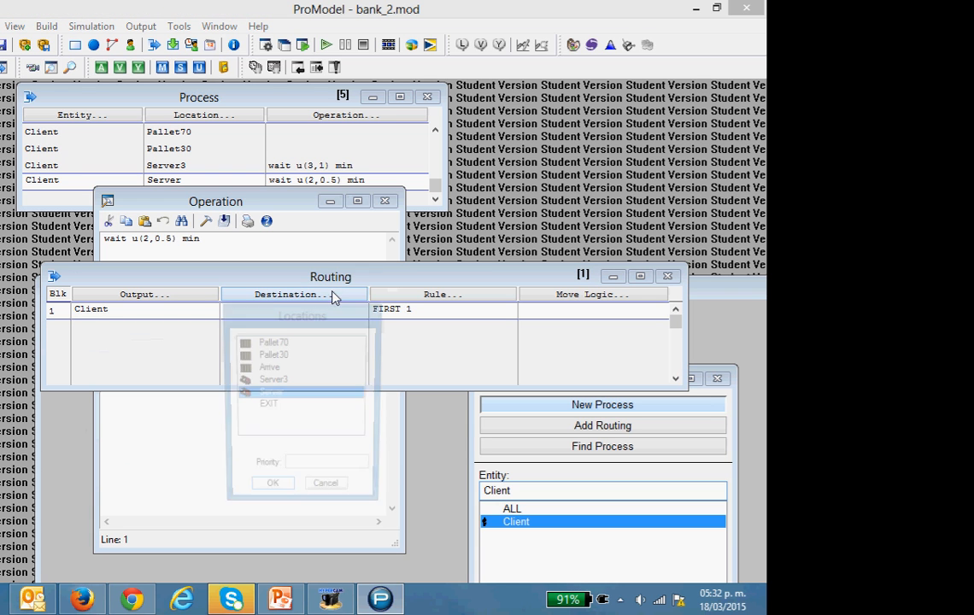
click(268, 407)
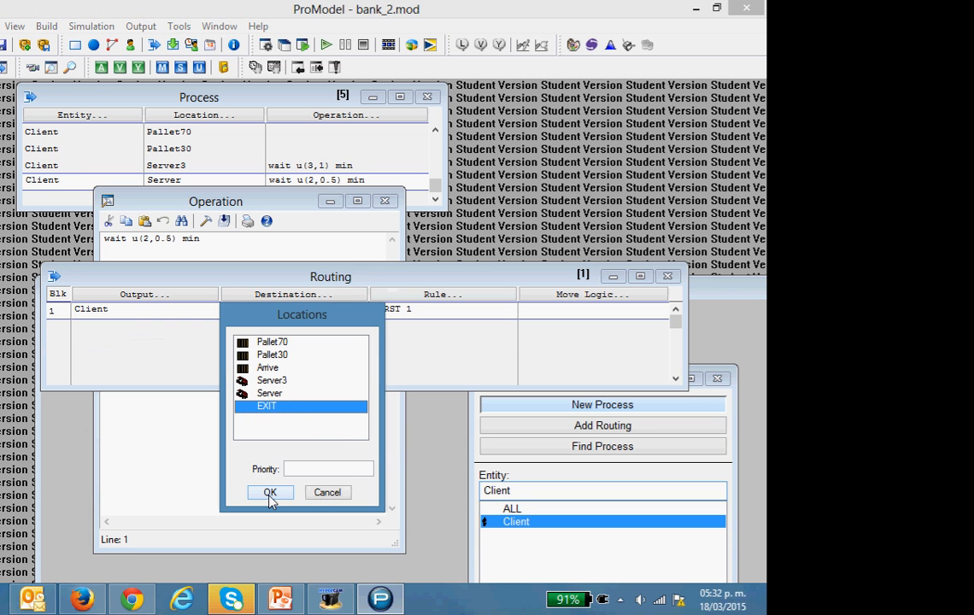
click(270, 493)
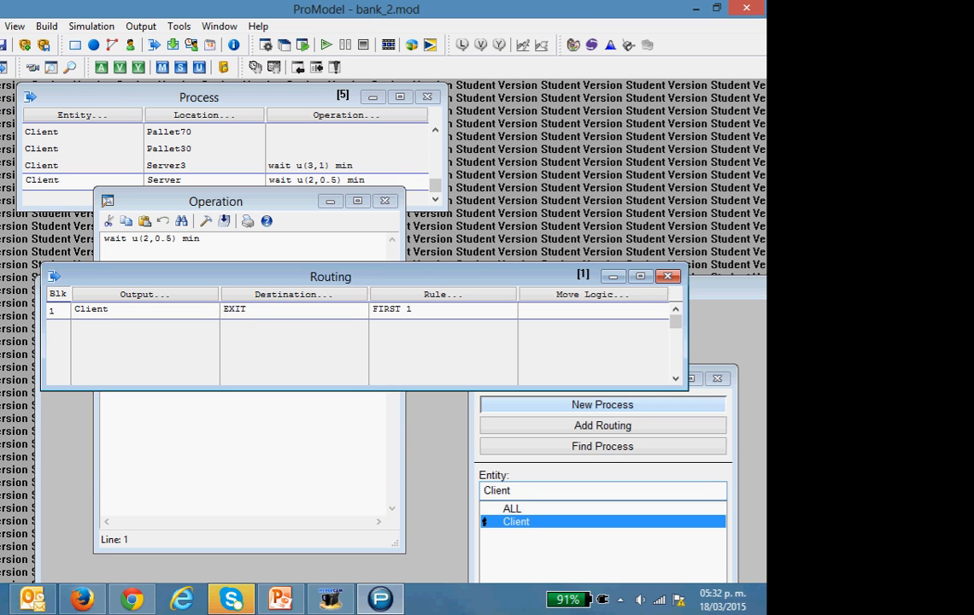
click(3, 44)
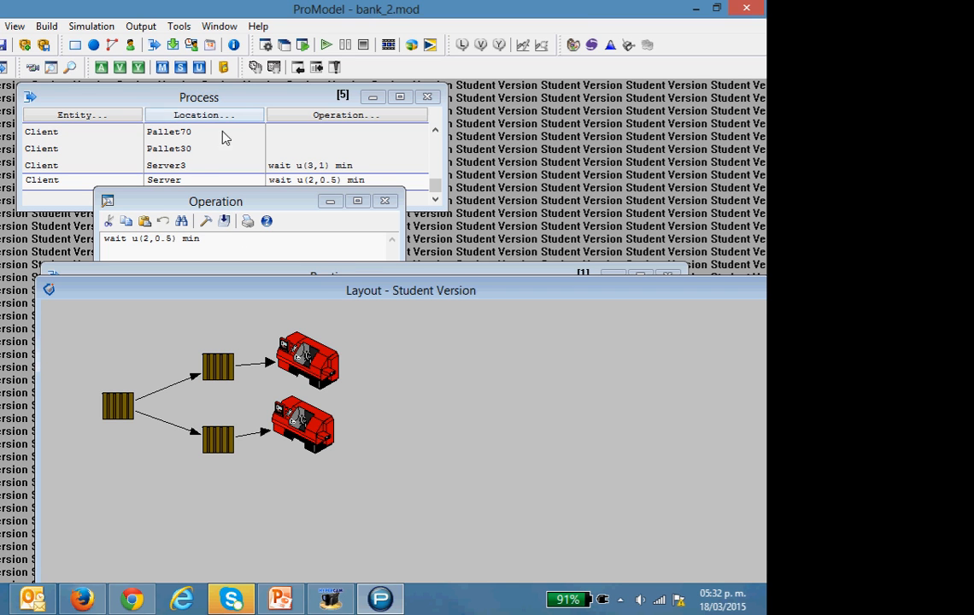
Set the simulation run time to 8 hours in the simulation options, keeping the run length as Time Only with 1 replication.
click(183, 162)
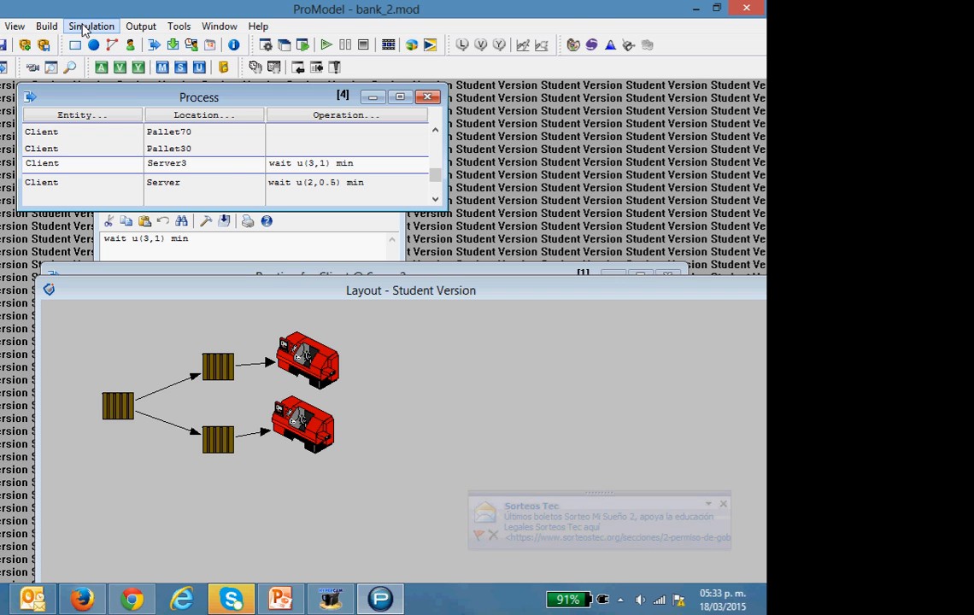
click(85, 31)
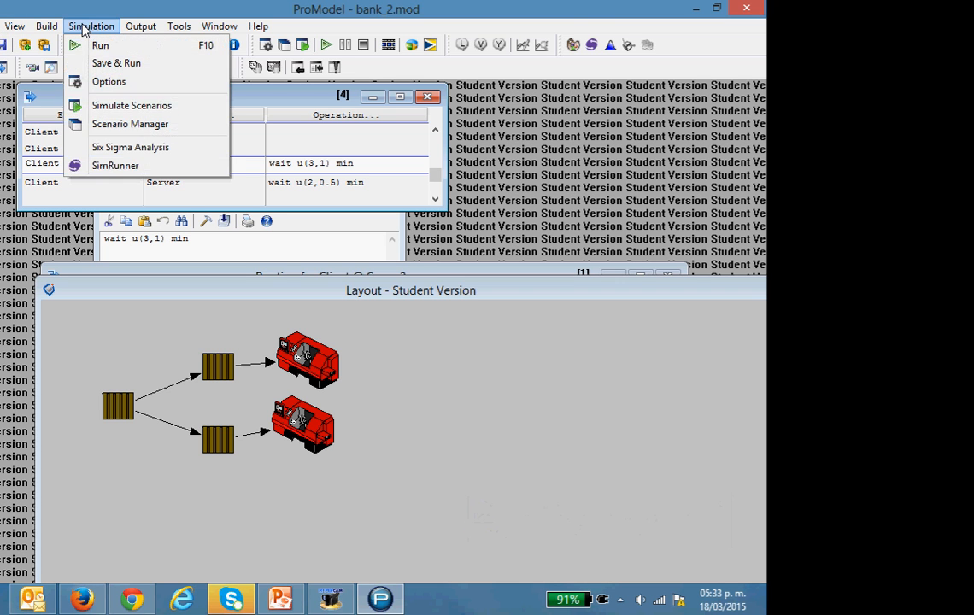
click(109, 83)
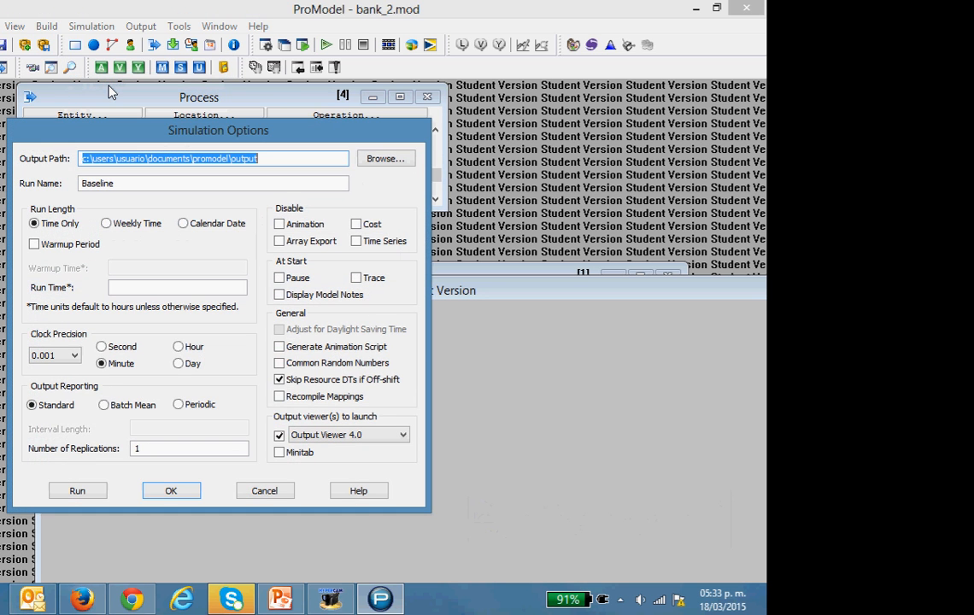
click(131, 285)
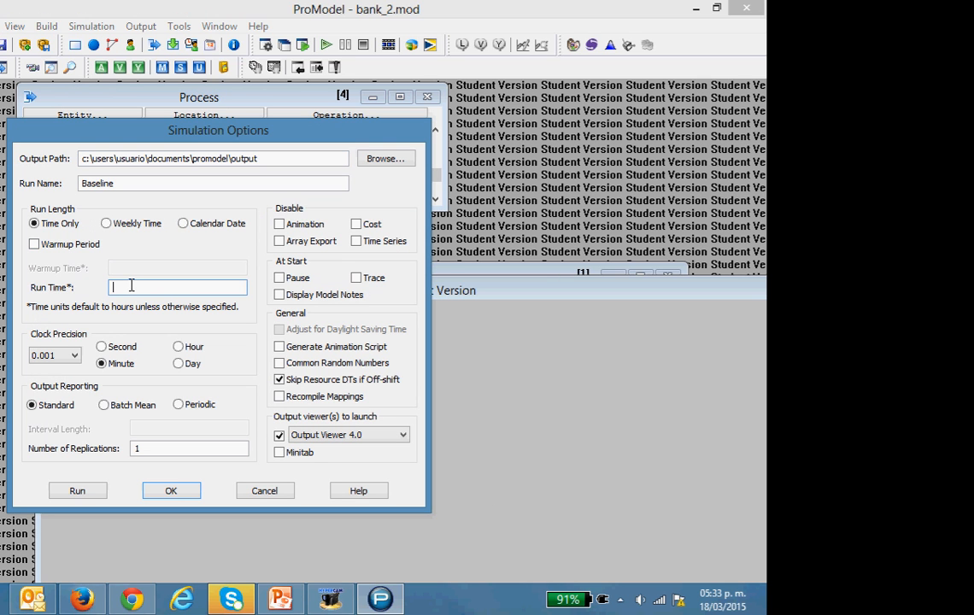
text(8)
click(177, 494)
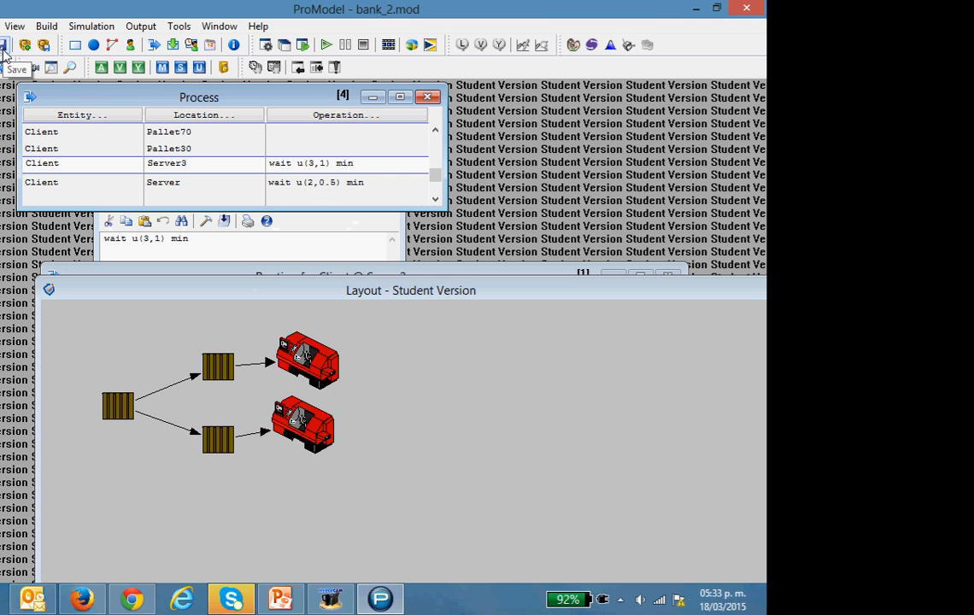
Run the bank simulation to completion at an increased animation speed and open its results.
click(326, 47)
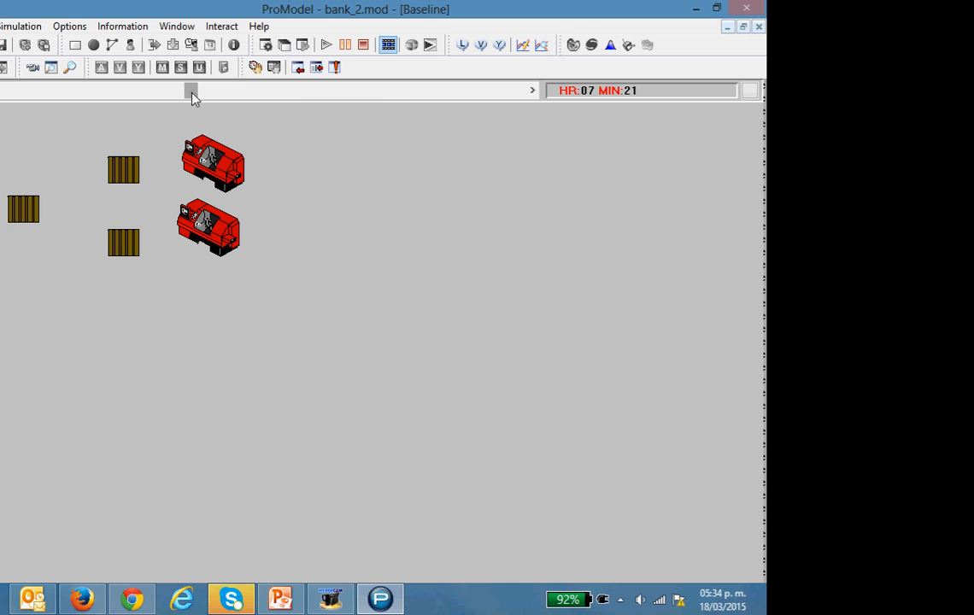
drag(191, 91, 409, 90)
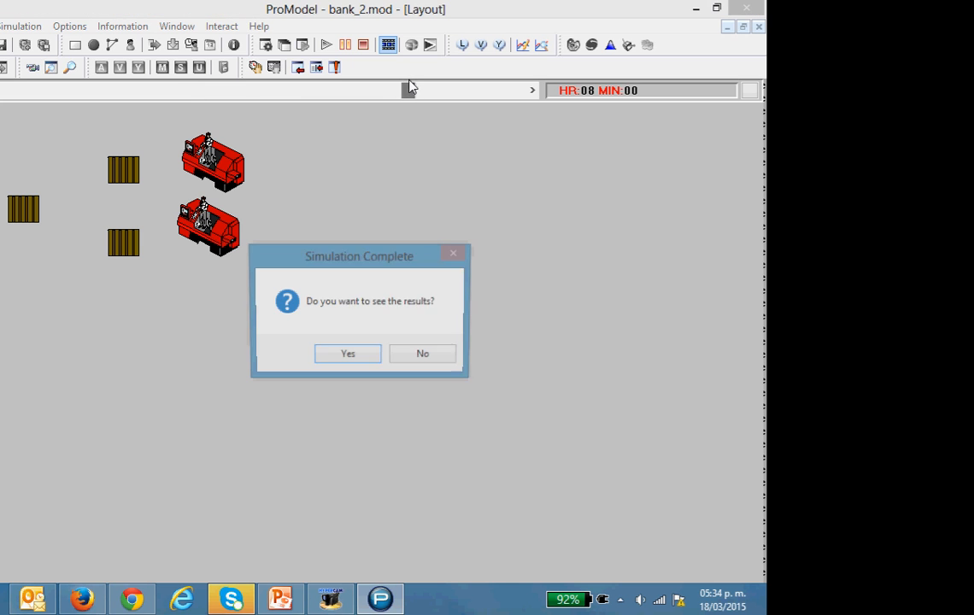
click(347, 356)
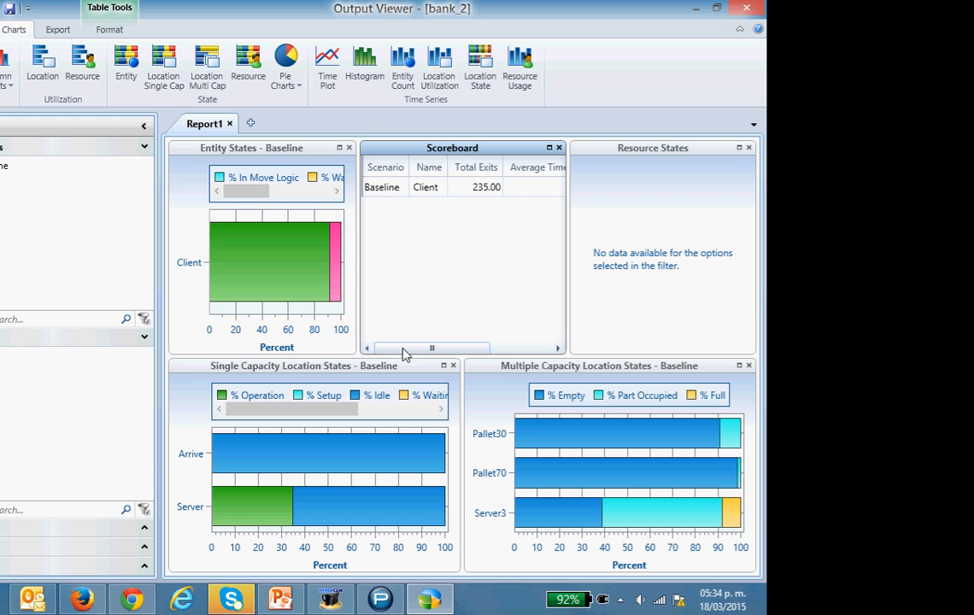
Create an Entity Summary table for the Baseline run and review the Client columns through Average Time Blocked.
click(0, 75)
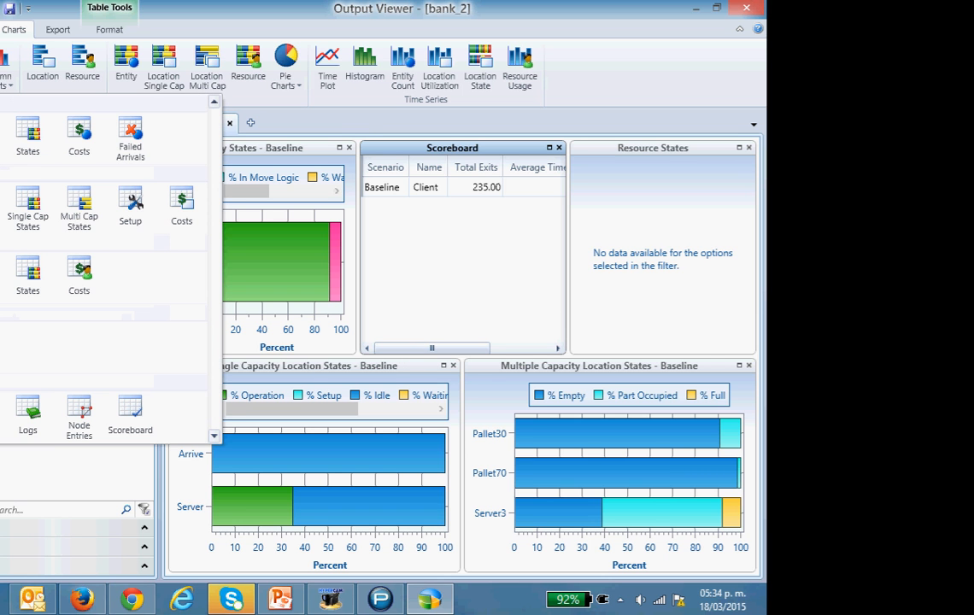
click(0, 139)
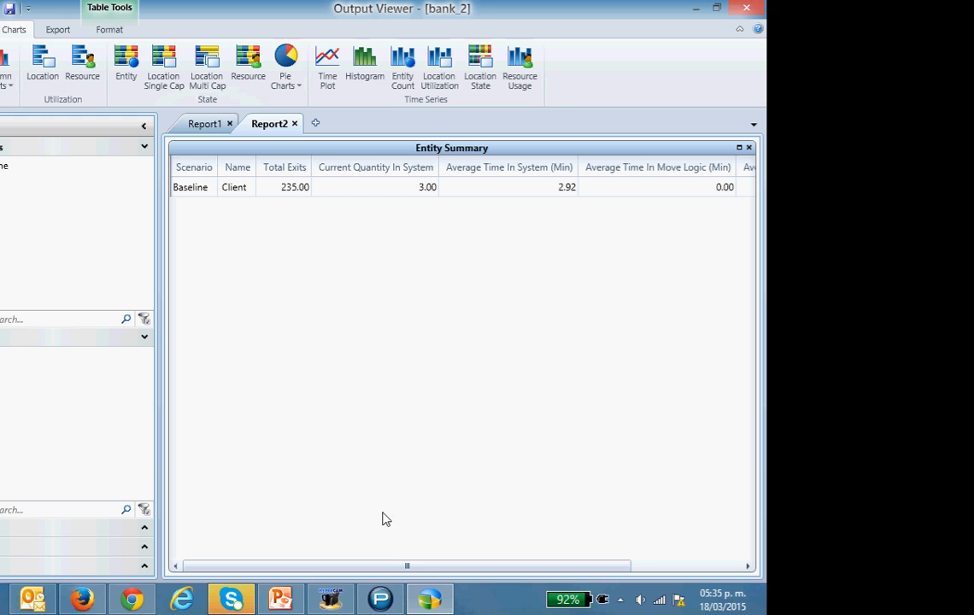
drag(382, 569, 431, 567)
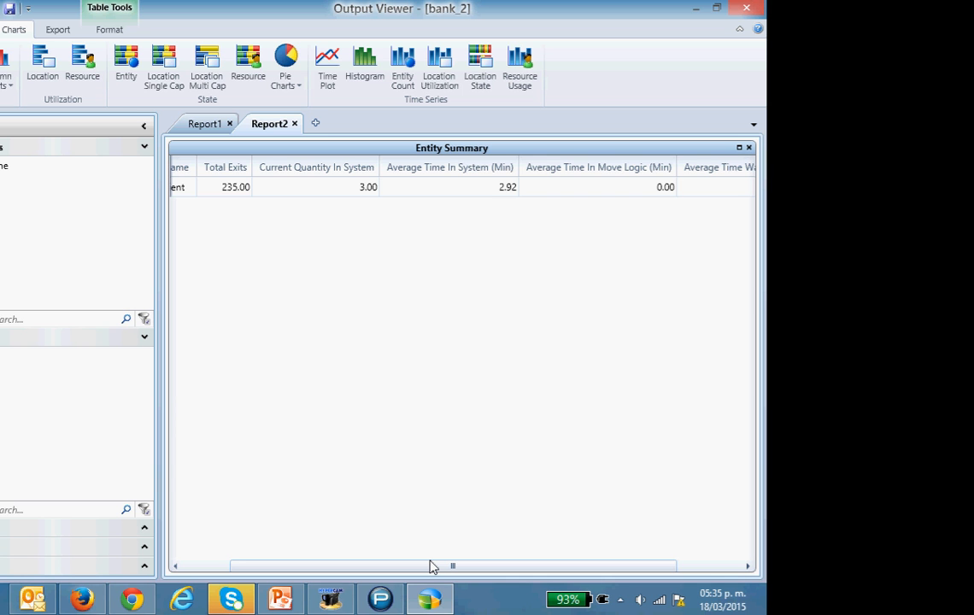
drag(749, 566, 749, 569)
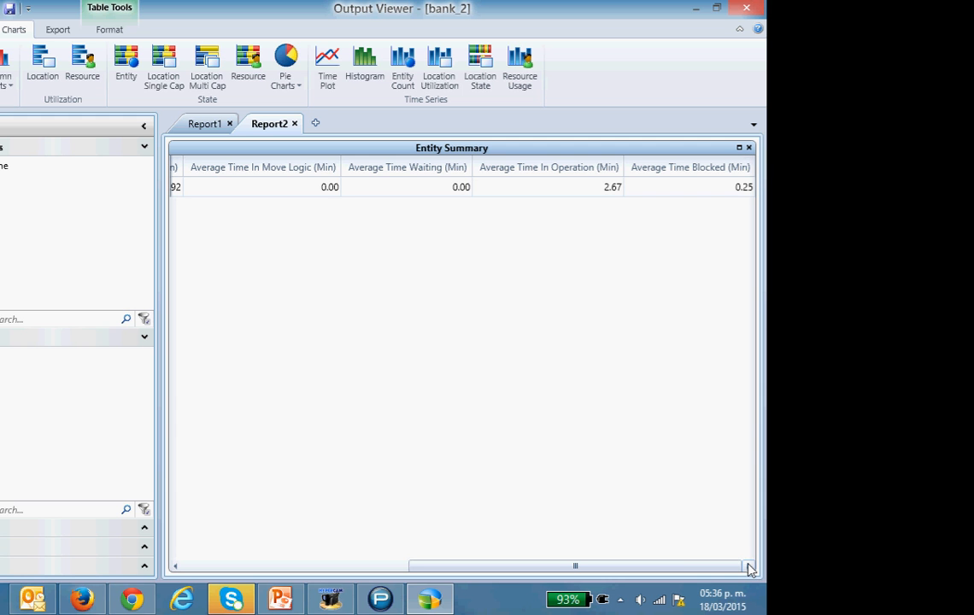
key(super+c)
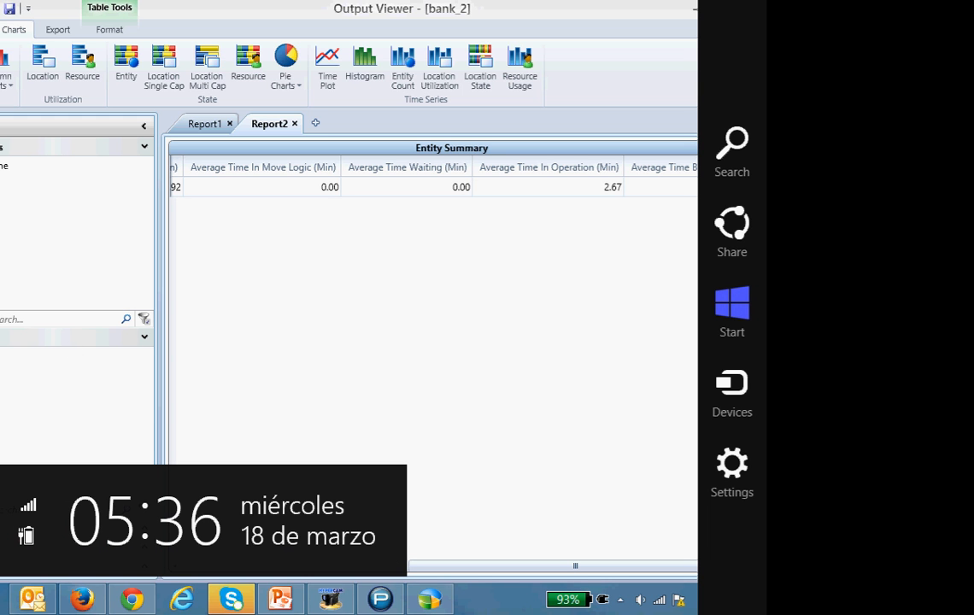
key(Escape)
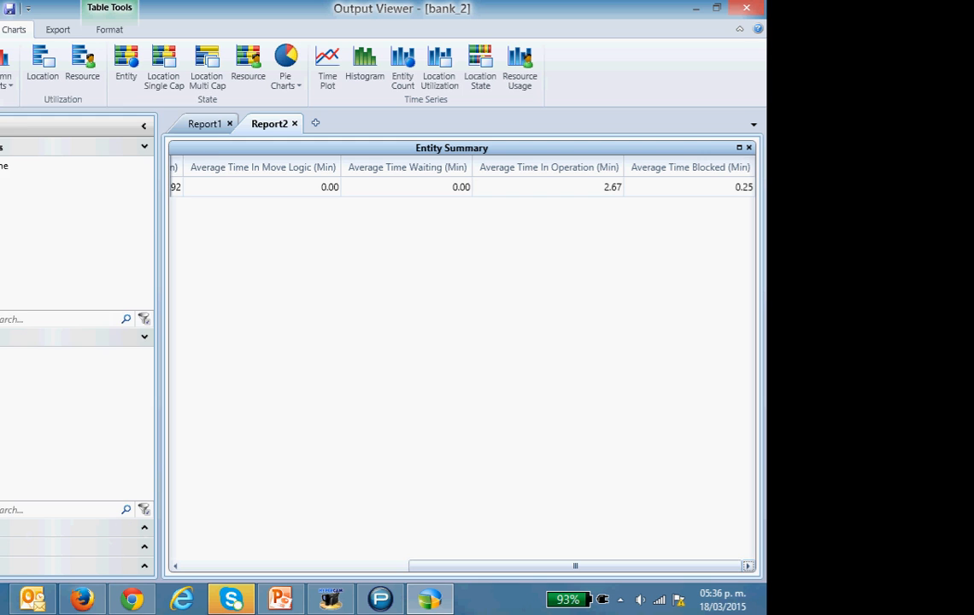
click(0, 73)
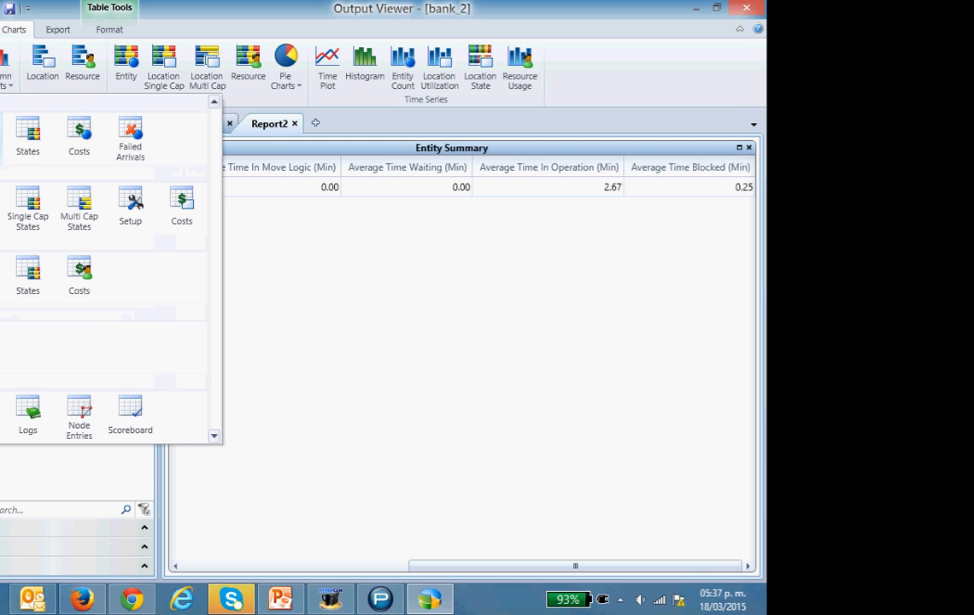
click(407, 323)
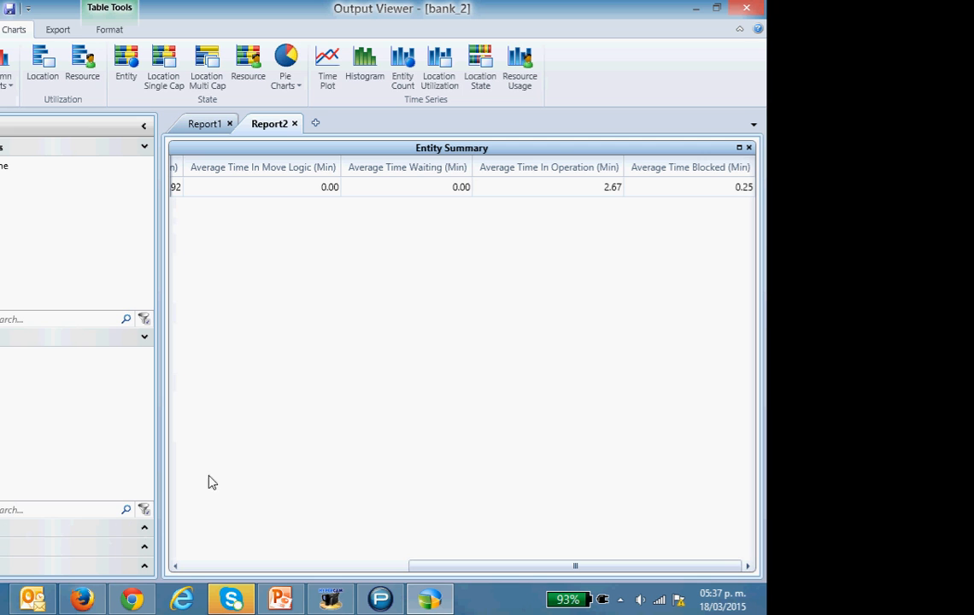
mouse_move(91, 595)
click(695, 9)
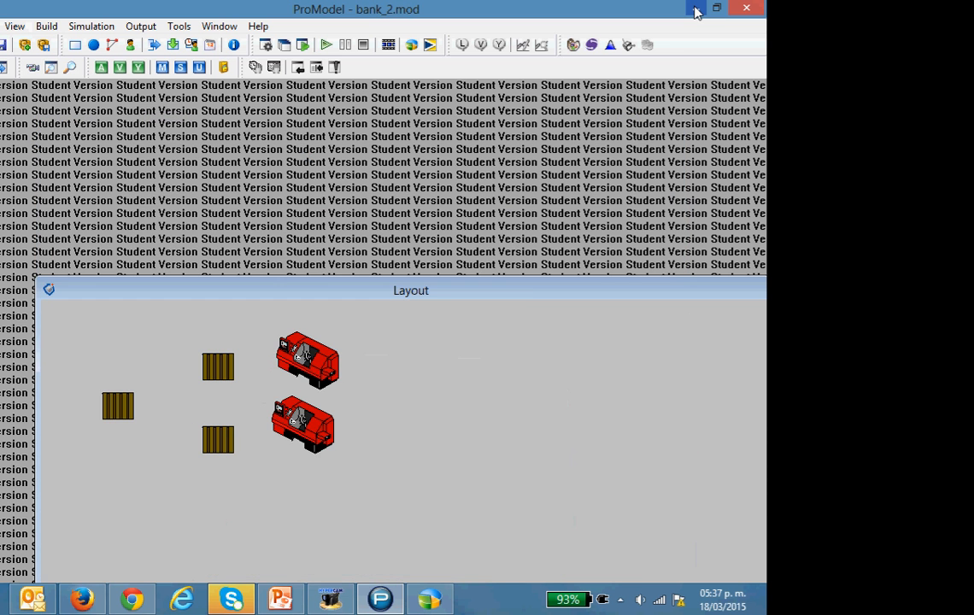
click(695, 11)
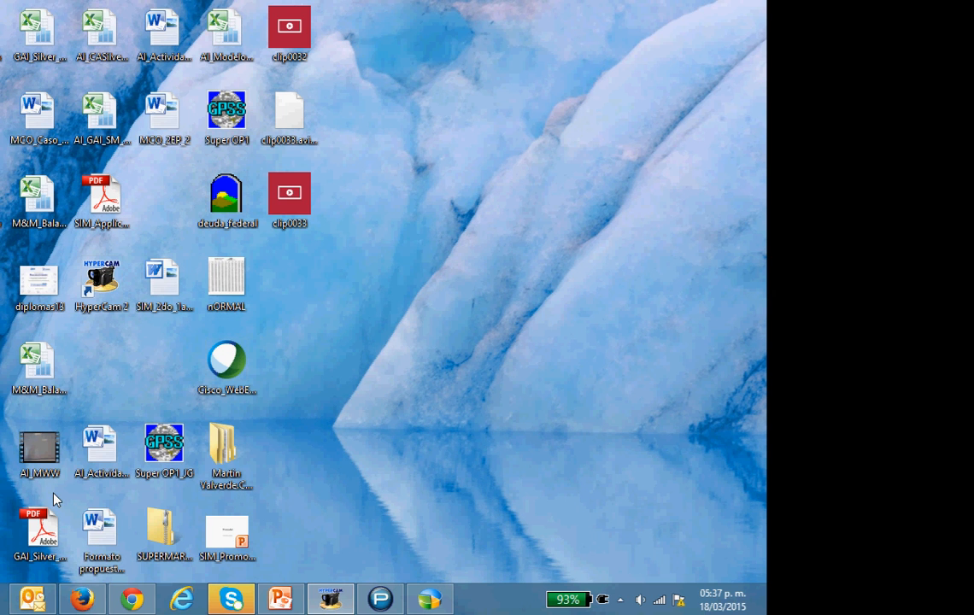
click(331, 598)
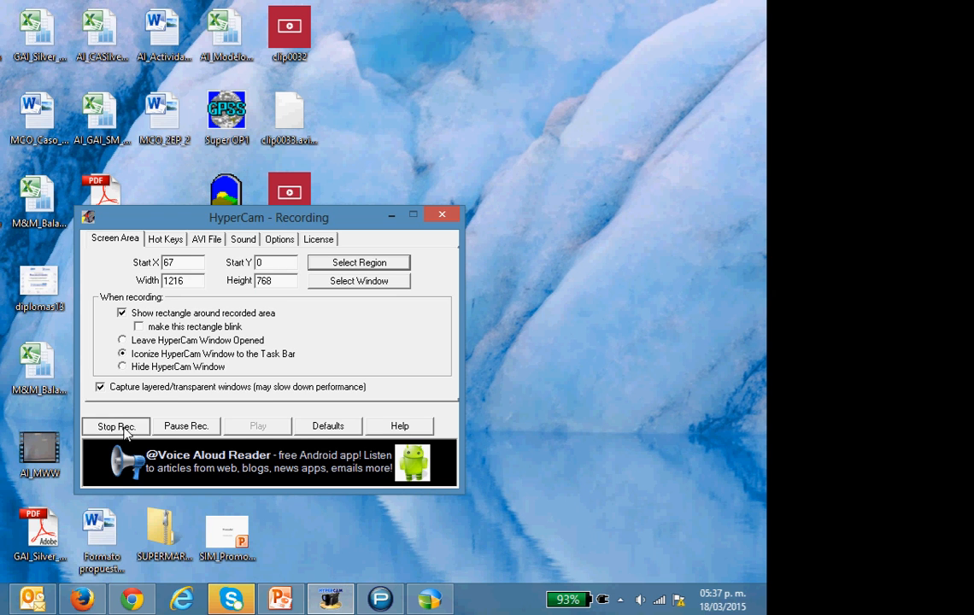
click(120, 427)
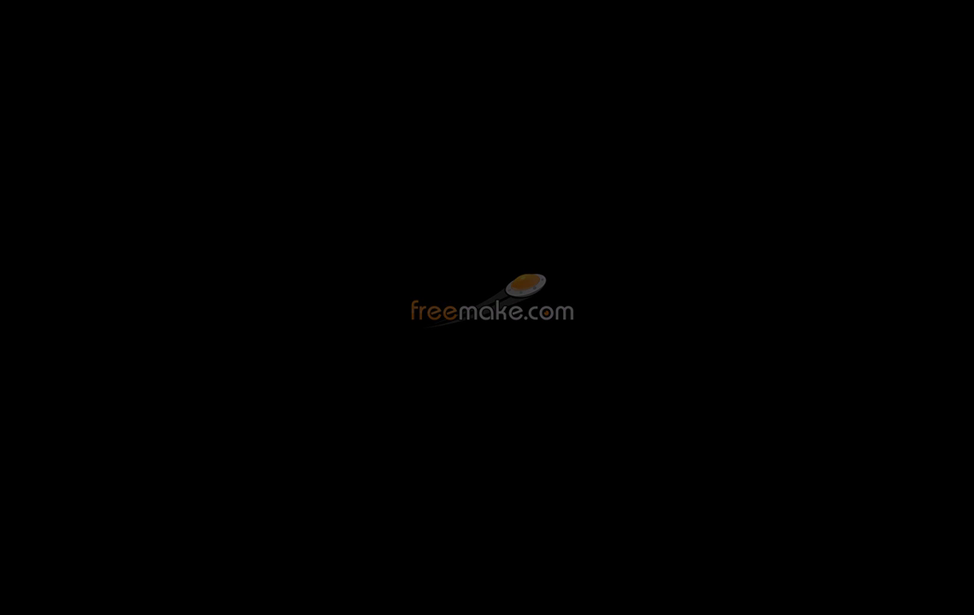